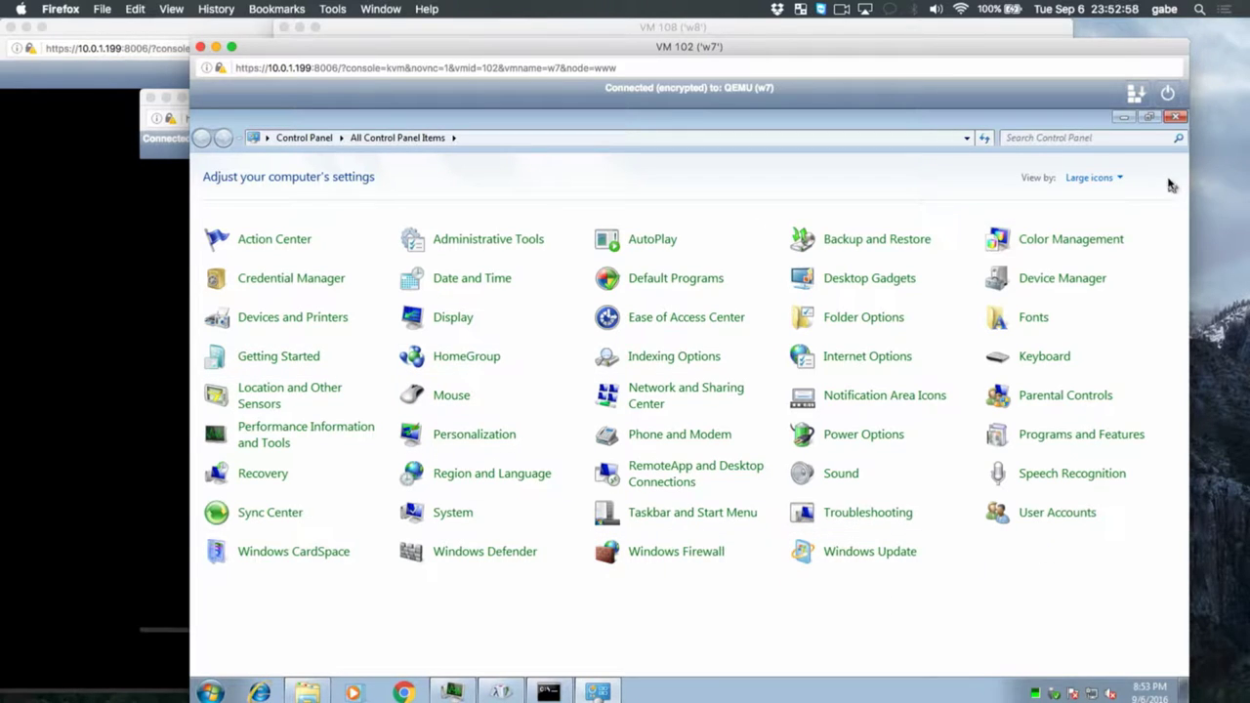
Minimize the open Control Panel, open a new Control Panel window in the Windows 7 machine, and view it by Category
left_click(1123, 118)
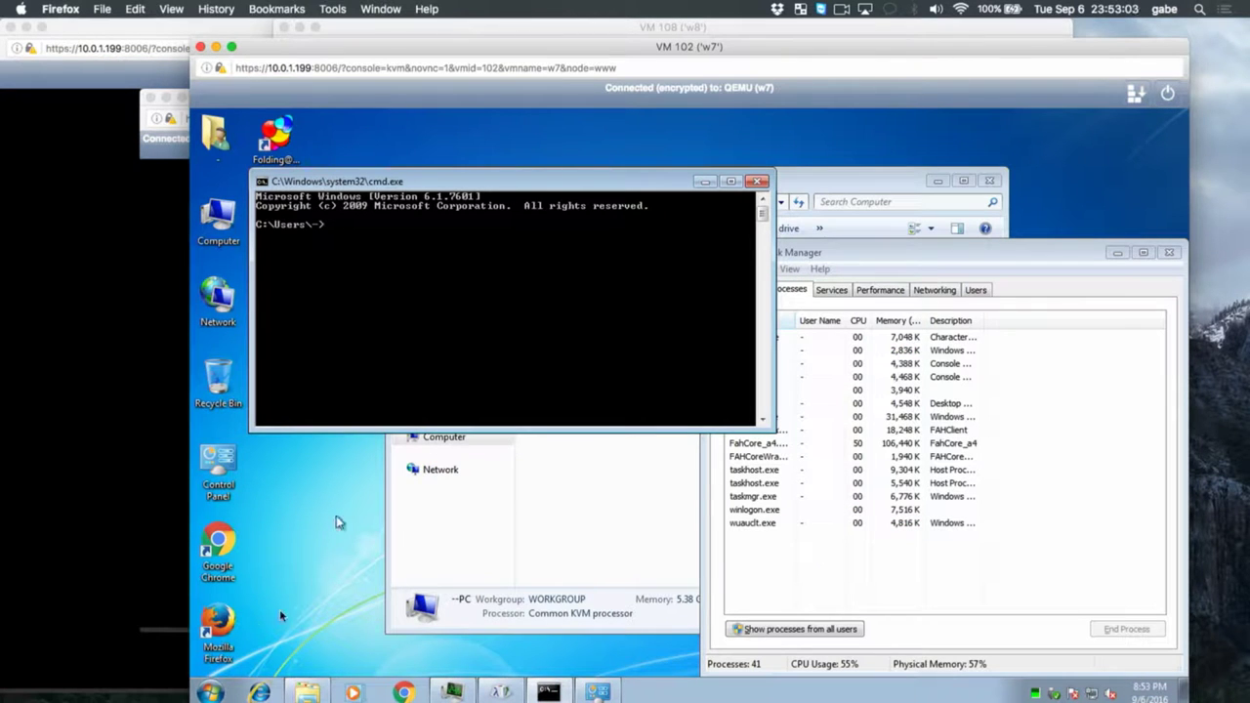
left_click(210, 691)
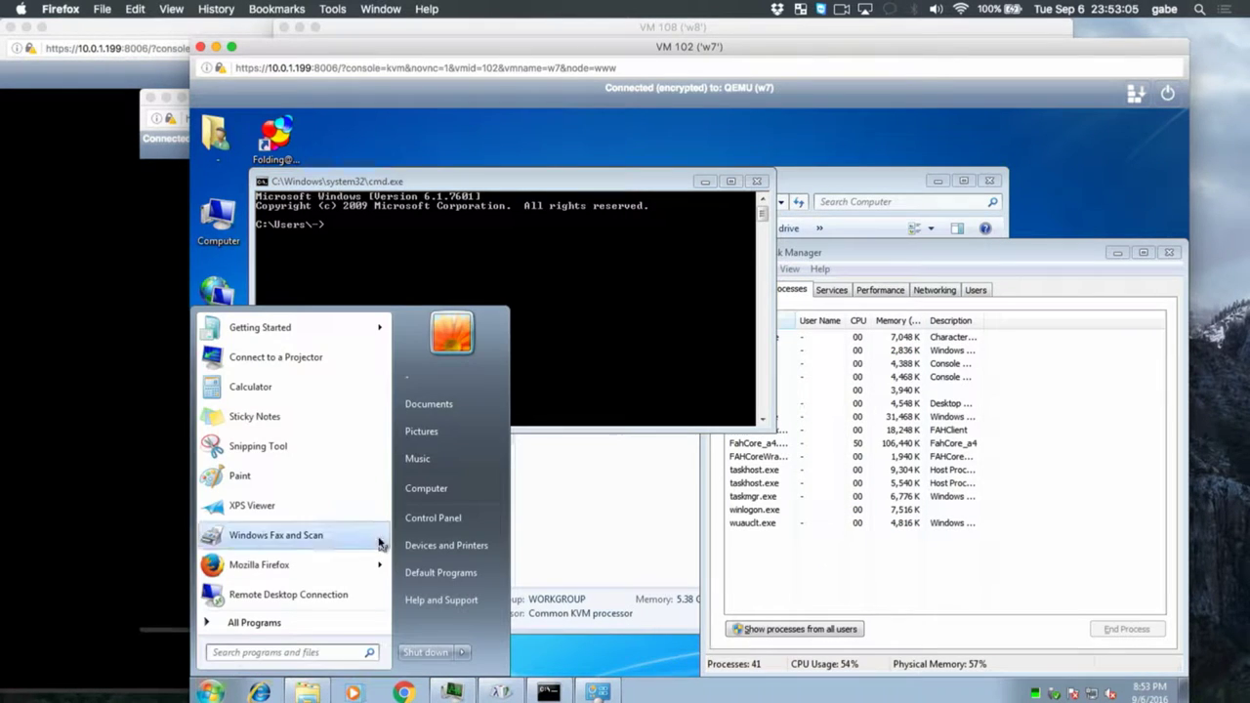
left_click(445, 522)
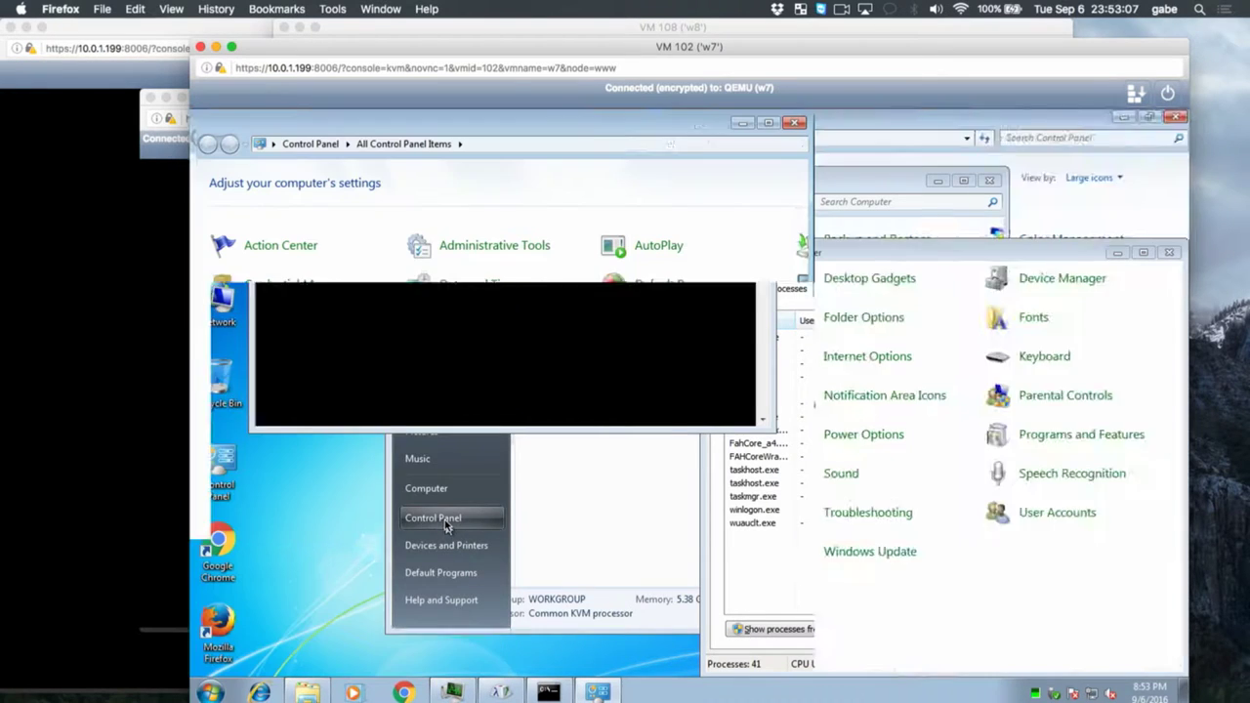
left_click(738, 184)
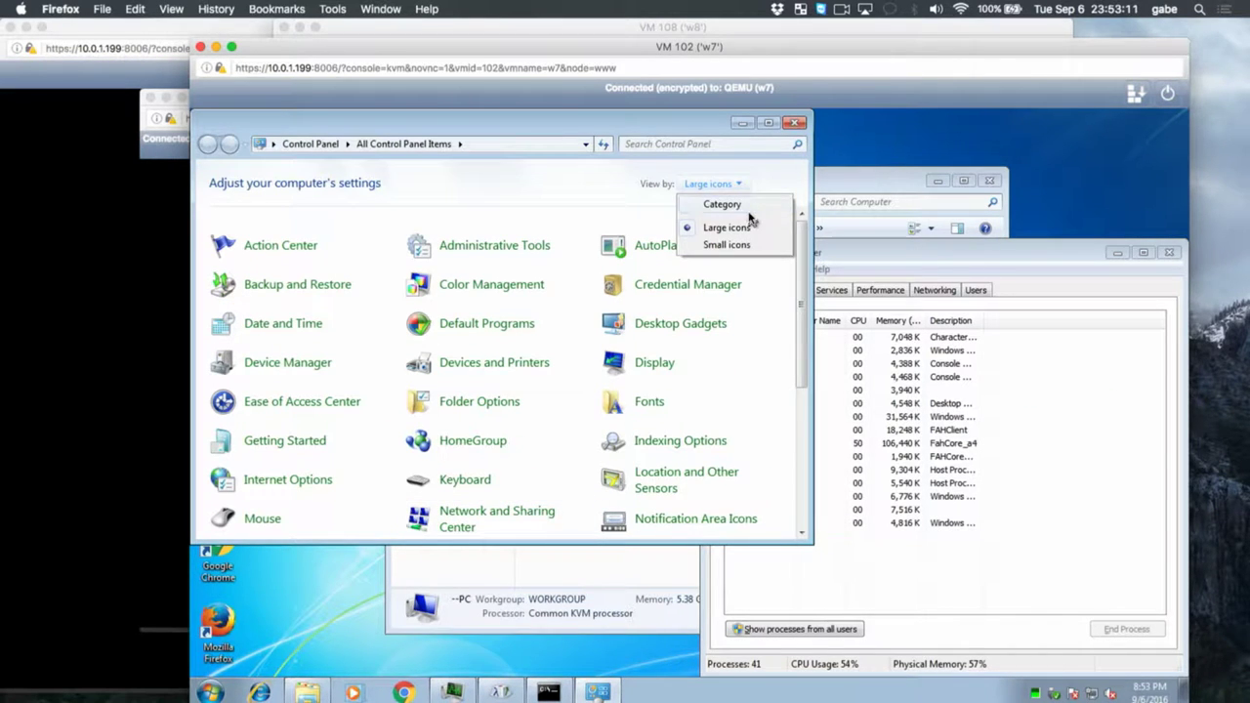
left_click(756, 208)
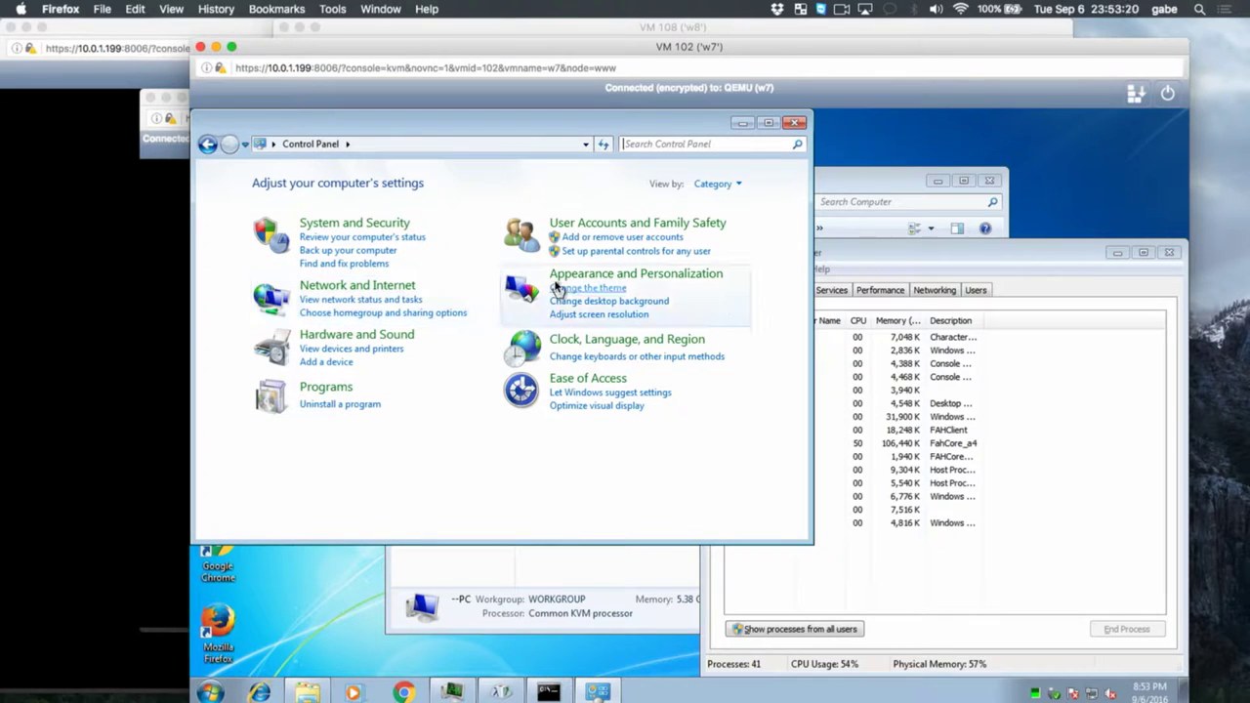
Look through User Accounts and Family Safety and its Parental Controls, then return to the Control Panel home page
left_click(683, 227)
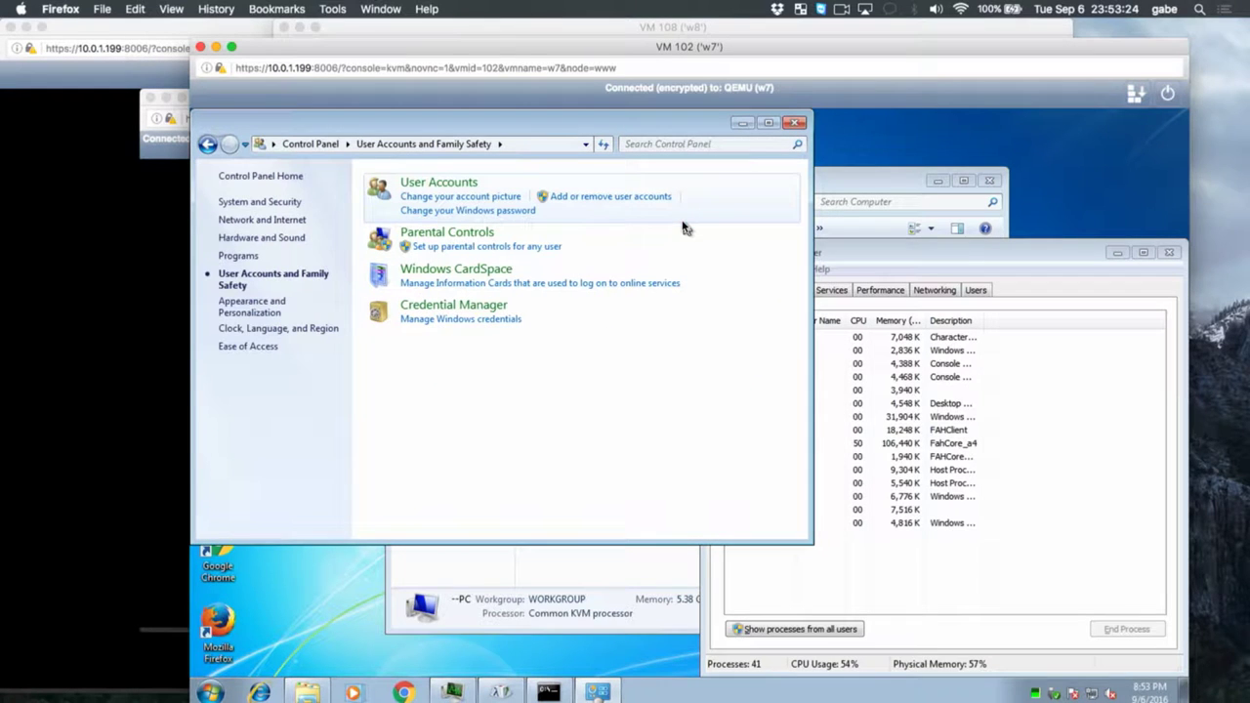
left_click(468, 237)
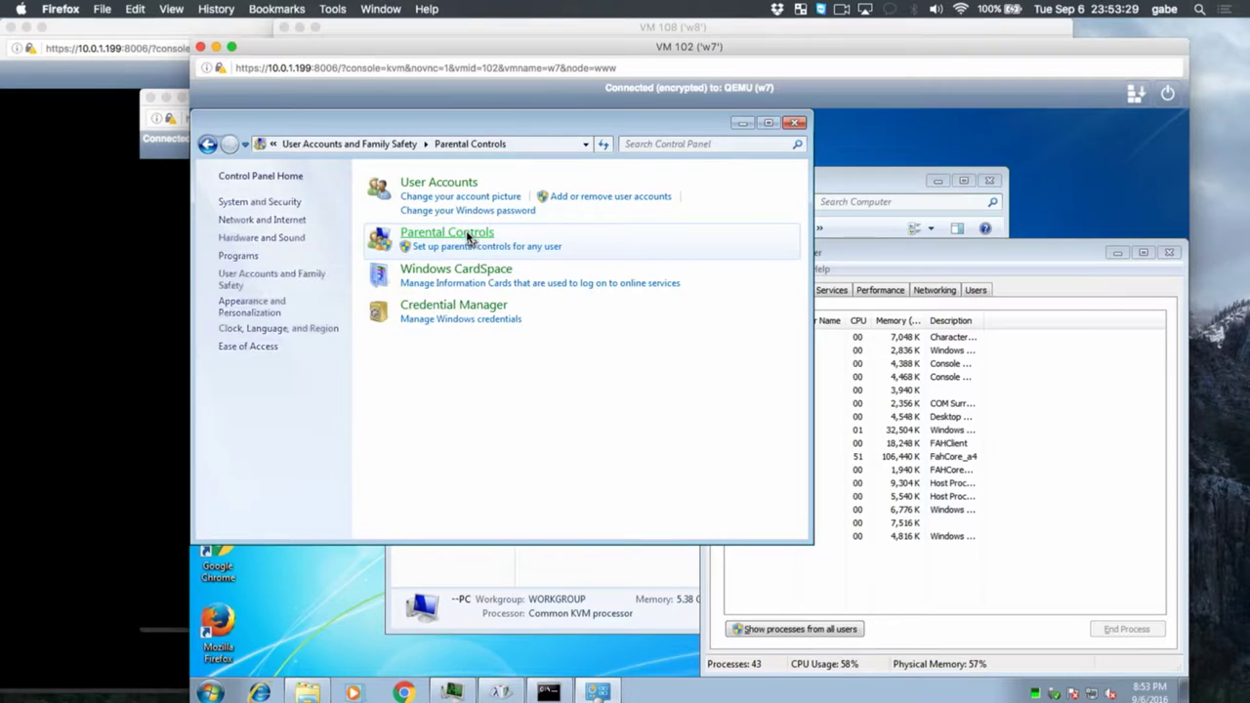
left_click(207, 144)
left_click(206, 145)
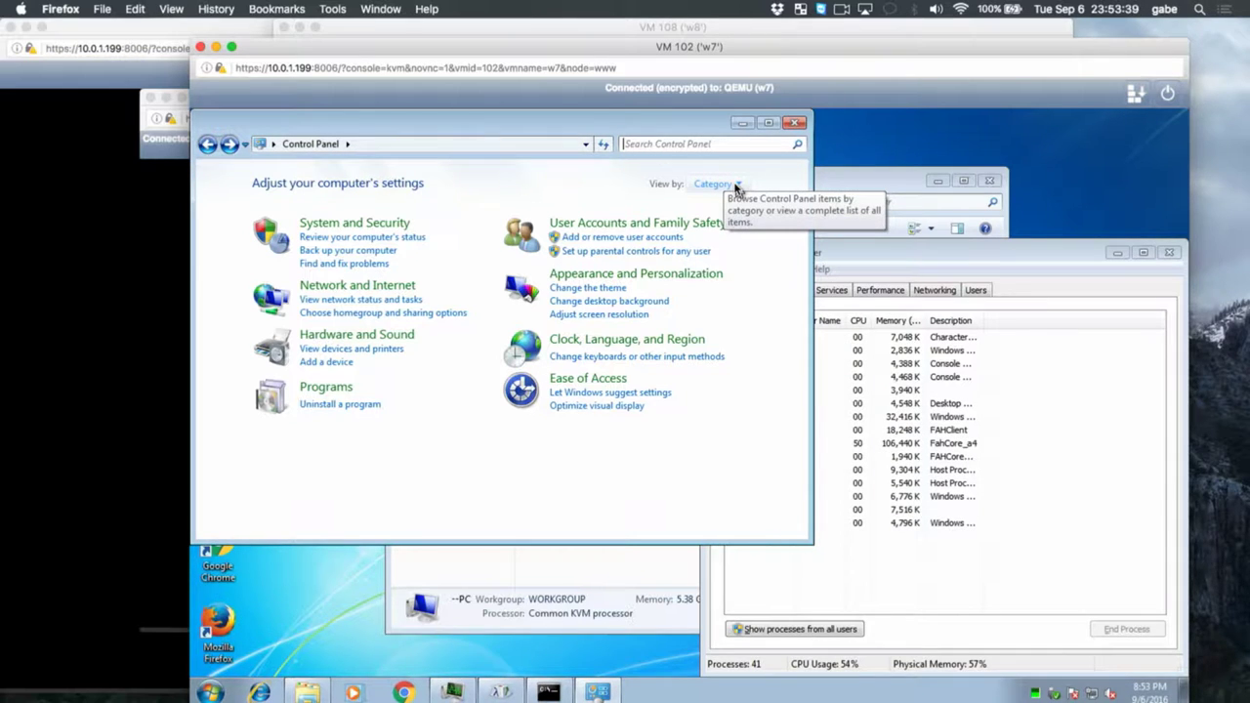
Set the Control Panel view to Large icons and maximize the window
left_click(736, 186)
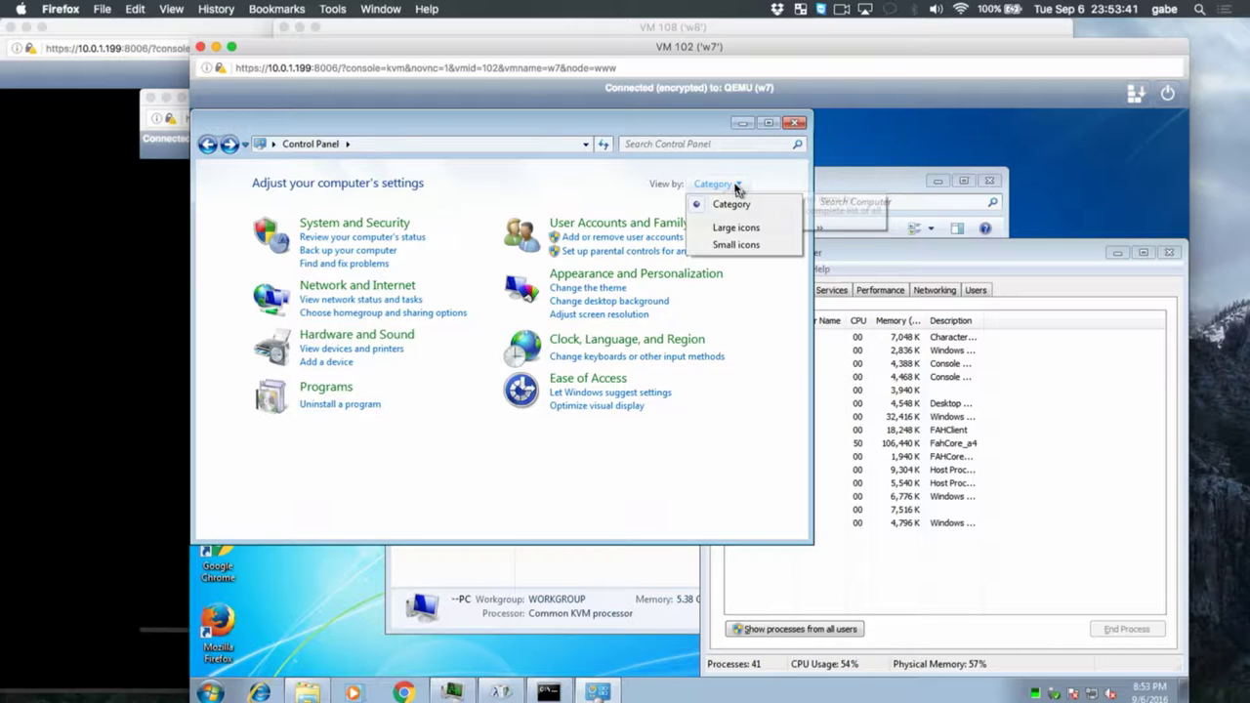
left_click(758, 231)
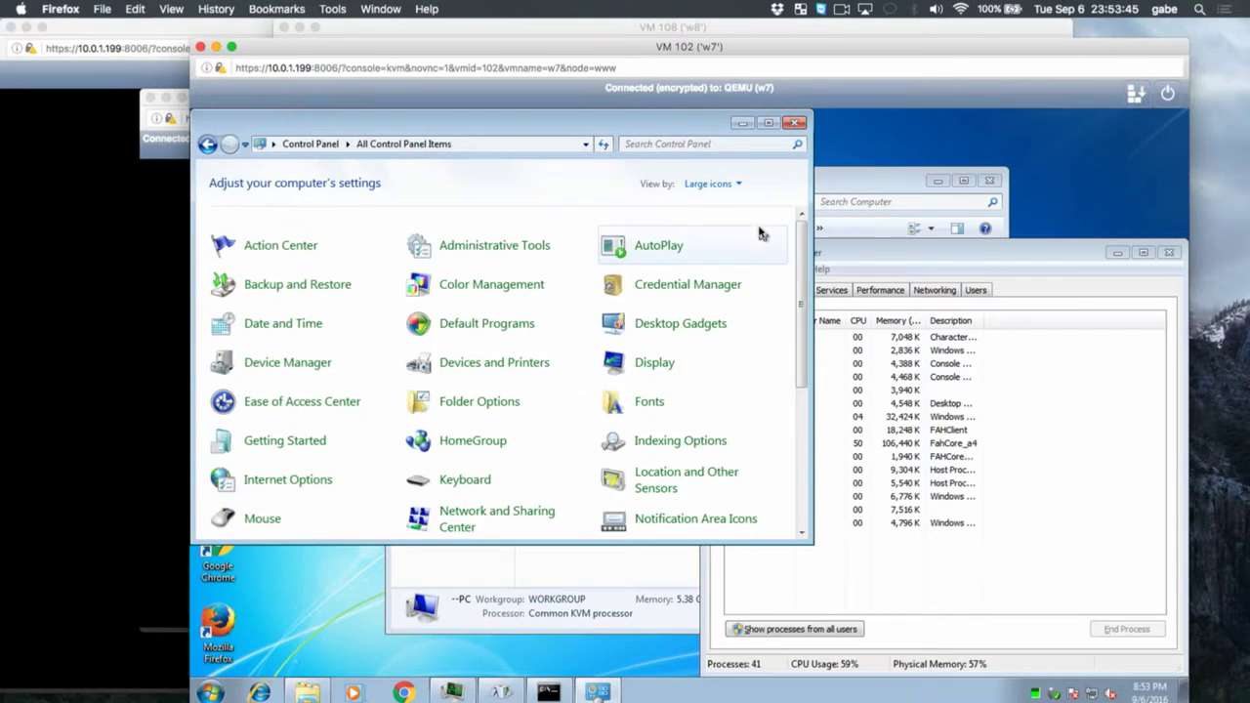
left_click(767, 124)
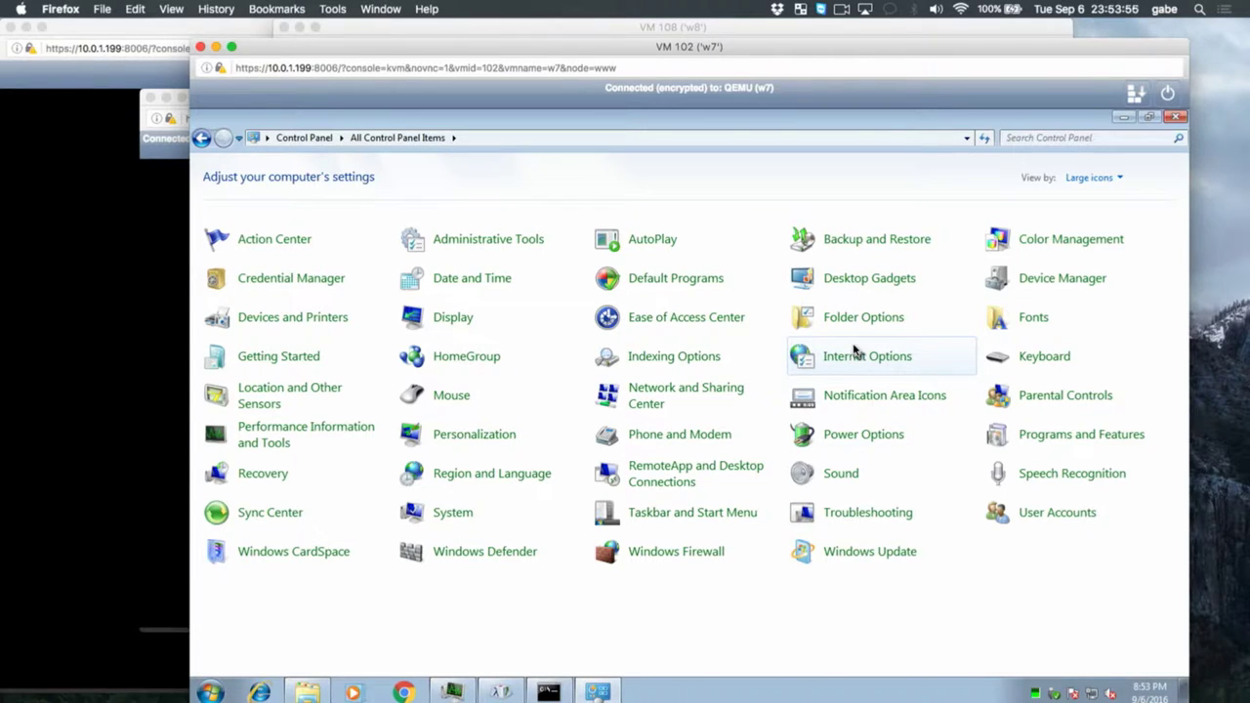
Search the Control Panel for "firewa" and open the Windows Firewall page
left_click(1063, 139)
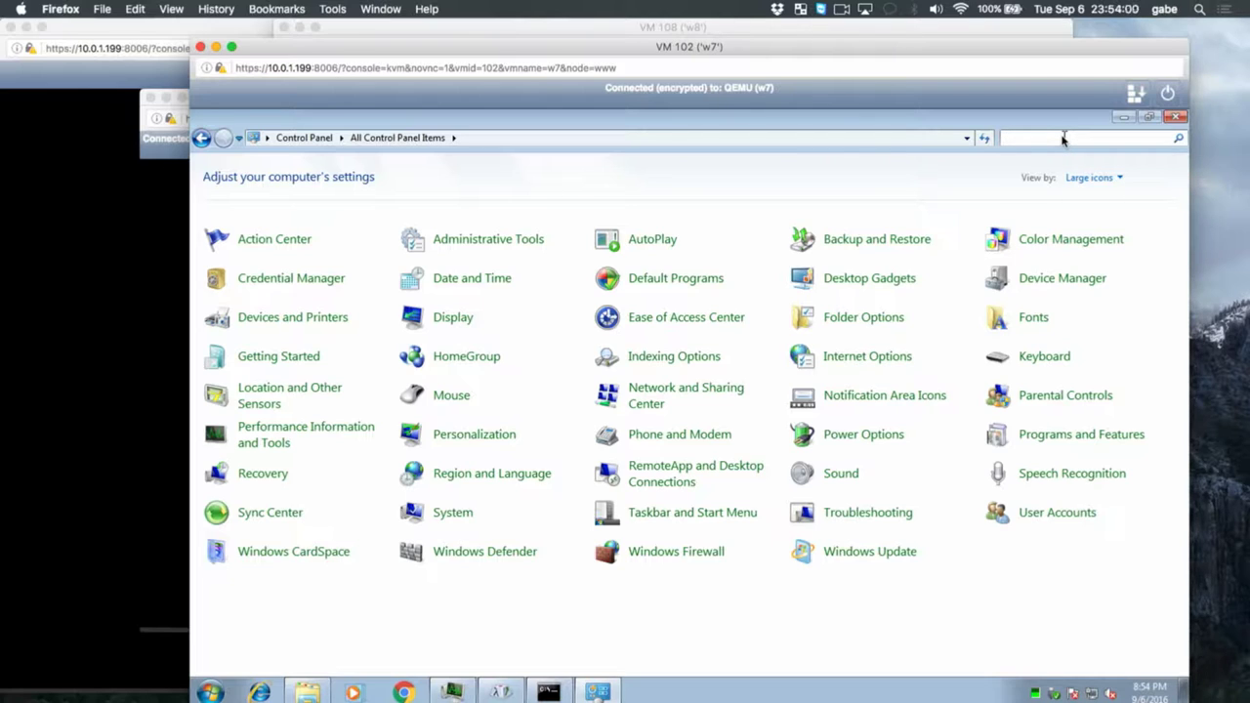
type("firewa")
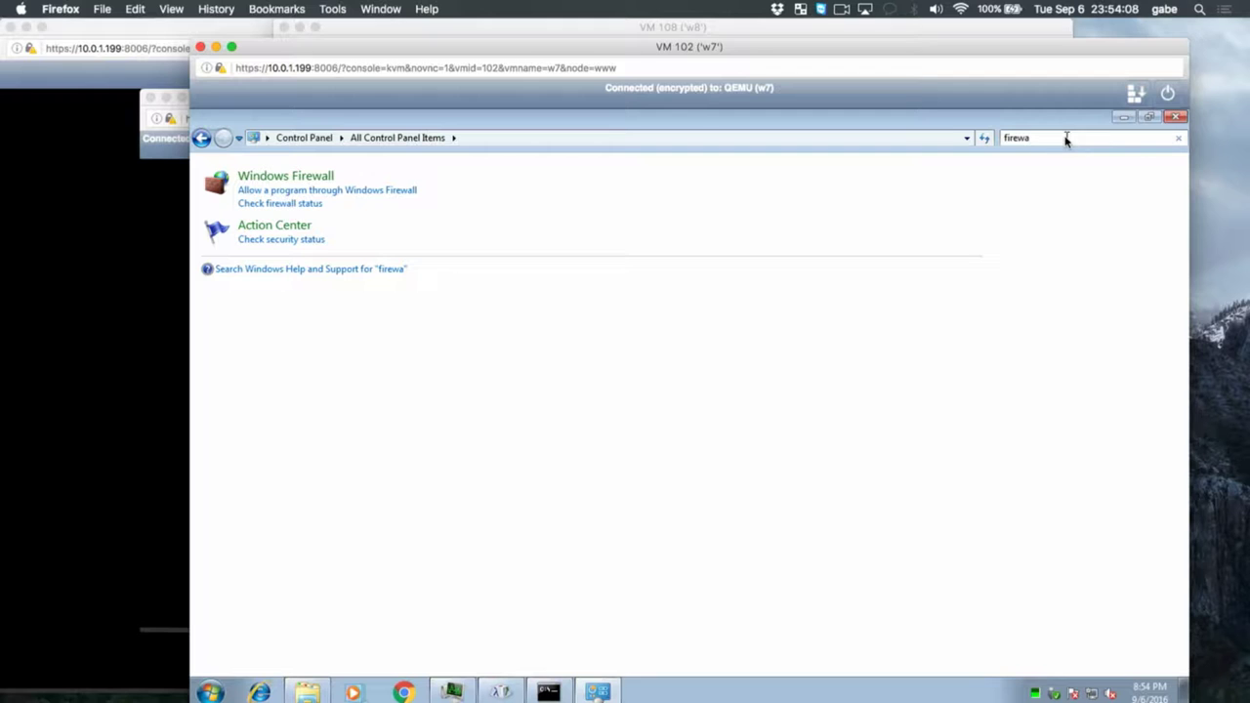
left_click(311, 180)
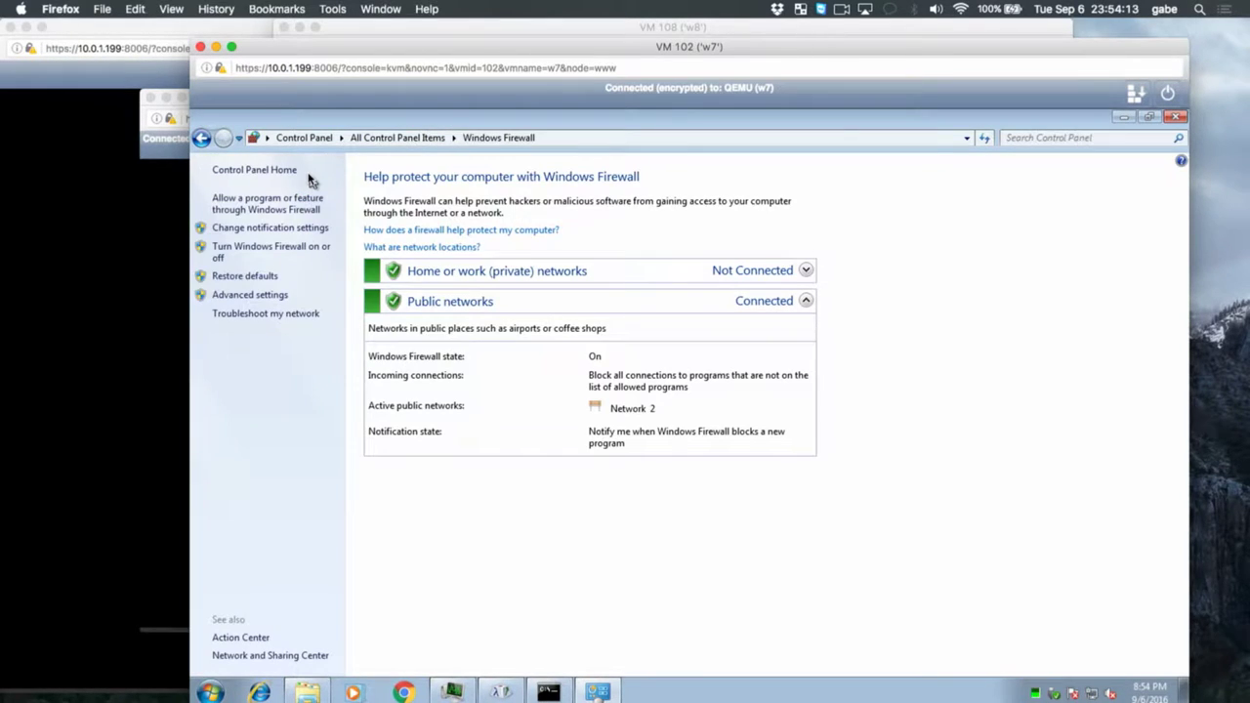
Return to the Control Panel home page and show all items as Large icons
left_click(202, 139)
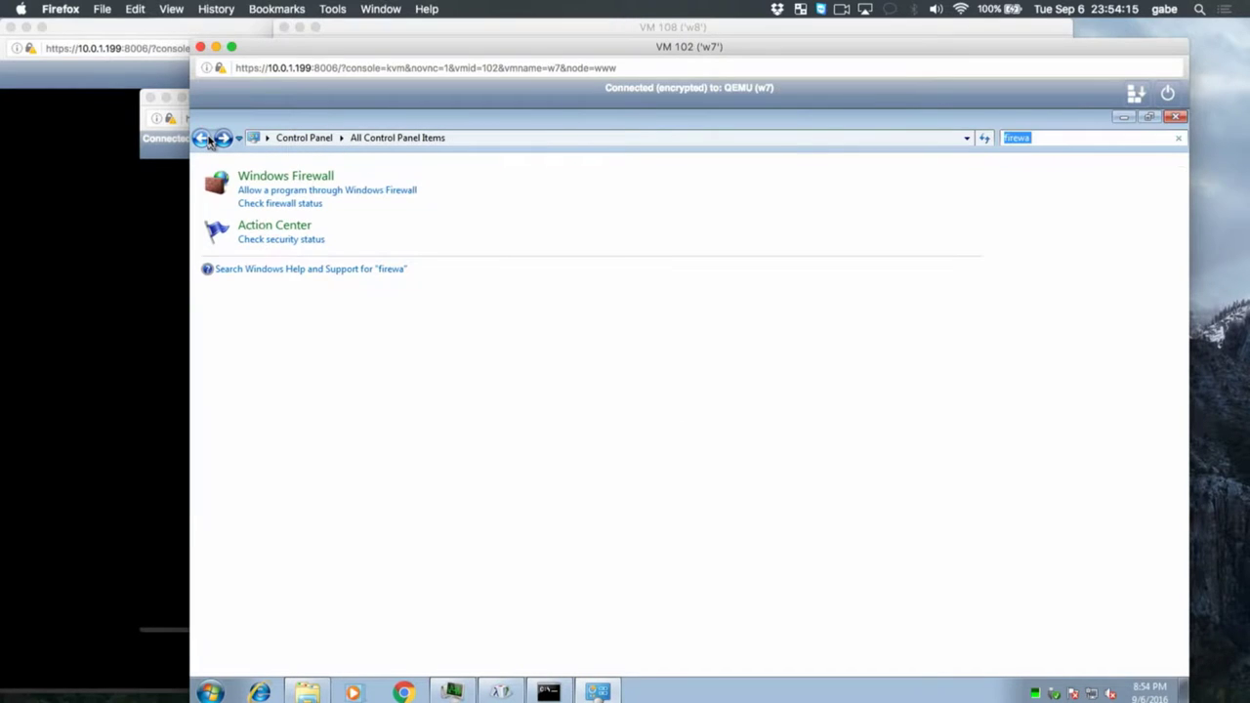
left_click(202, 139)
left_click(202, 139)
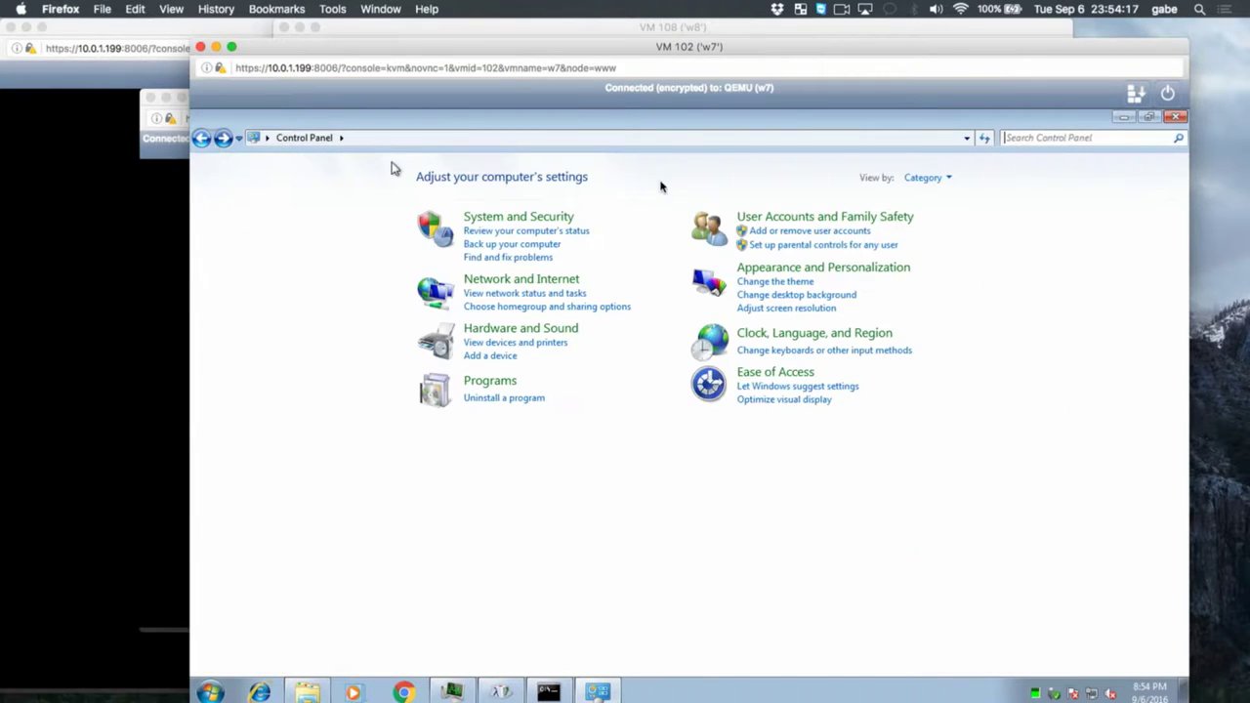
left_click(929, 179)
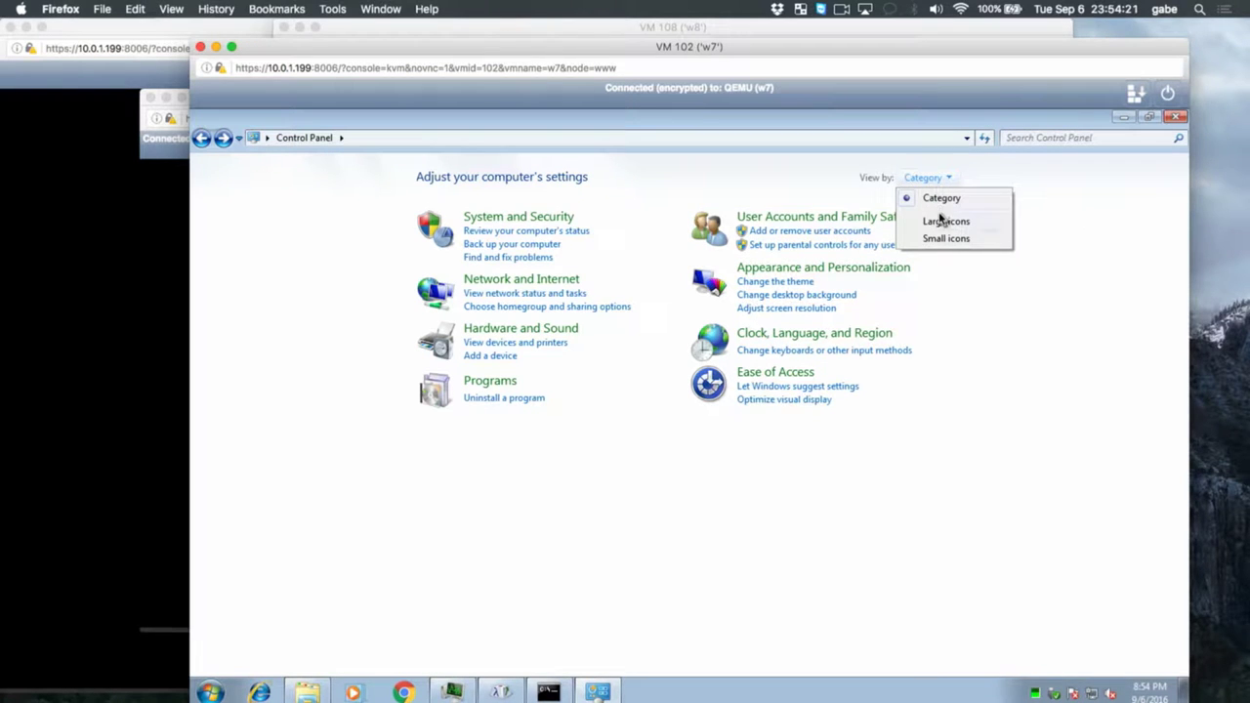
left_click(945, 223)
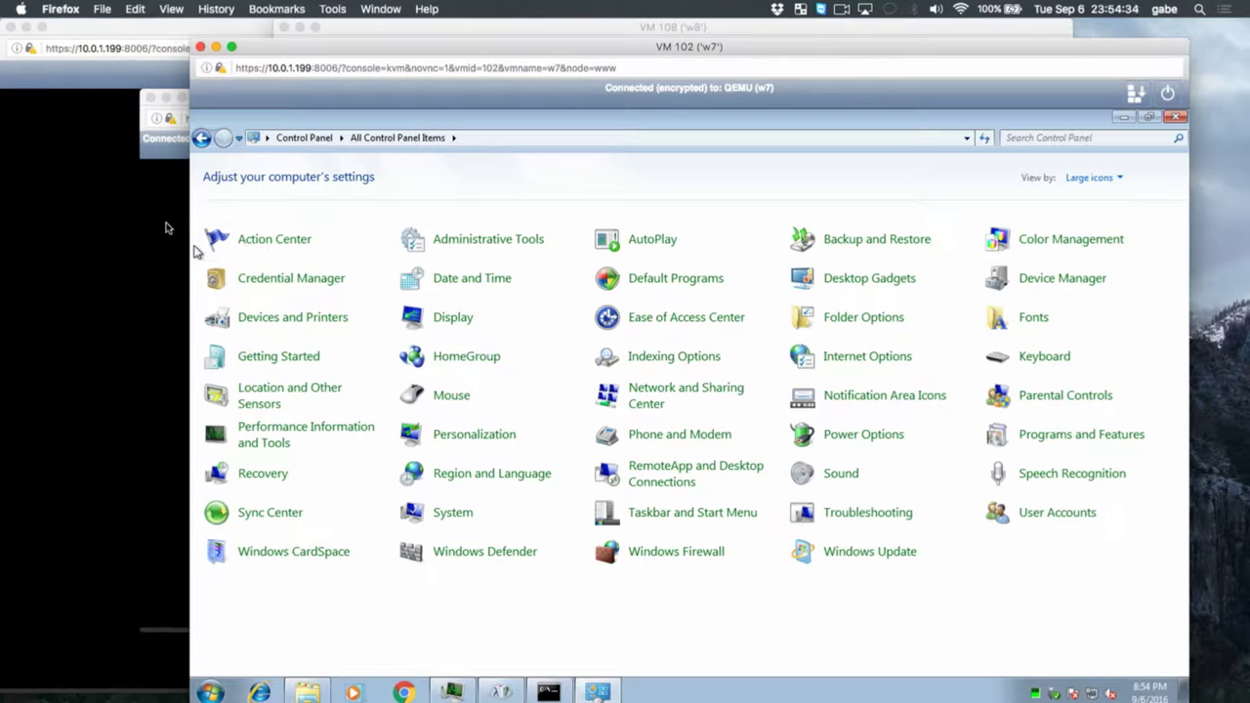
Switch to the Windows 10 virtual machine and open its Control Panel
left_click(159, 283)
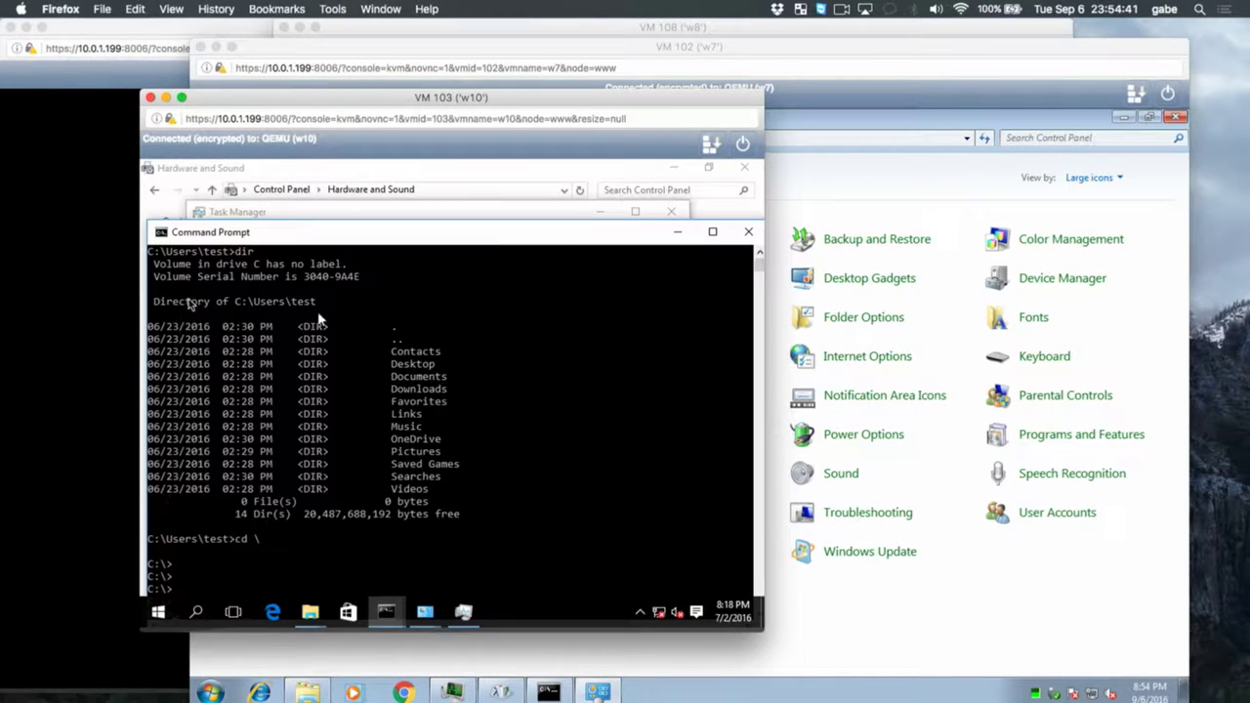
left_click(157, 612)
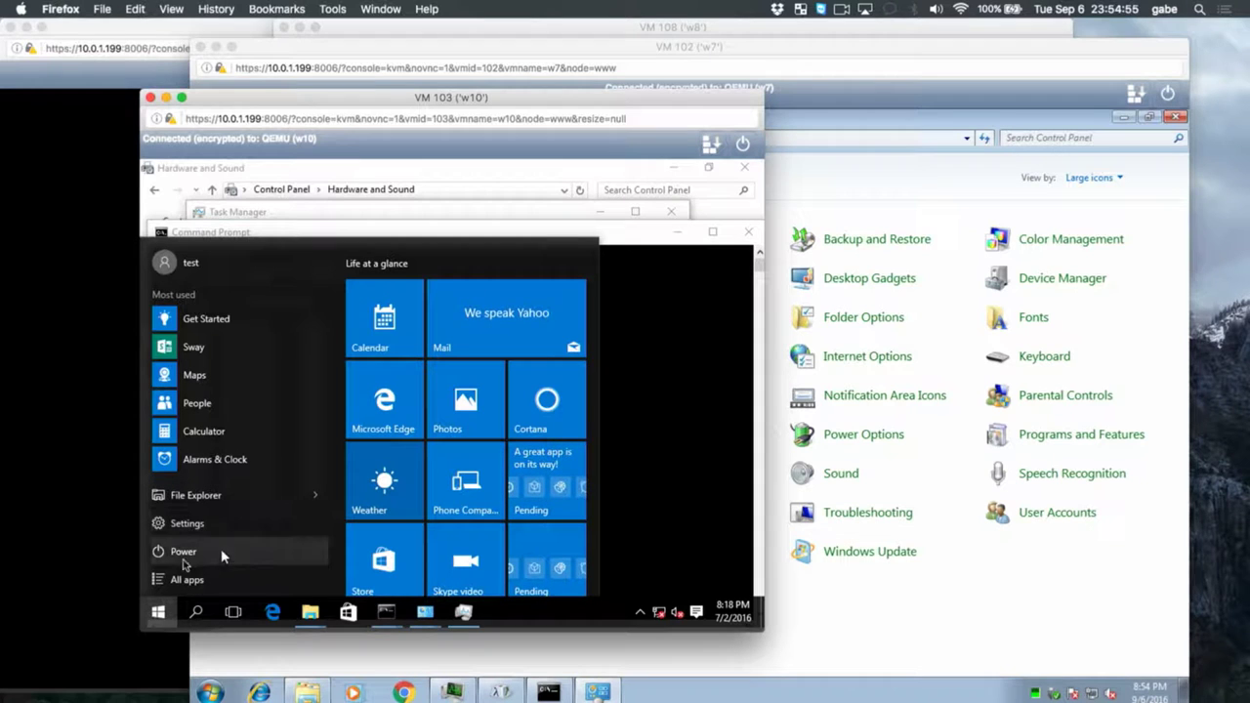
right_click(159, 614)
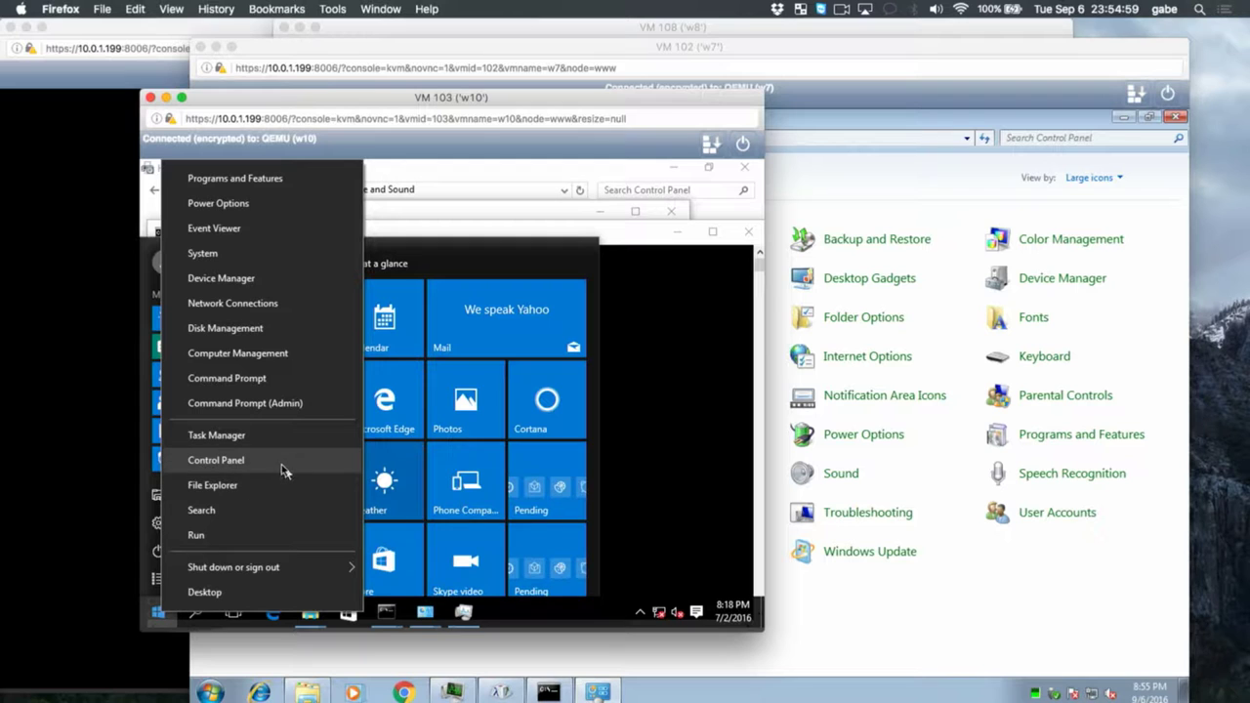
left_click(216, 460)
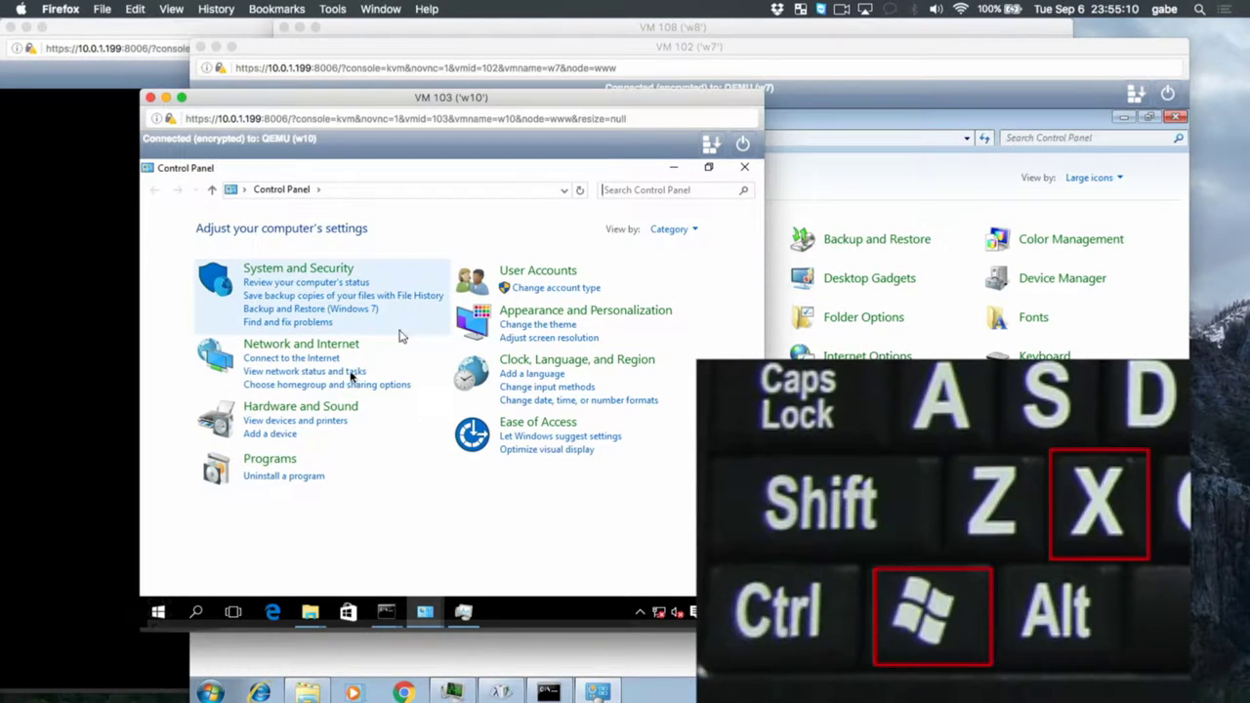
Recheck where the Start shortcuts list the Control Panel, and set the Windows 10 Control Panel view to Large icons
right_click(159, 613)
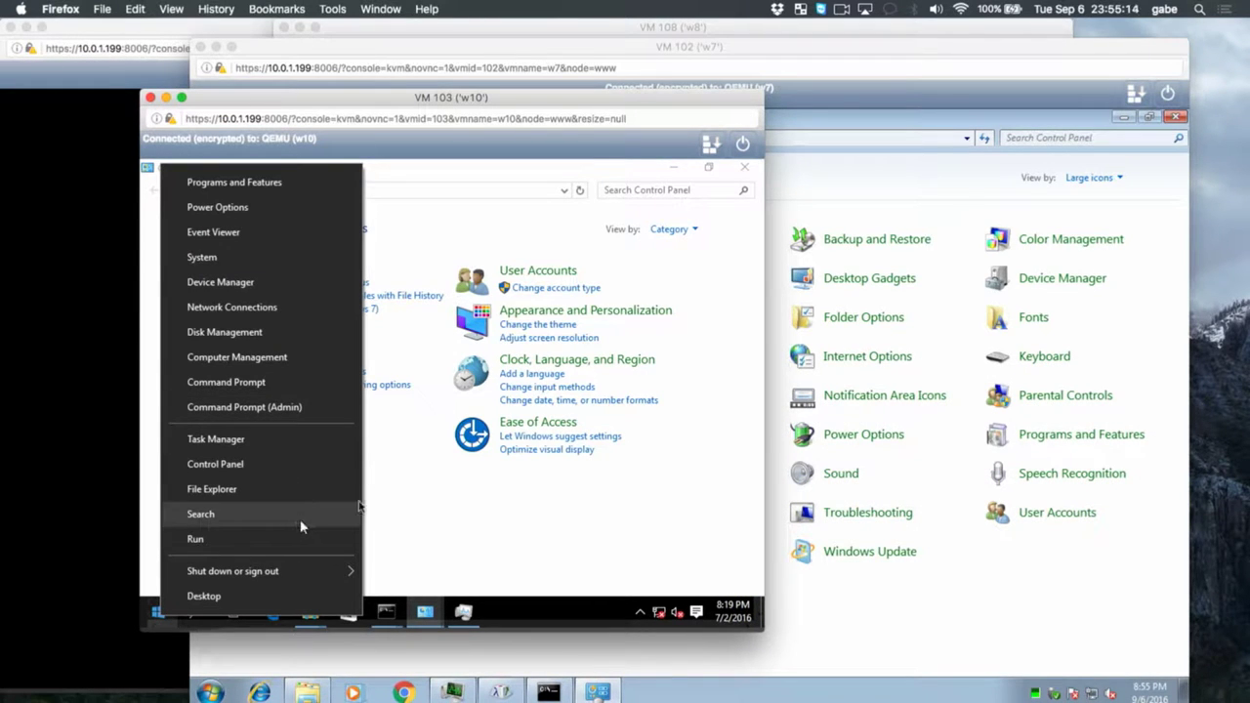
left_click(552, 573)
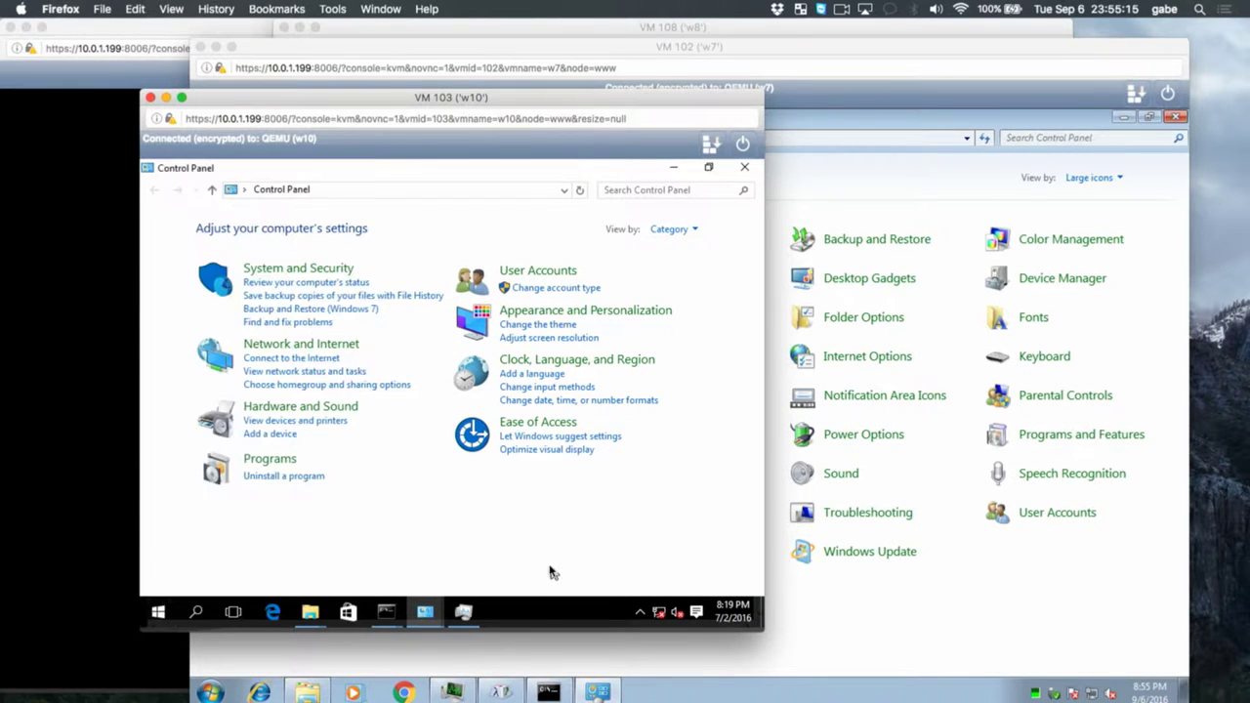
left_click(688, 230)
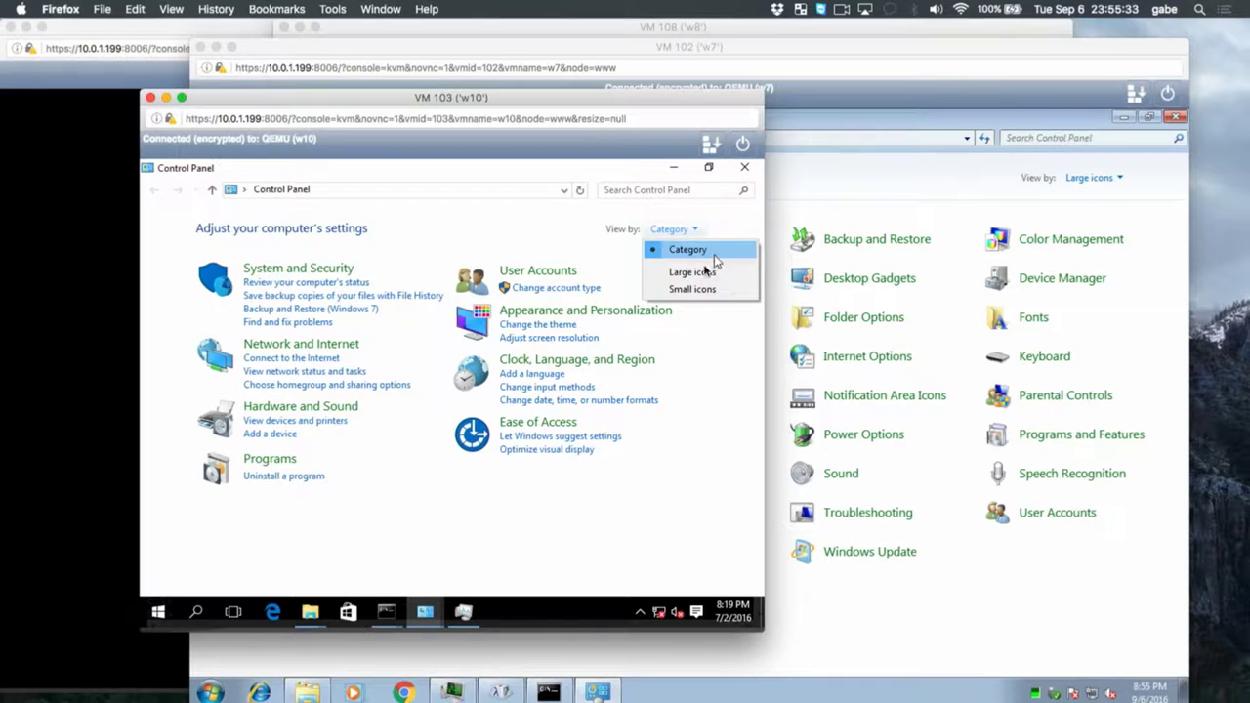
left_click(722, 277)
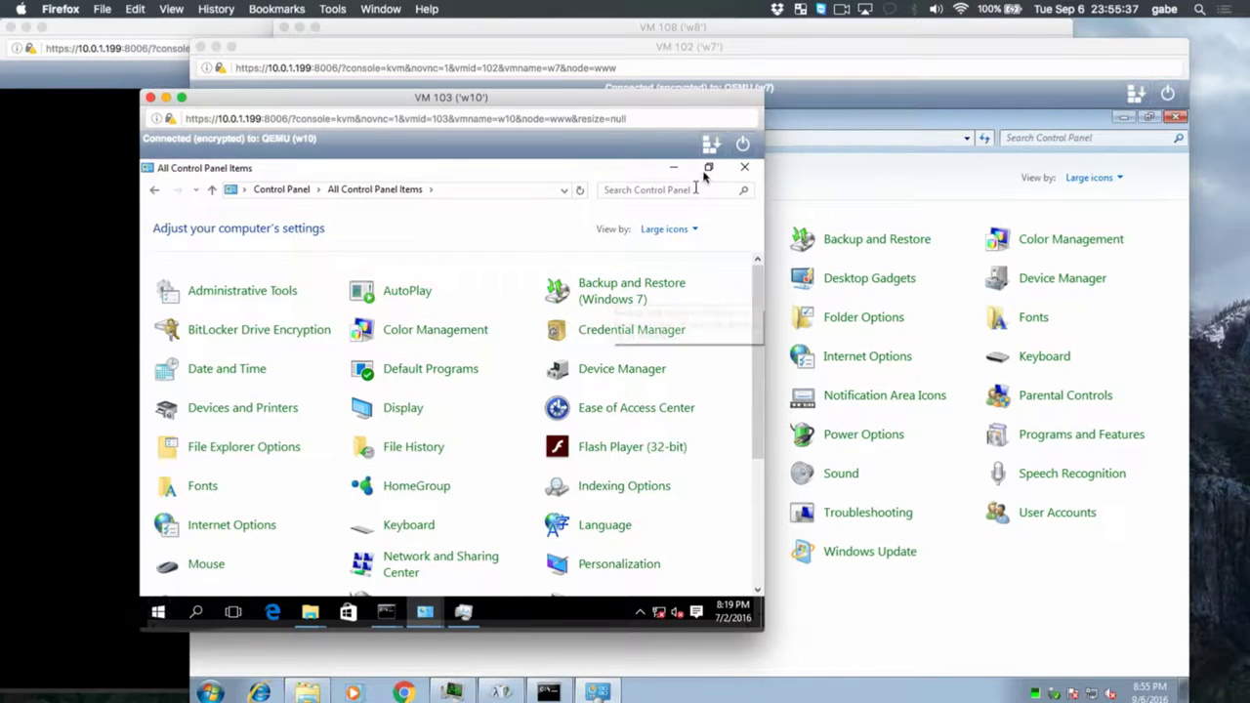
Switch to the Windows 8.1 virtual machine, wake it, open its Control Panel, and check the available view modes
left_click(82, 181)
key("Return")
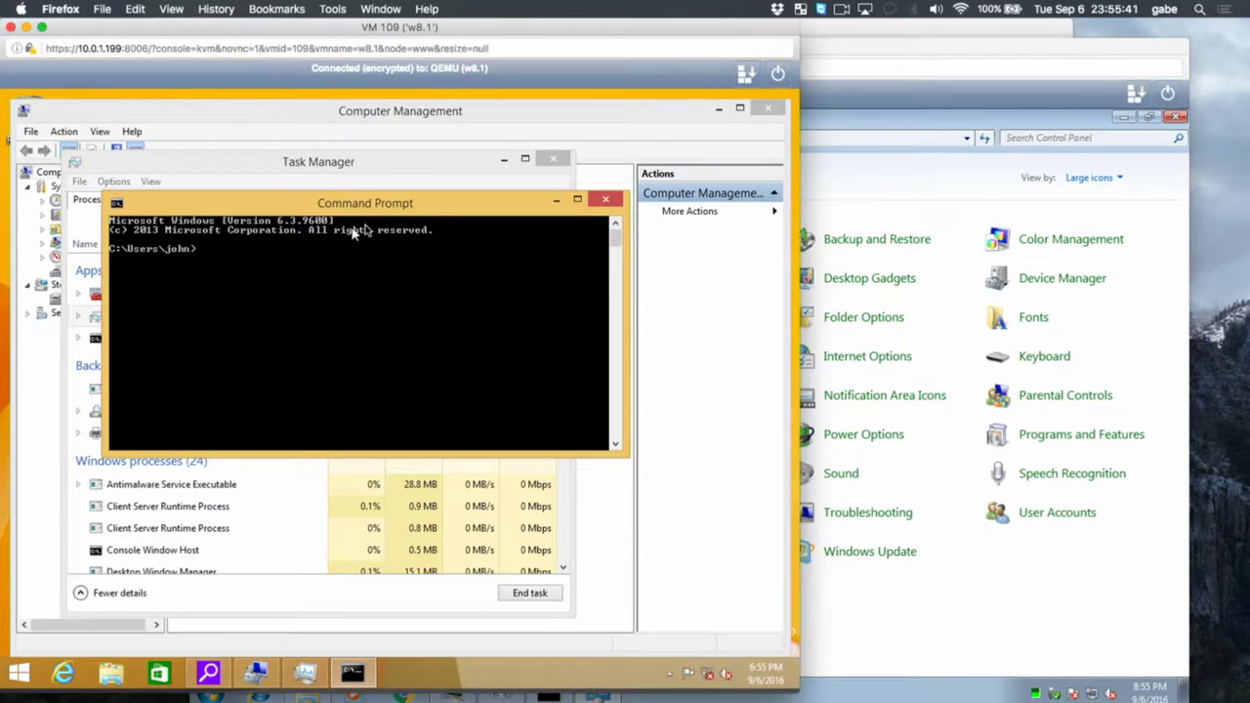
right_click(21, 673)
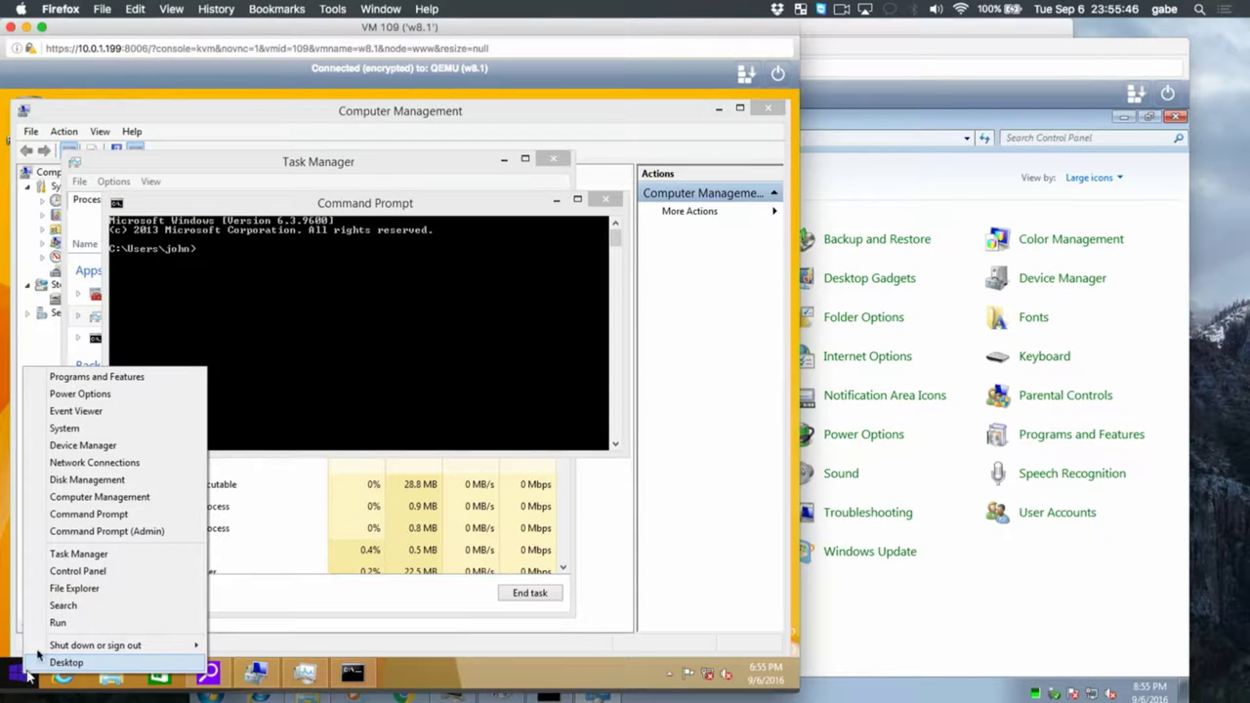
left_click(111, 570)
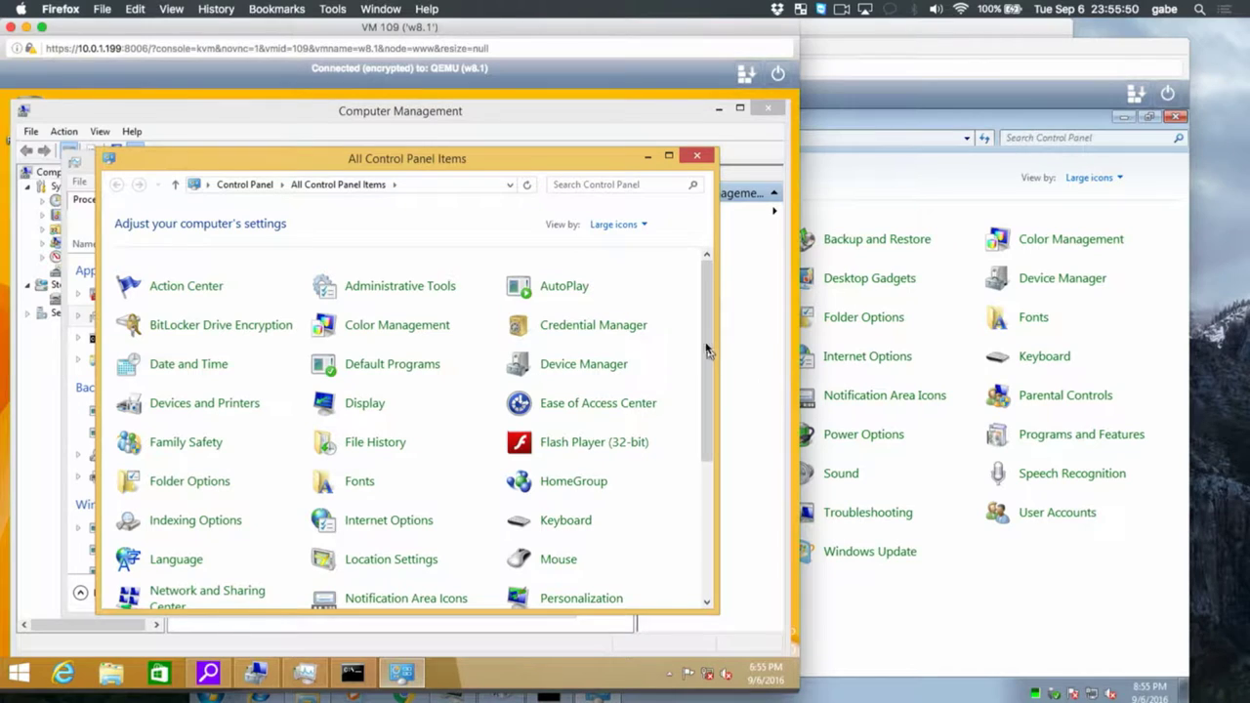
left_click(636, 226)
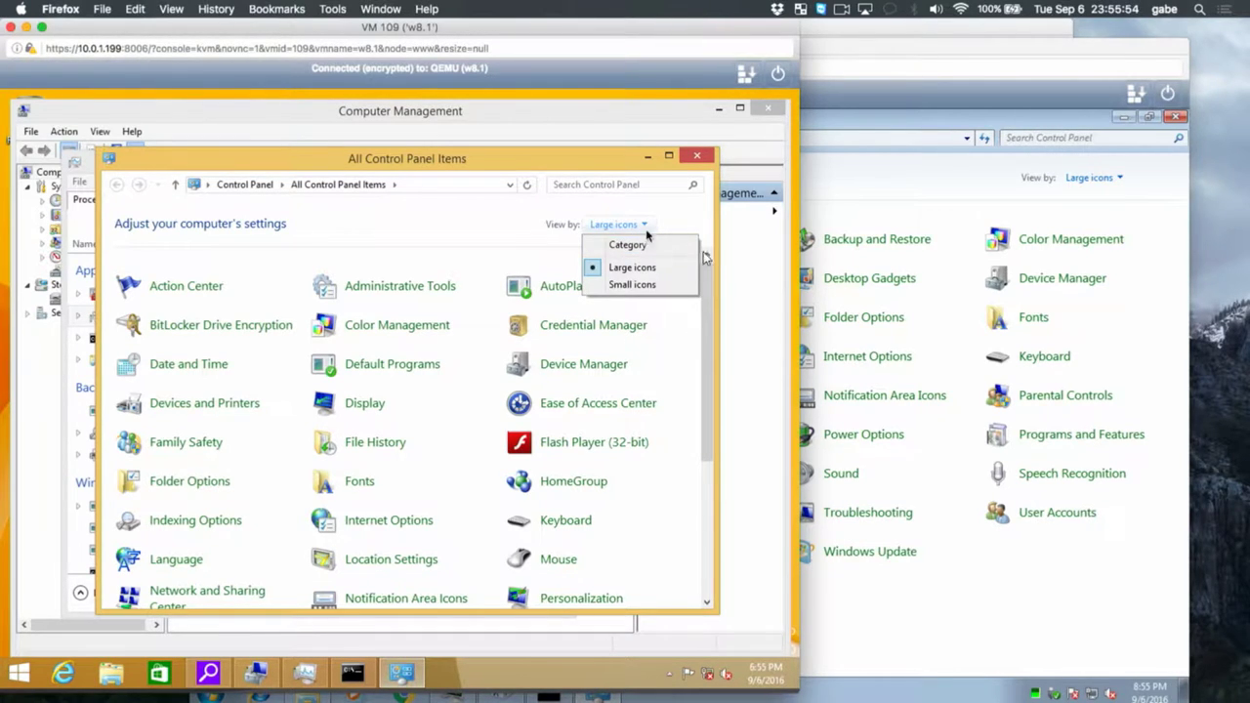
left_click(454, 239)
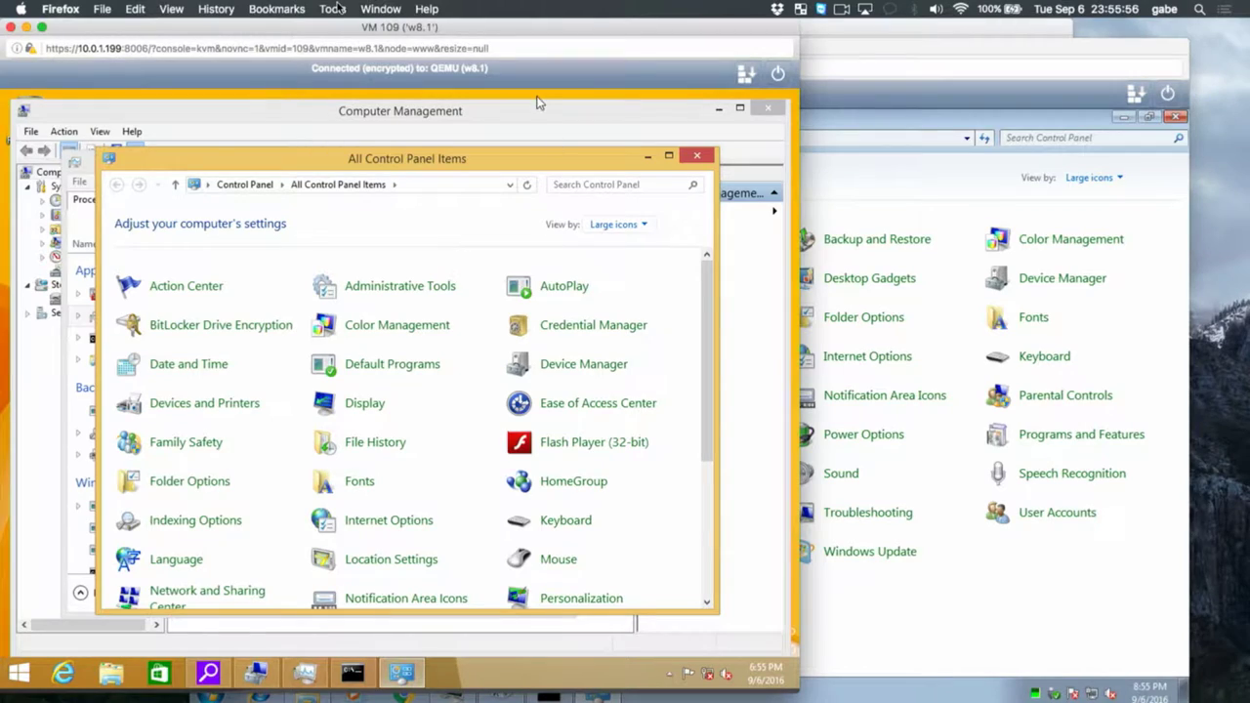
Switch to the Windows 8 virtual machine and close its Task Manager window
key("ctrl+Up")
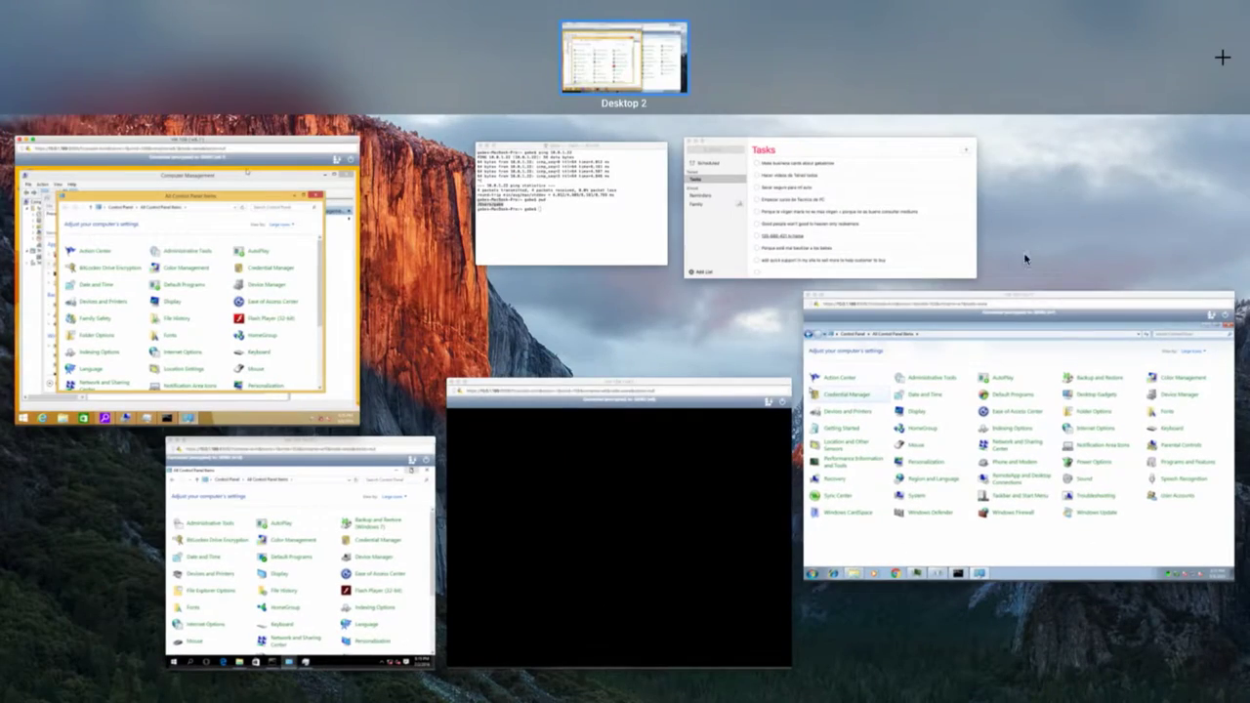
left_click(659, 433)
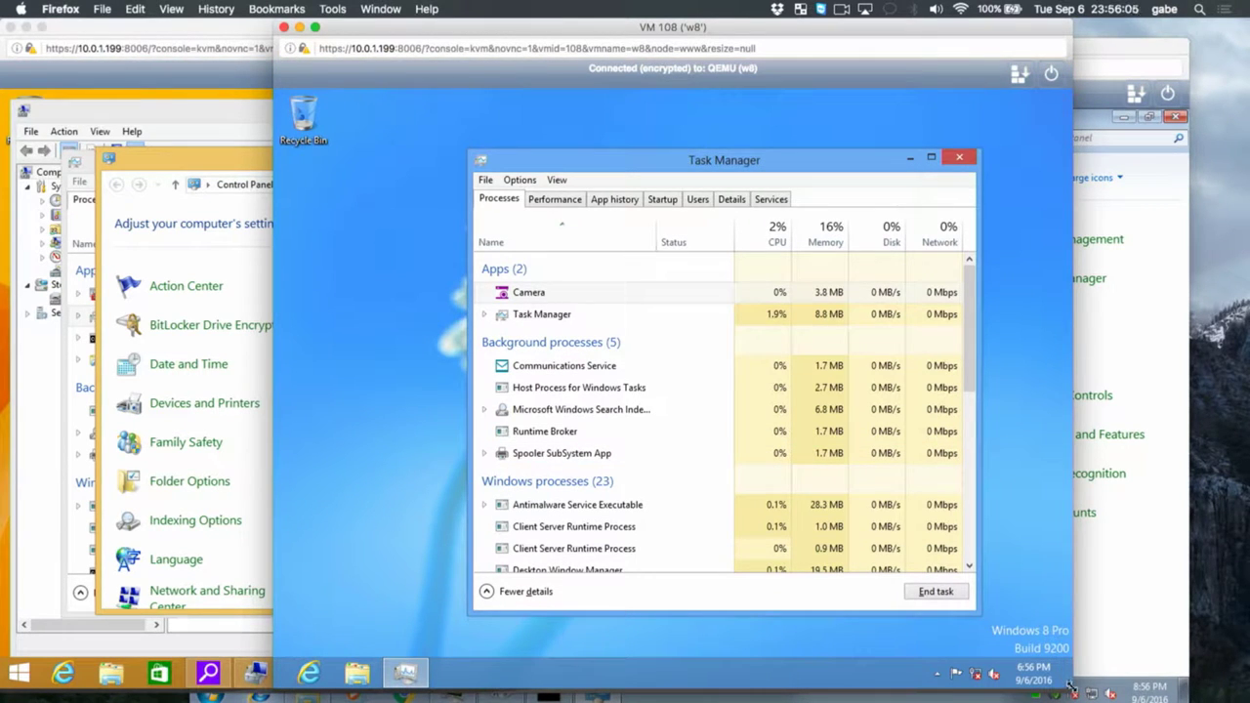
mouse_move(1071, 686)
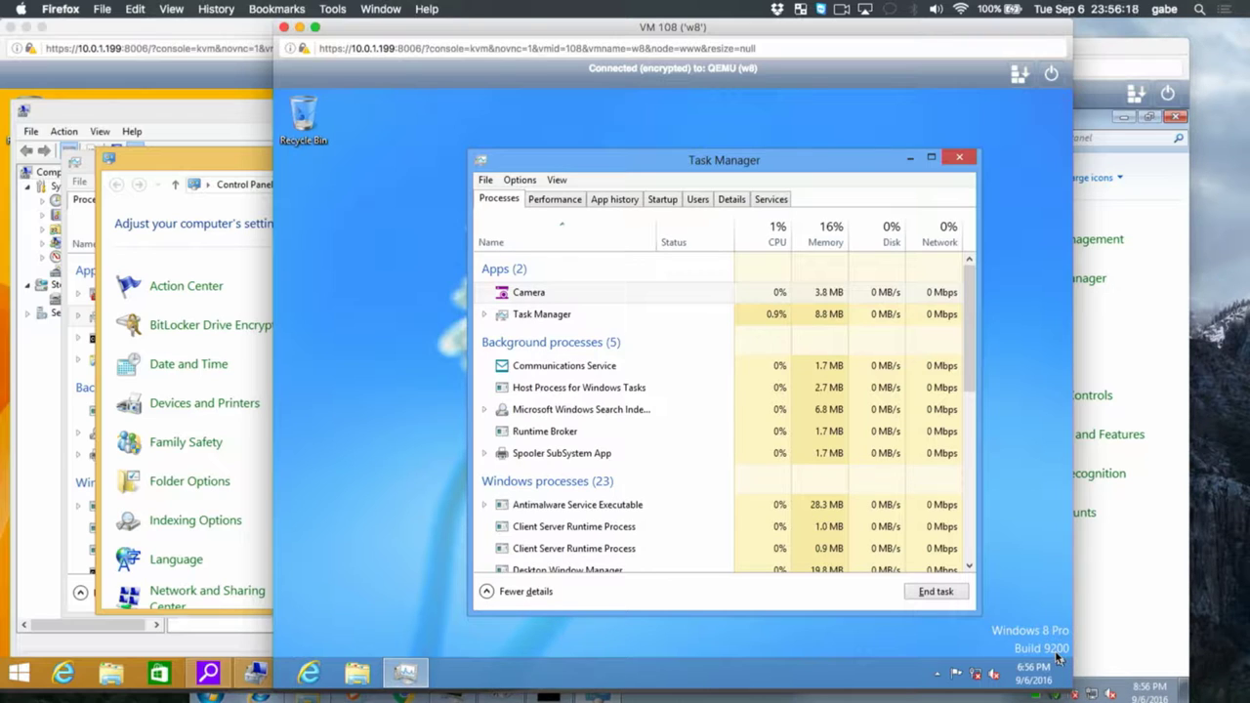
key("alt")
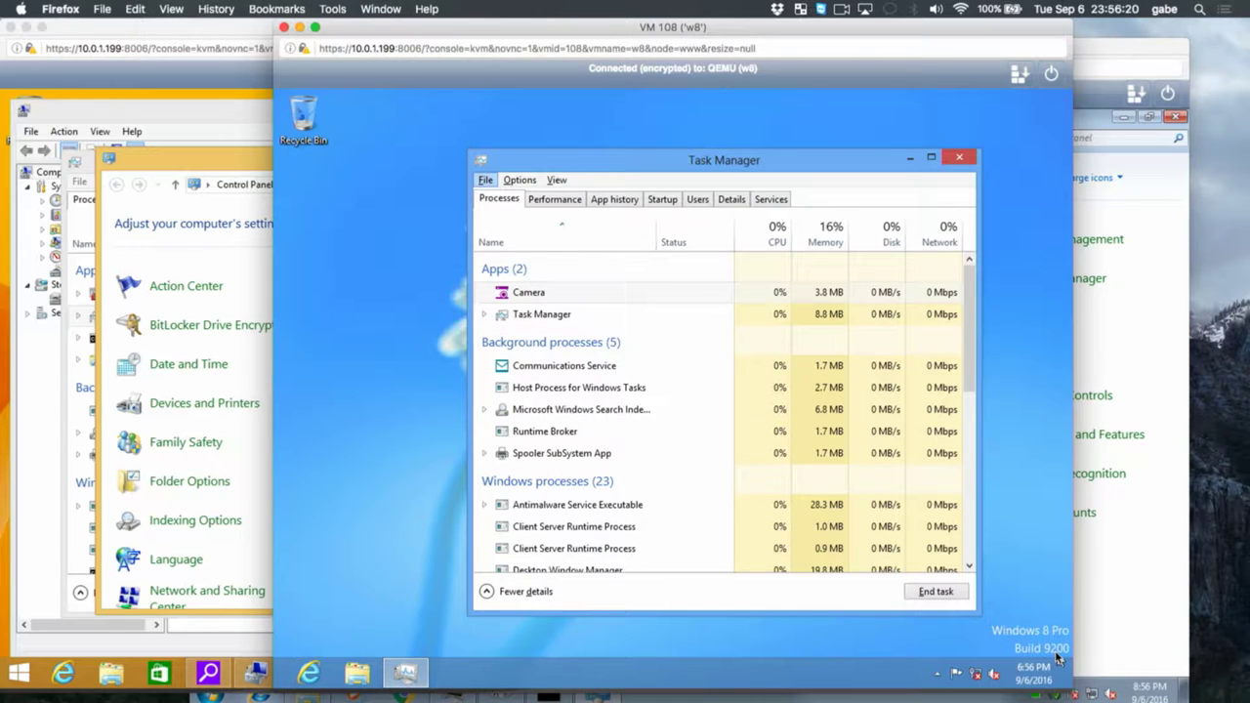
left_click(962, 157)
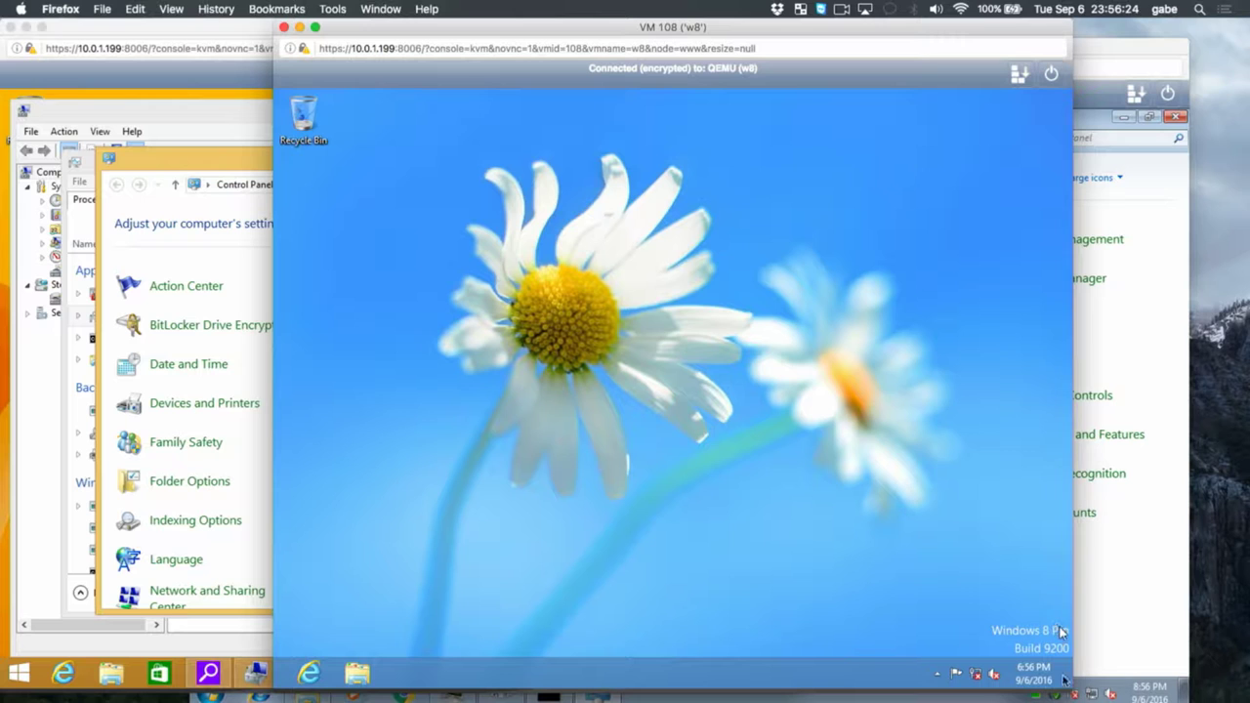
Bring up the Windows 8 app search and open Control Panel from the Windows System apps
mouse_move(1070, 684)
mouse_move(1058, 473)
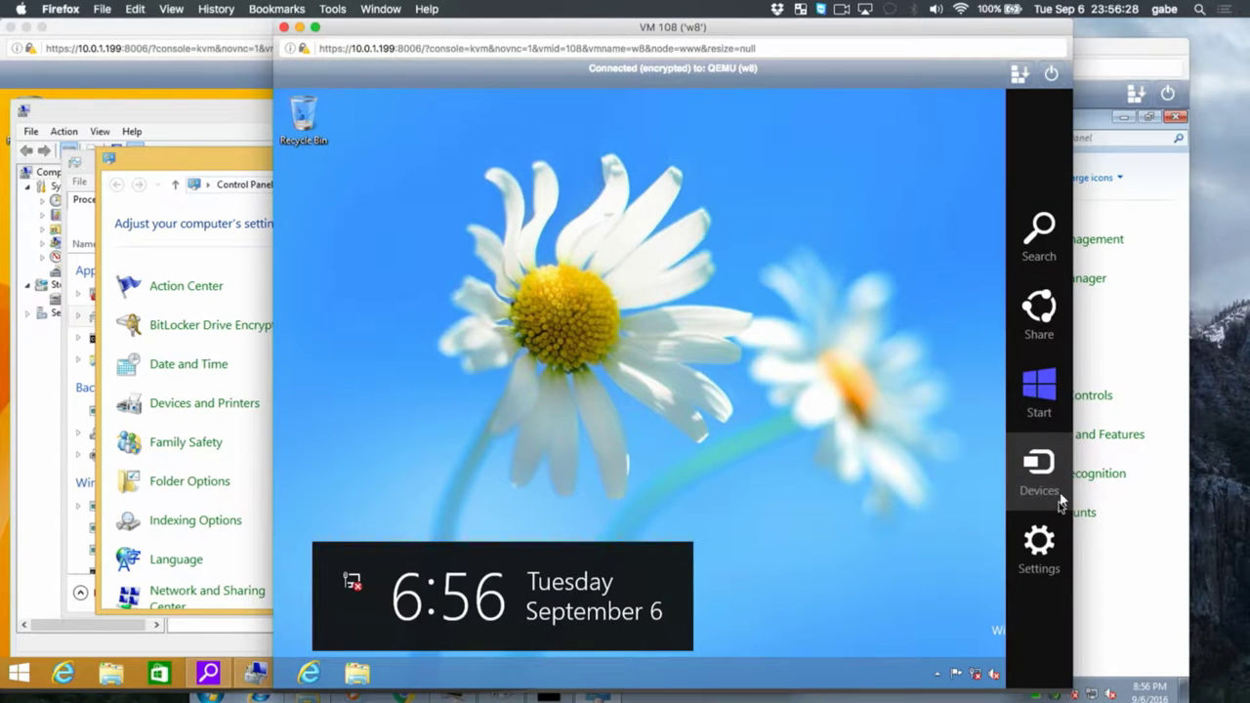
left_click(1041, 231)
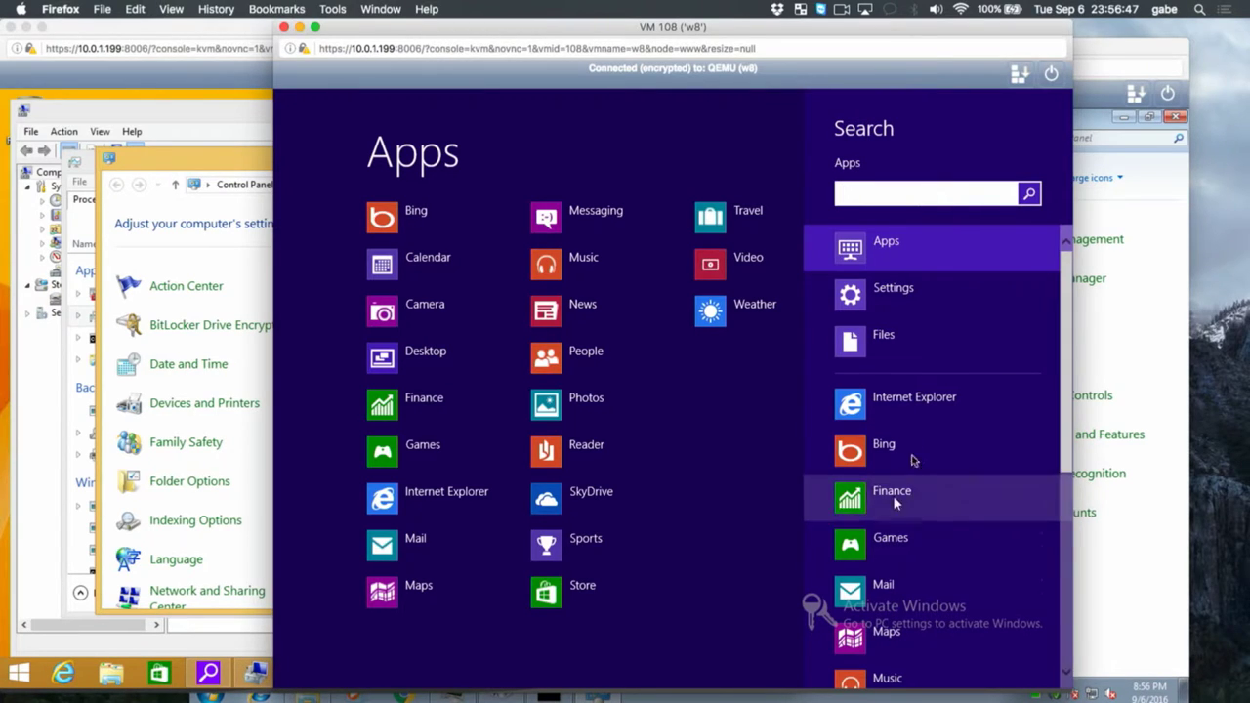
scroll(927, 504, "down", 3)
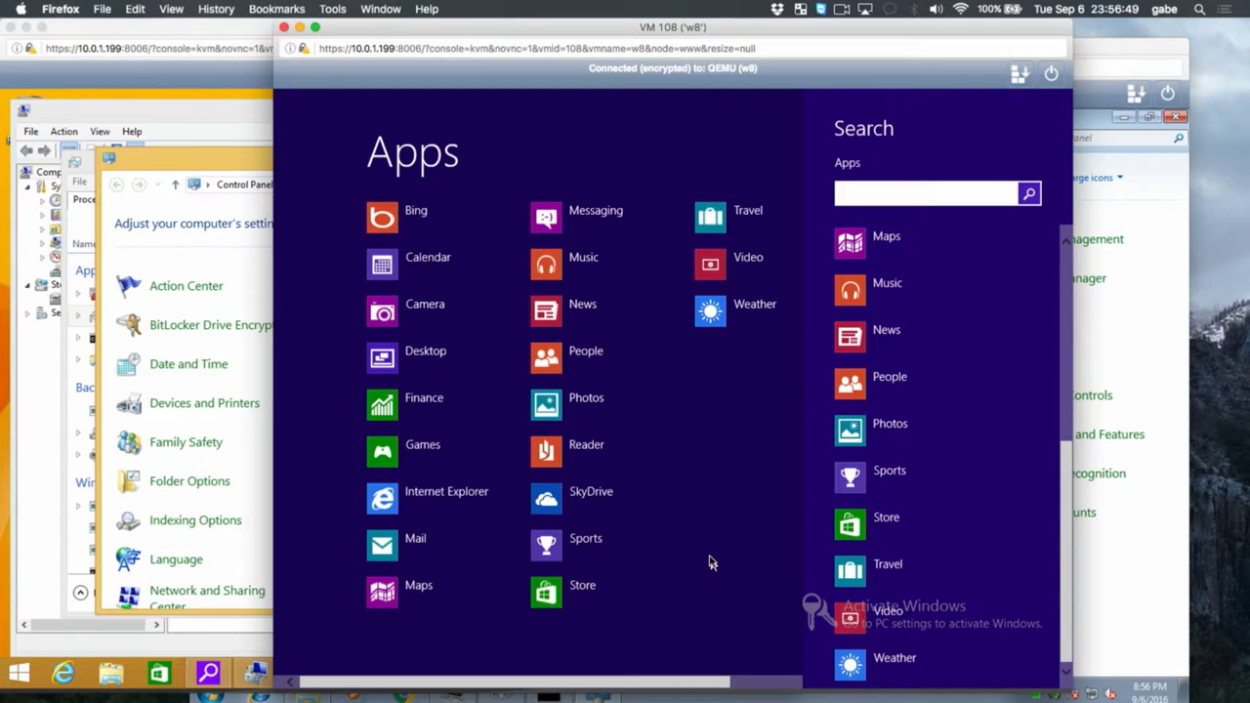
left_click(781, 681)
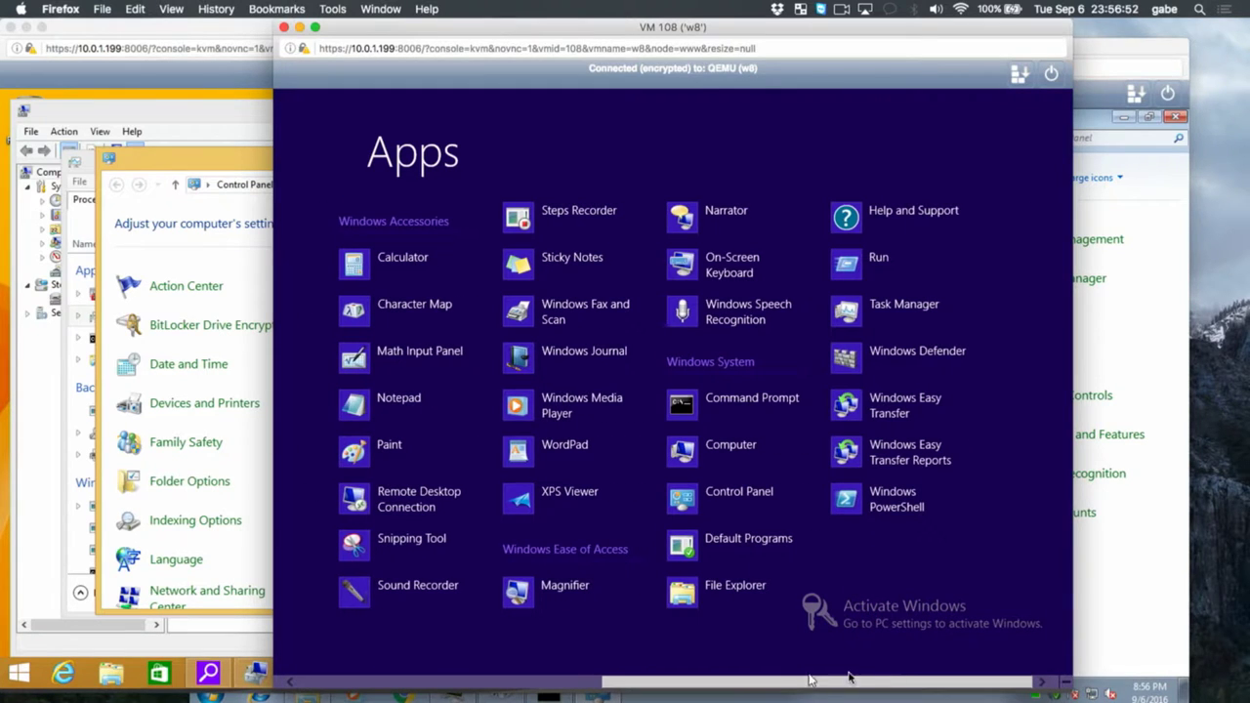
left_click(740, 499)
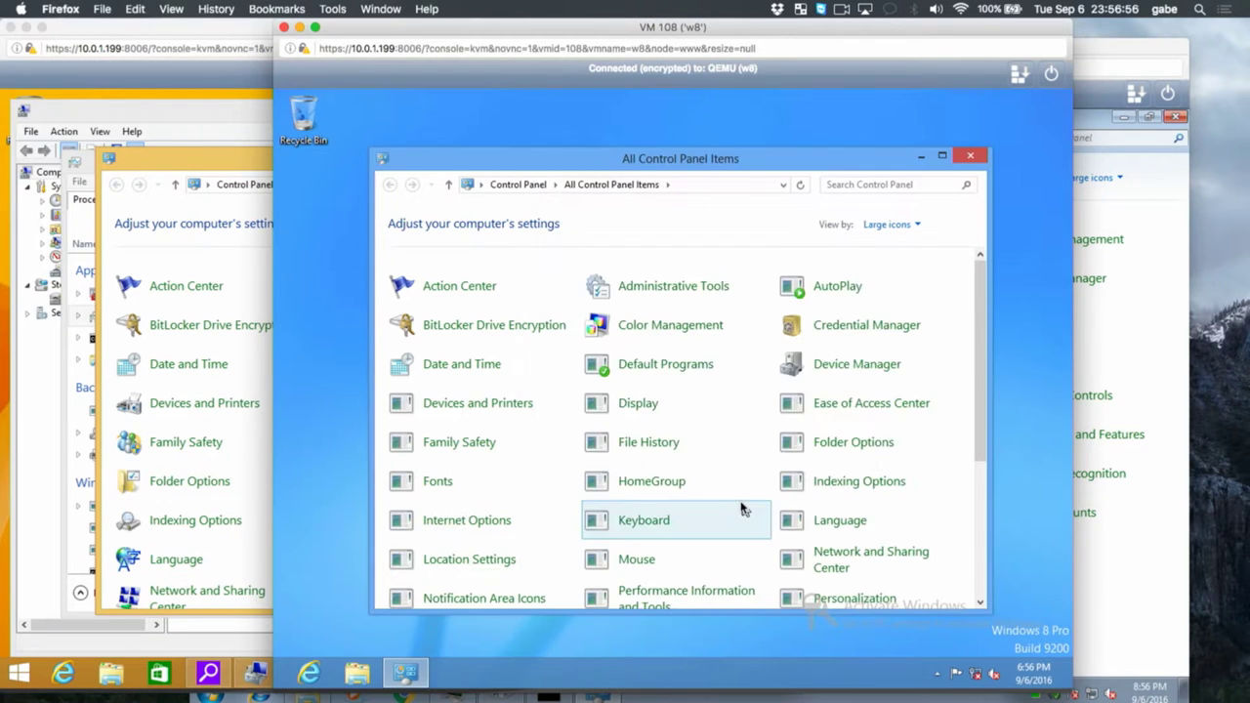
Check the Control Panel's view modes and search field, and close the Windows 8 console window
left_click(902, 225)
left_click(816, 228)
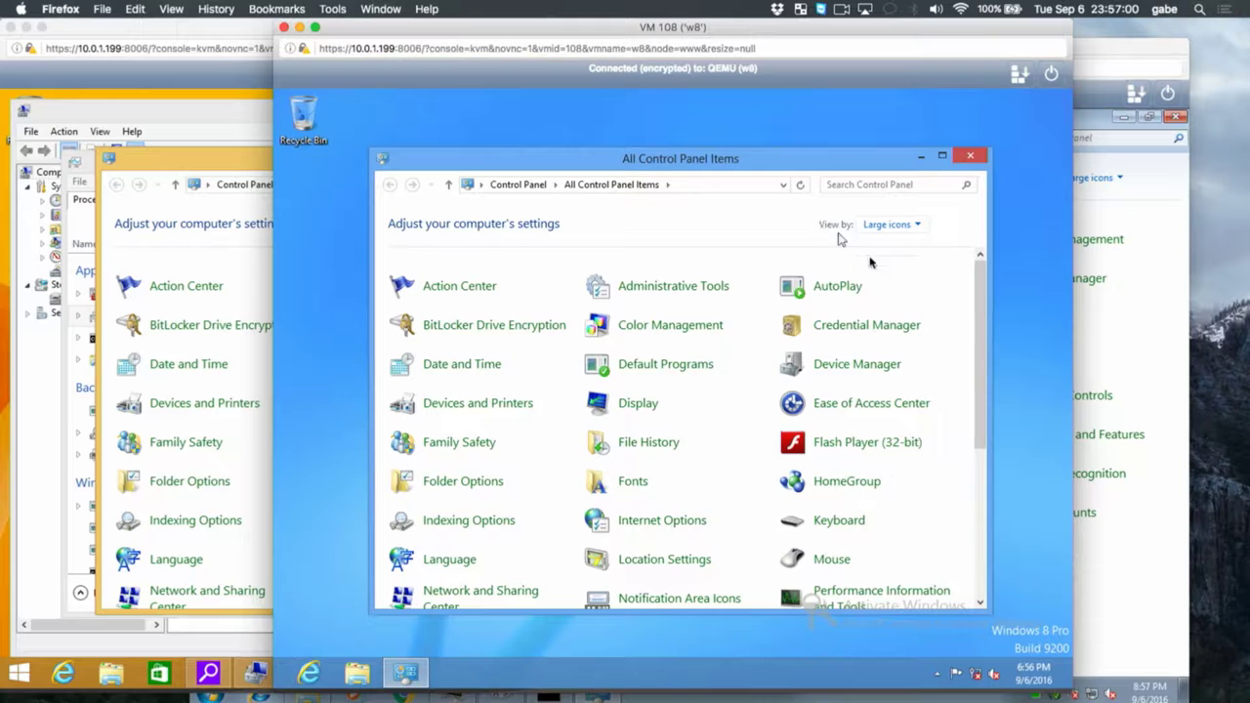
left_click(889, 185)
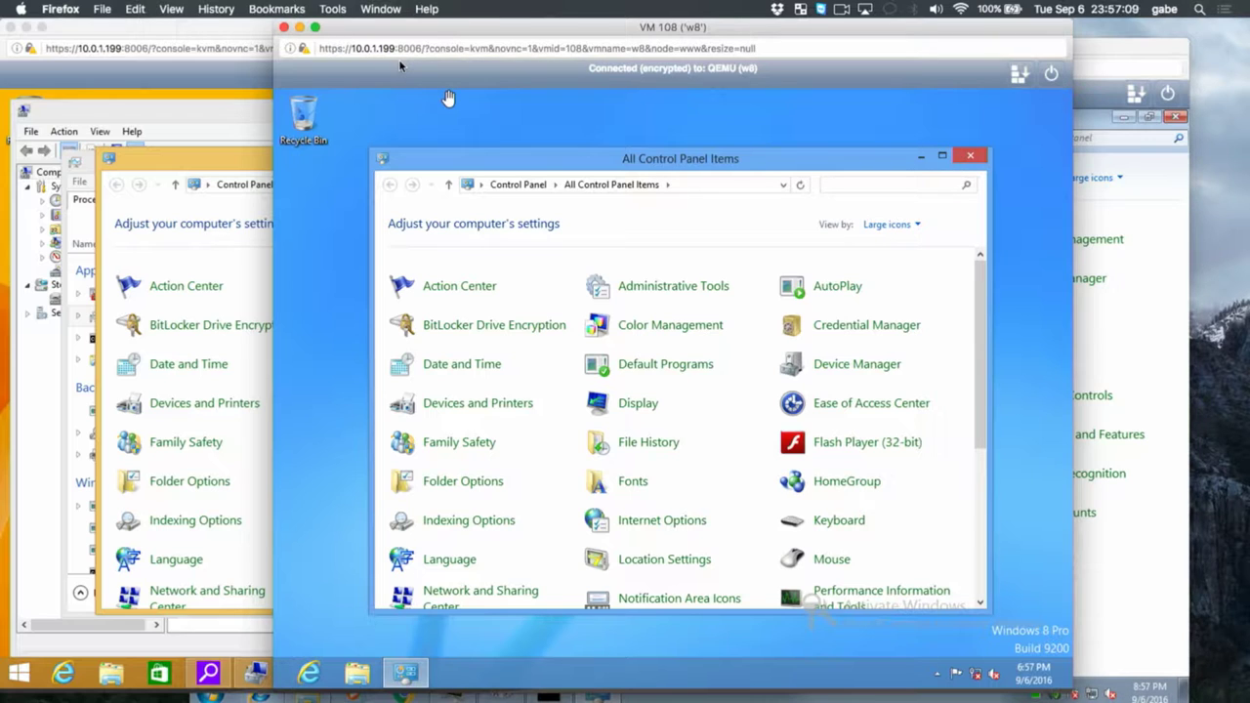
left_click(283, 28)
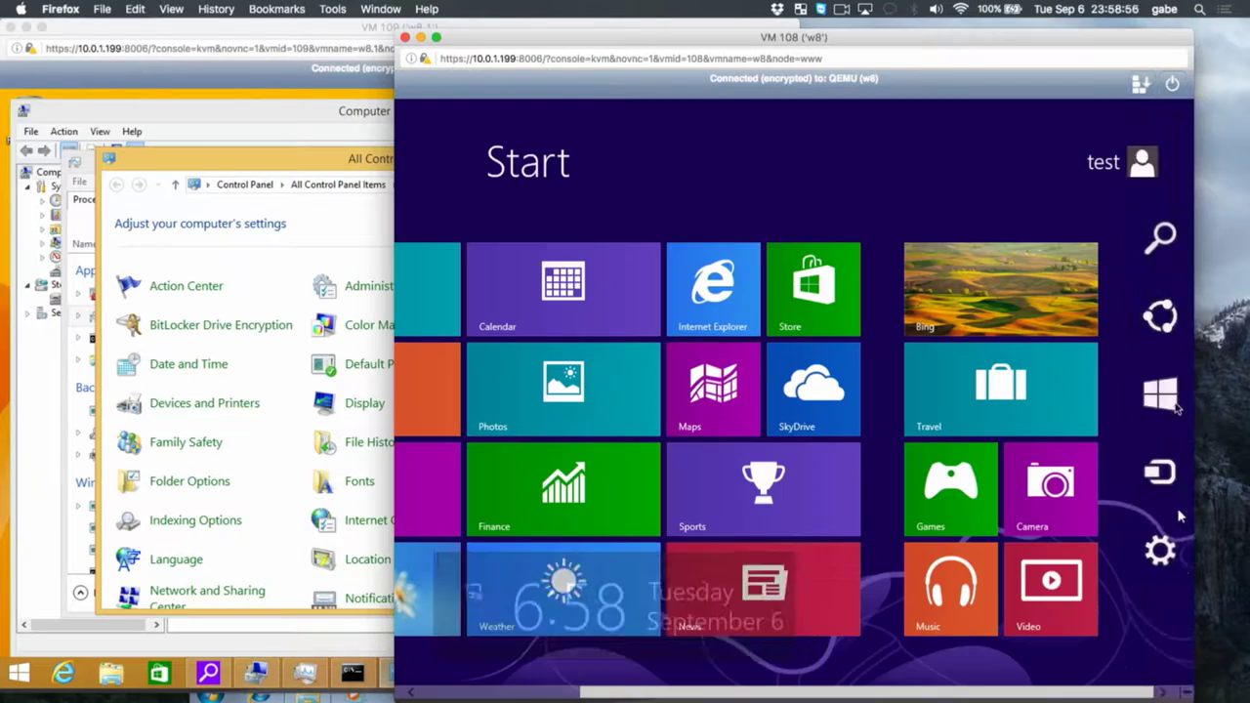
Search the Windows 8 apps for "contr" and open the Control Panel
mouse_move(1167, 242)
left_click(1161, 244)
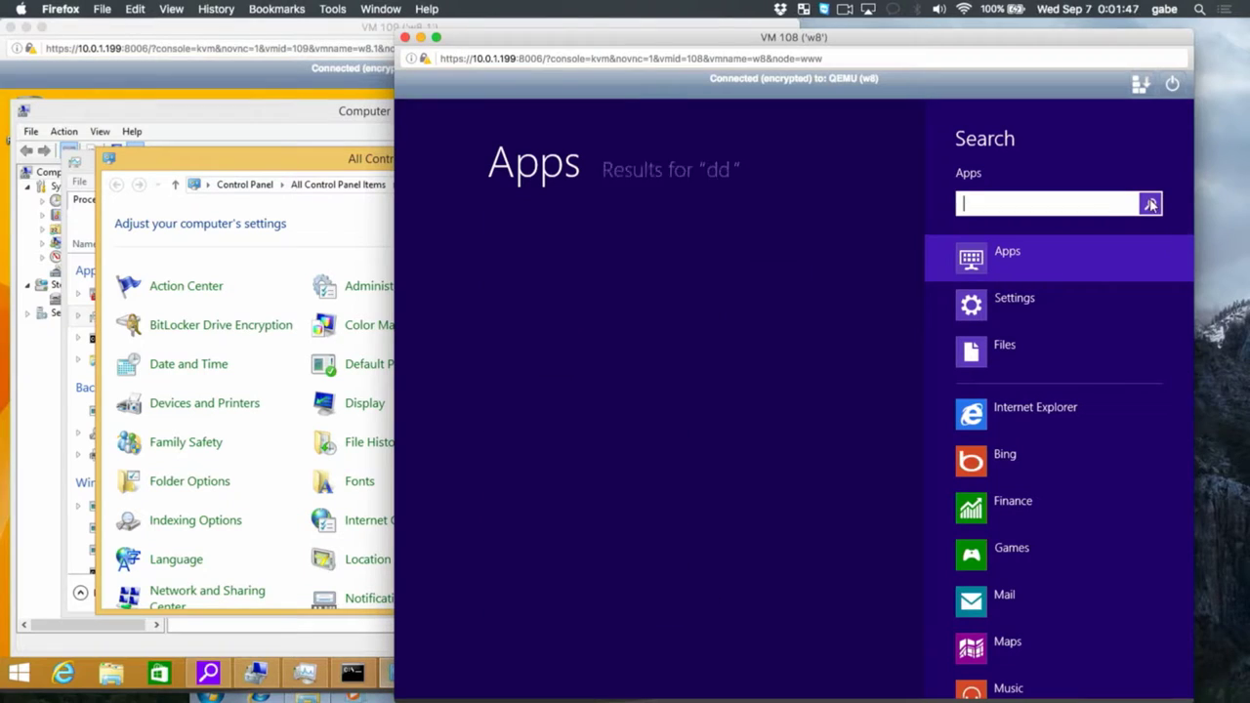
key("BackSpace")
key("BackSpace")
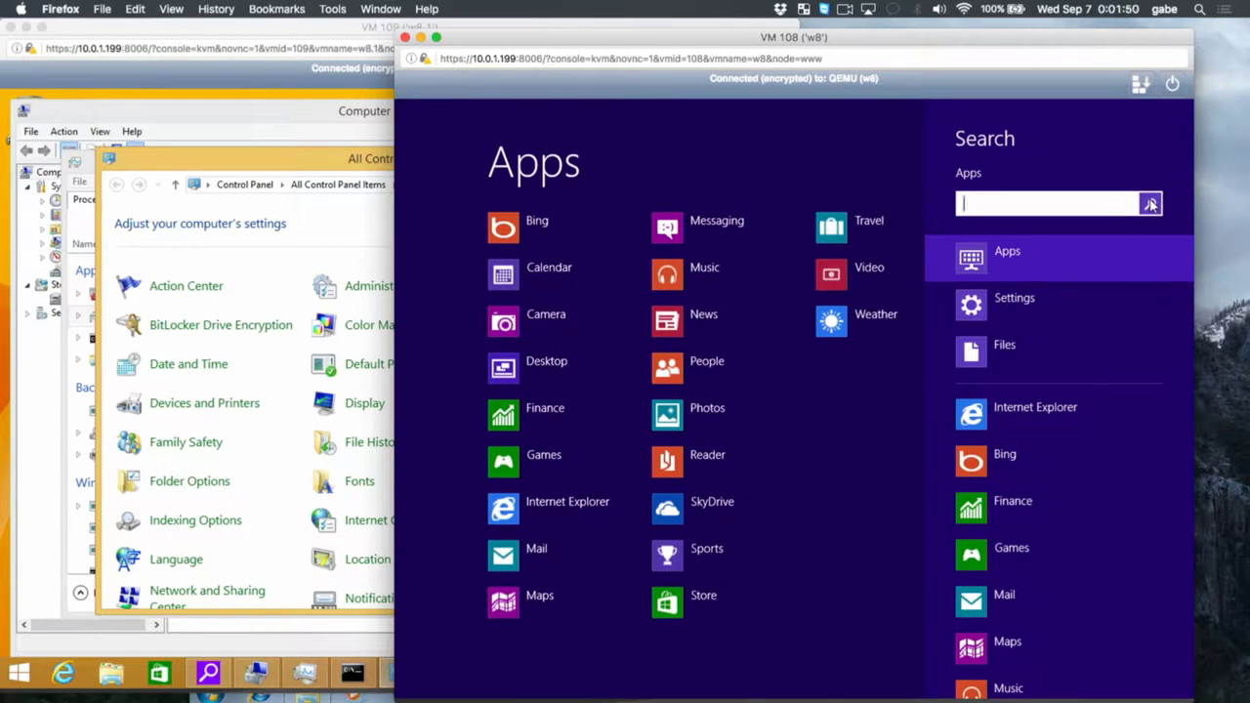
type("contr")
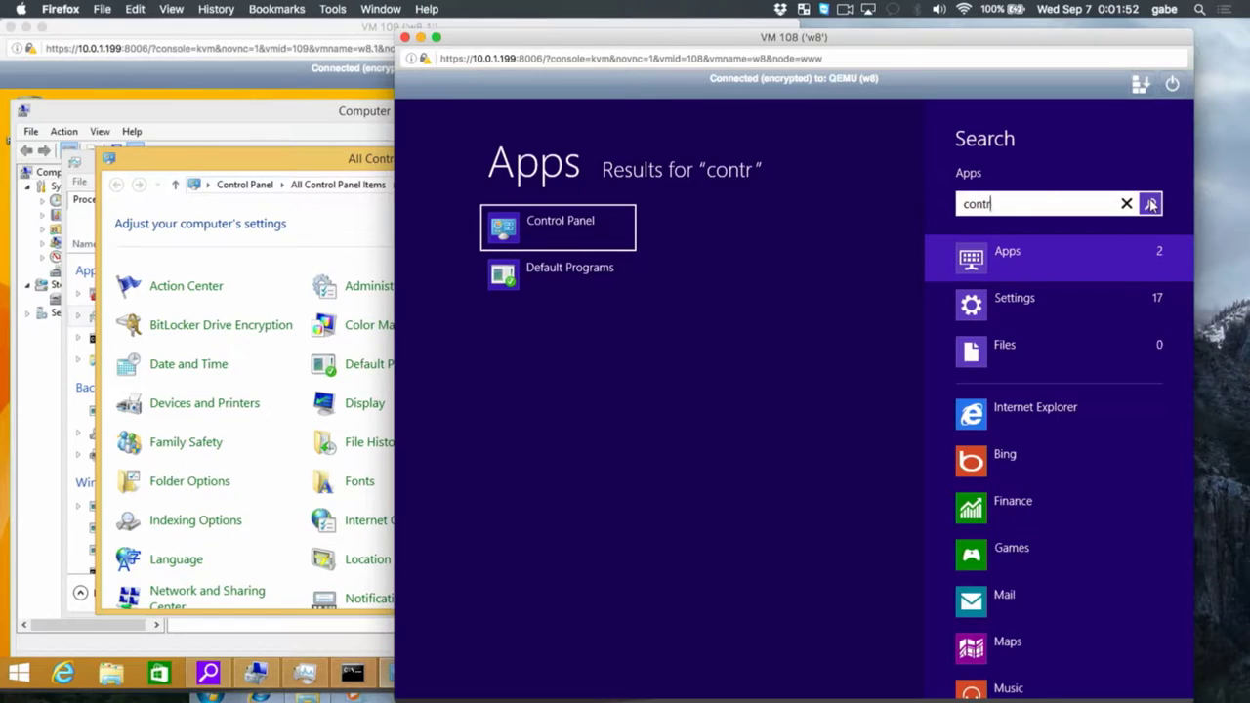
key("Return")
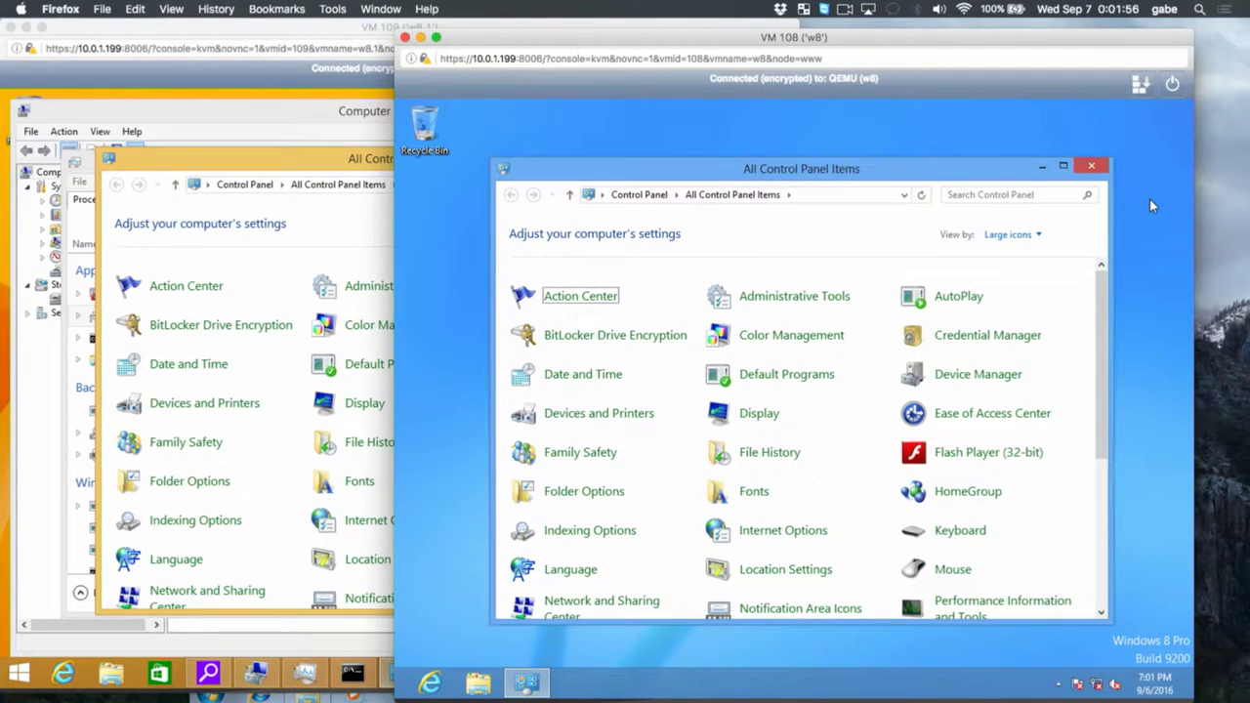
Browse the Control Panel items from Action Center down to Speech Recognition
key("Down")
key("Down")
key("Down")
key("Down")
key("Down")
key("Right")
key("Right")
key("Down")
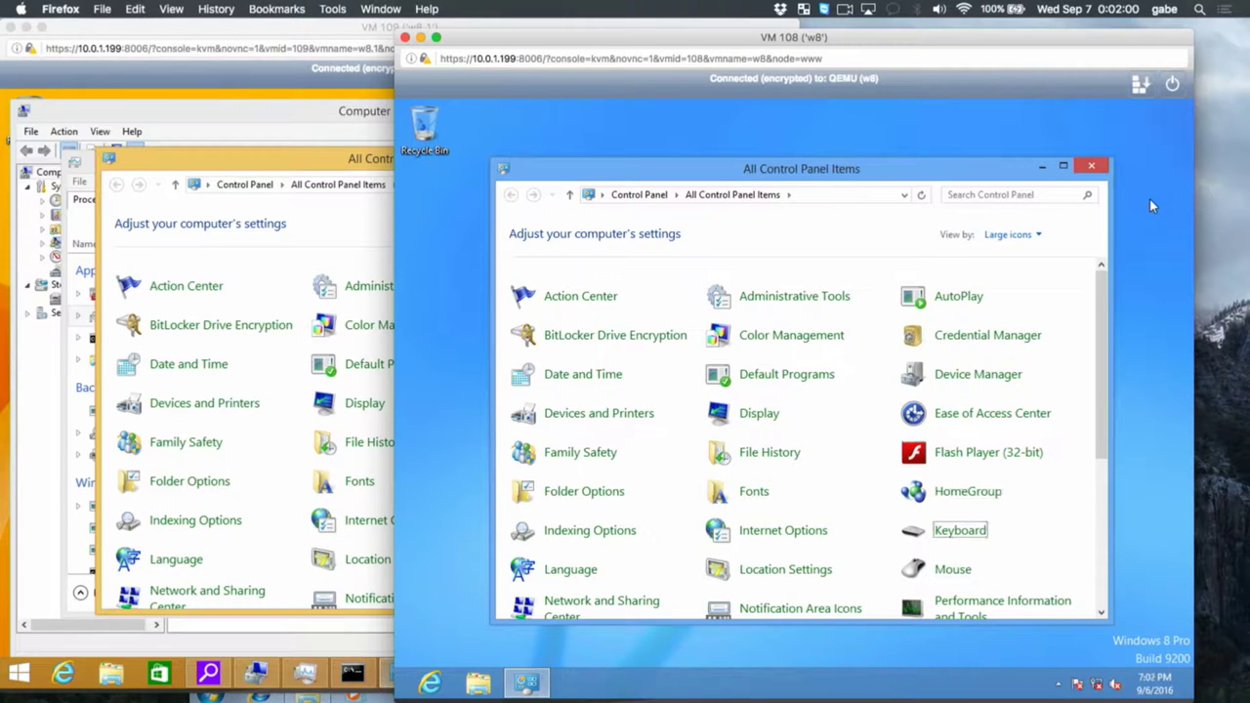
key("Down")
key("Down")
key("Down")
key("Down")
key("Up")
key("Down")
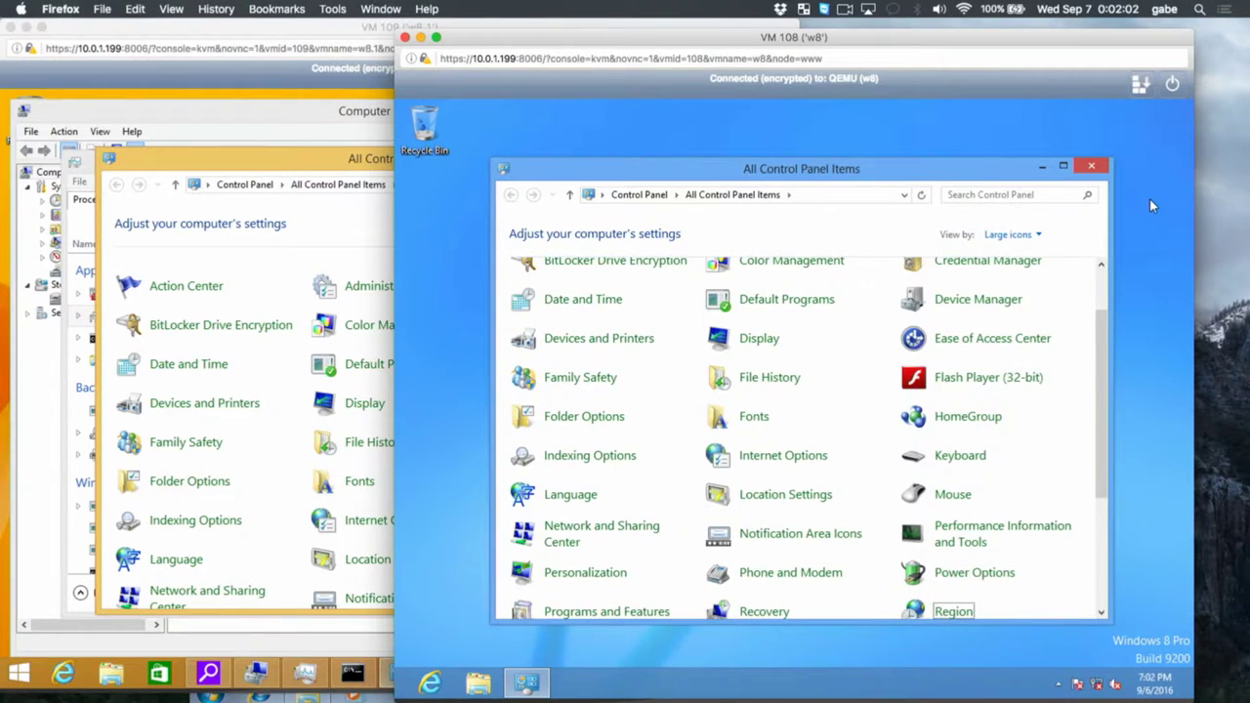
key("Down")
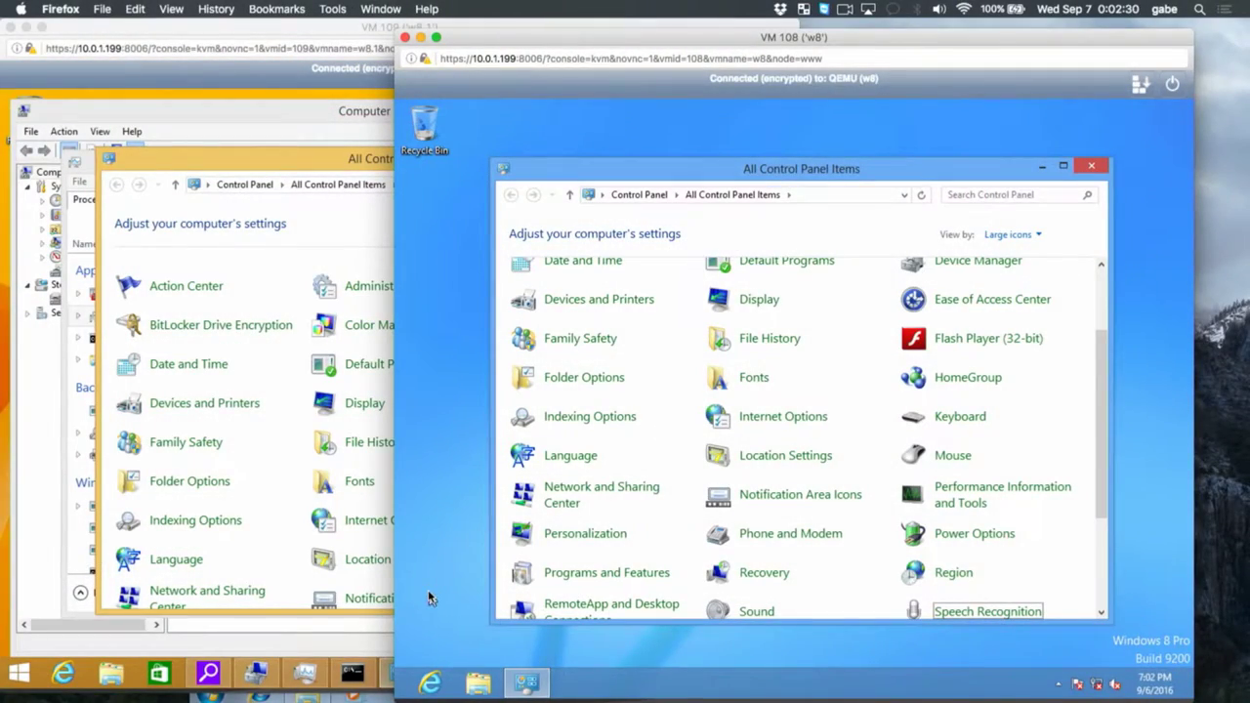
Switch to the Windows 7 virtual machine and close its Control Panel window
key("ctrl+Up")
key("ctrl+Up")
key("ctrl+Up")
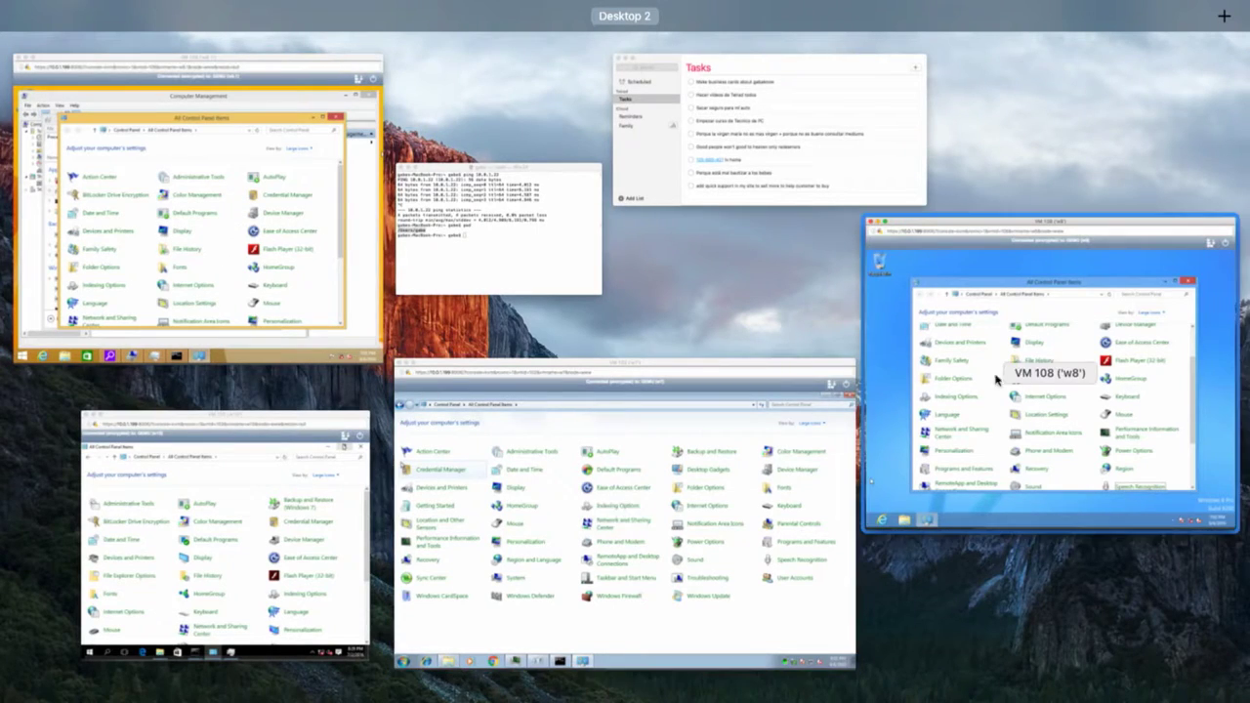
left_click(595, 525)
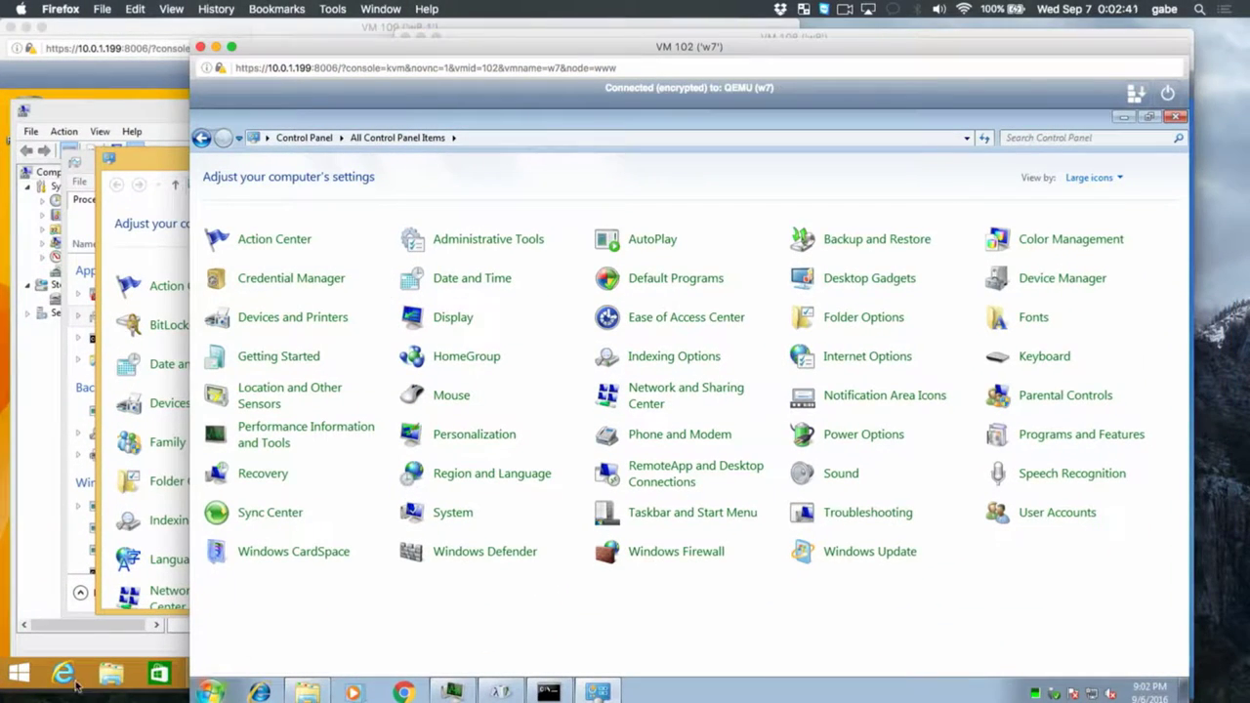
left_click(1176, 117)
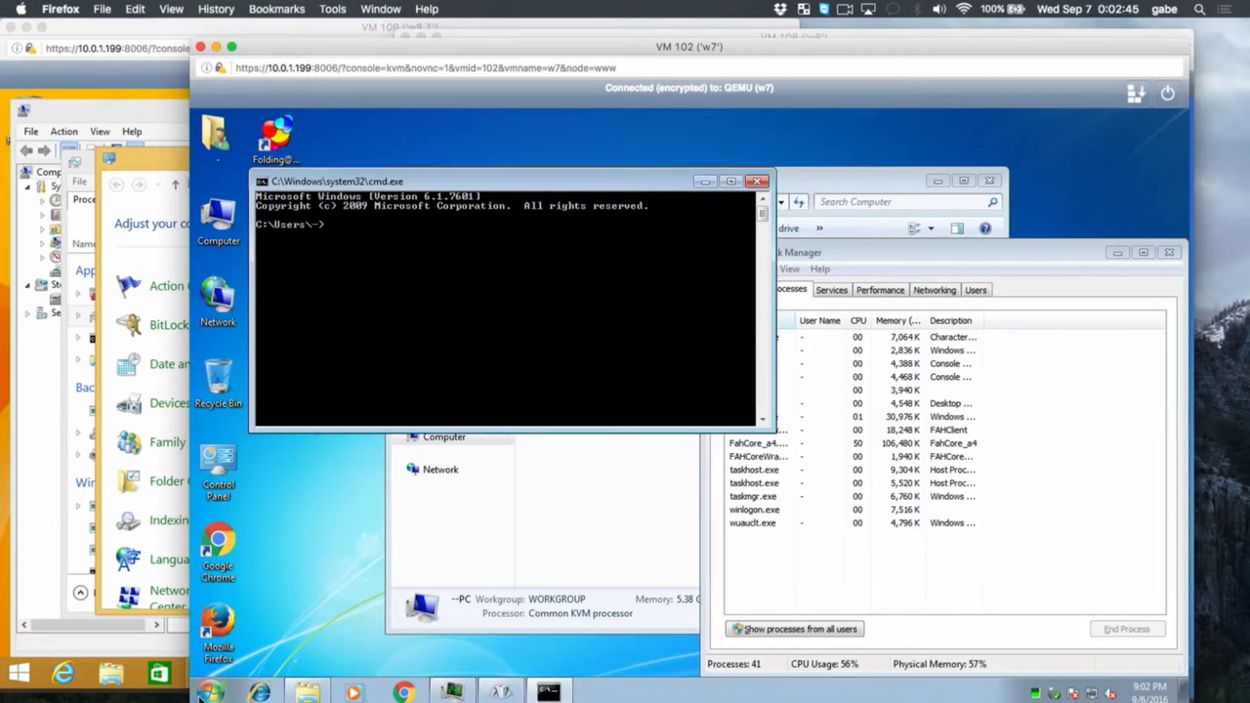
Look through the System Tools programs under Accessories and open Character Map
left_click(211, 689)
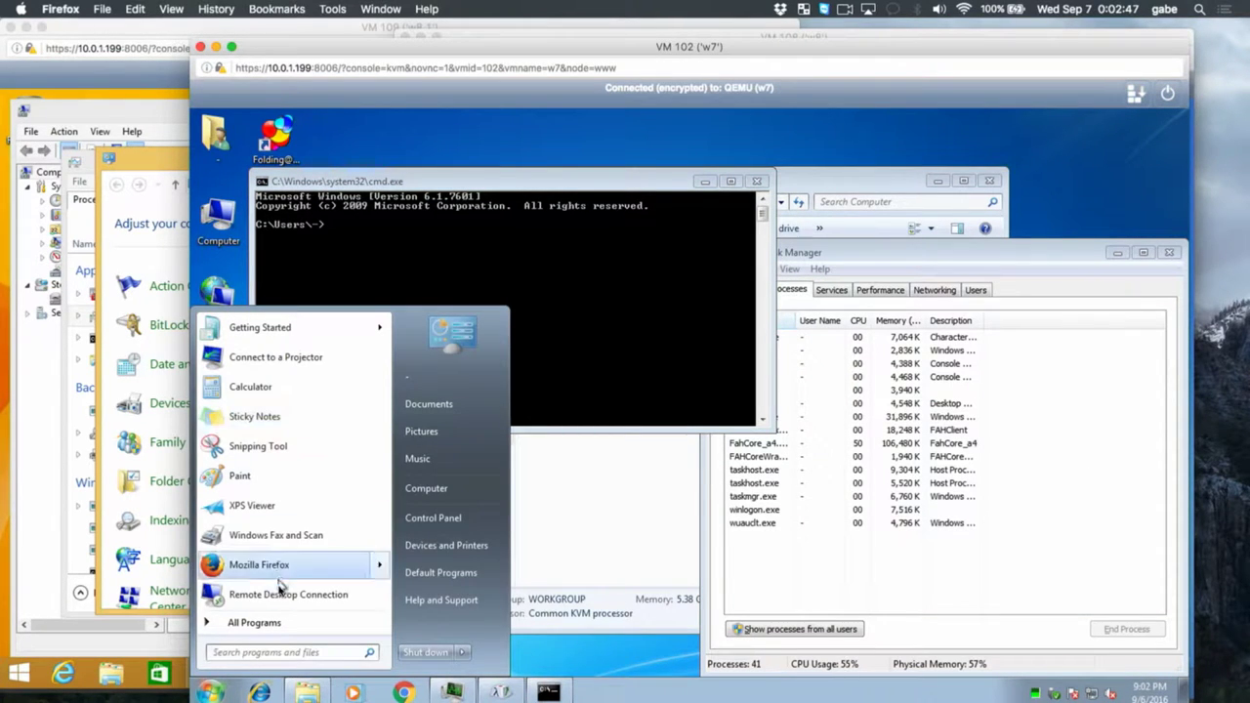
left_click(278, 622)
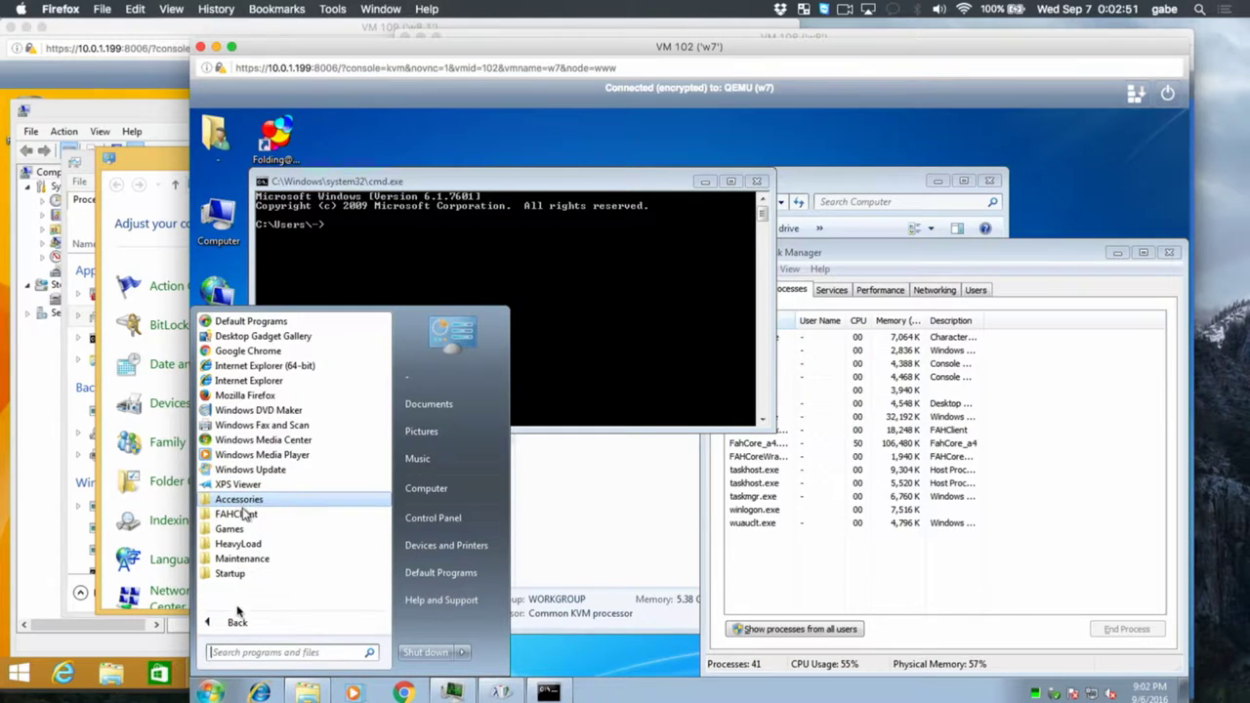
left_click(243, 624)
left_click(245, 624)
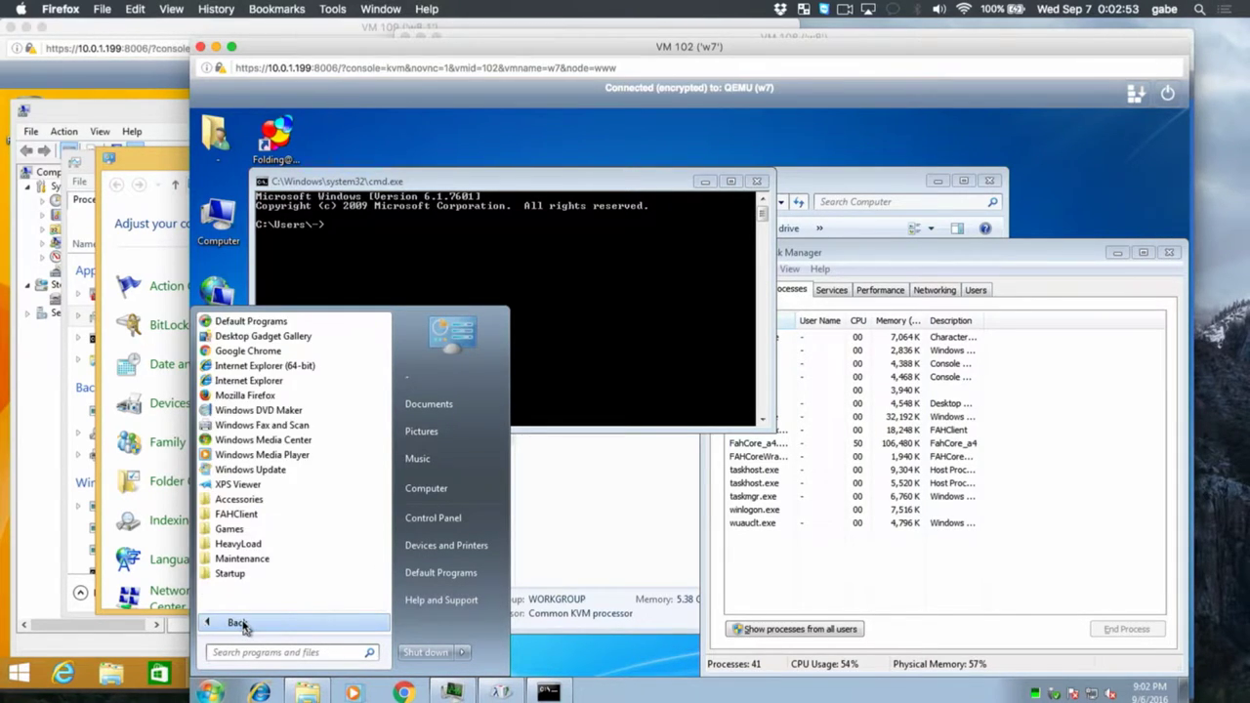
left_click(240, 501)
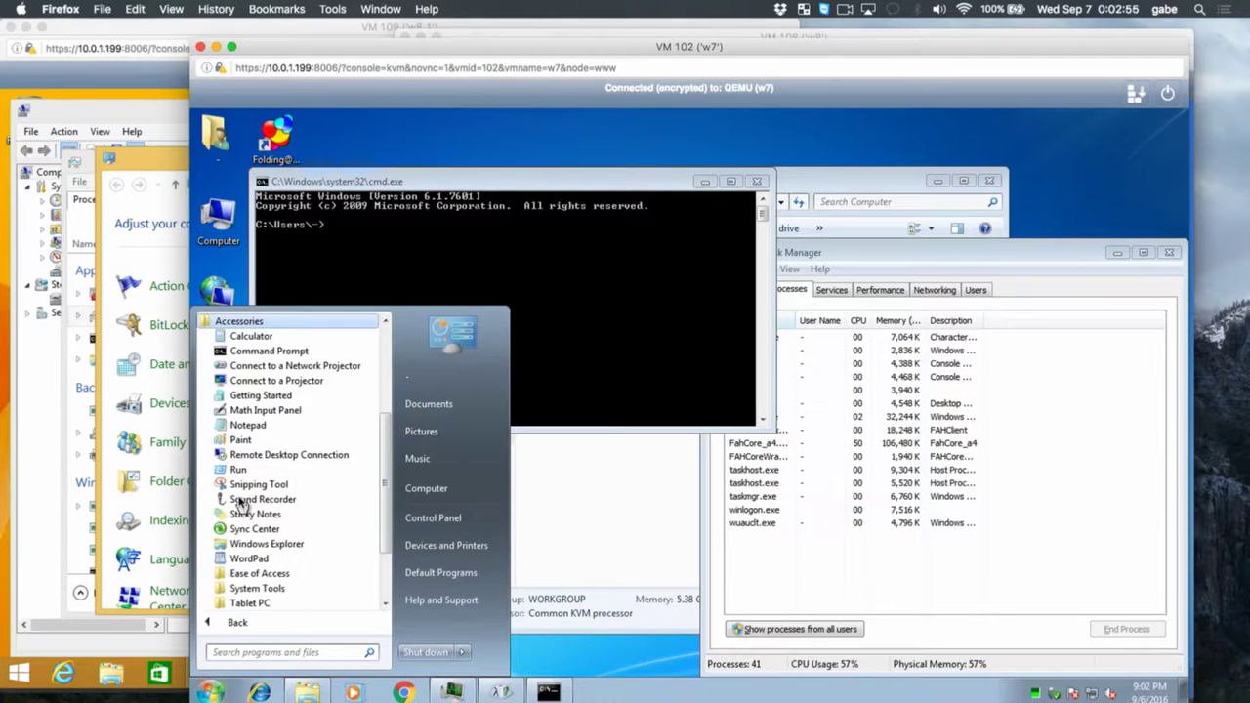
left_click(270, 591)
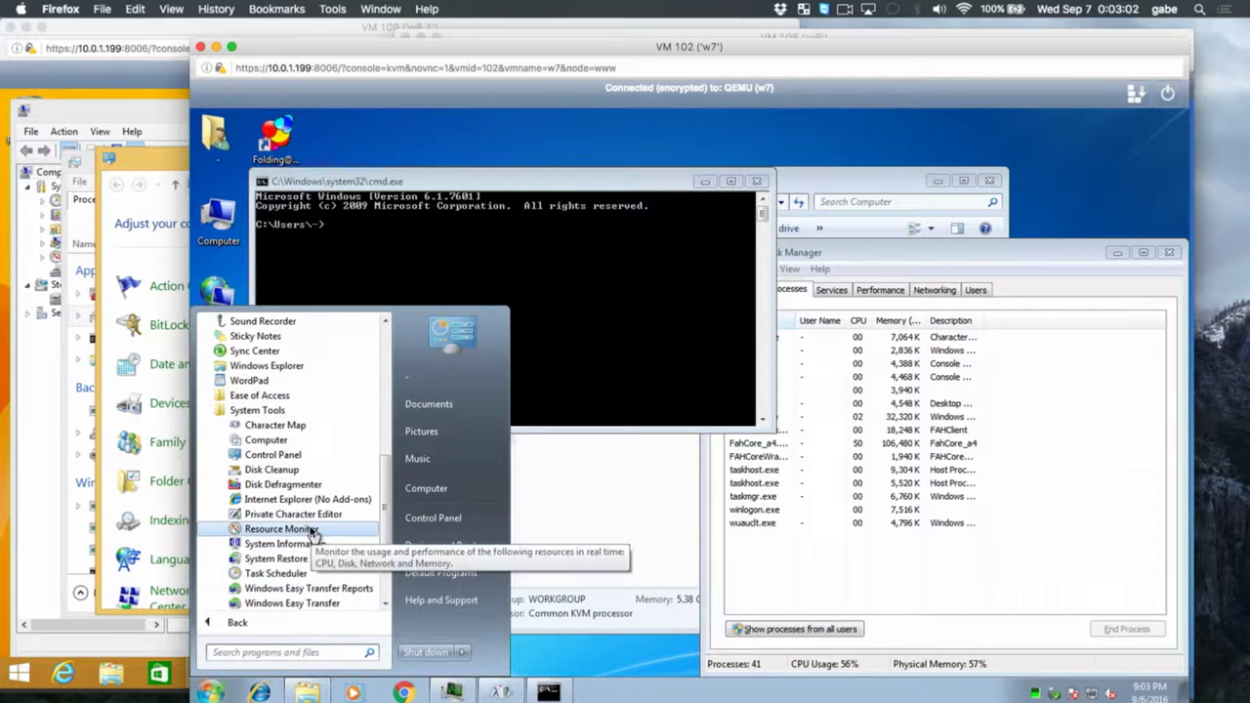
scroll(312, 530, "down", 2)
scroll(307, 470, "up", 3)
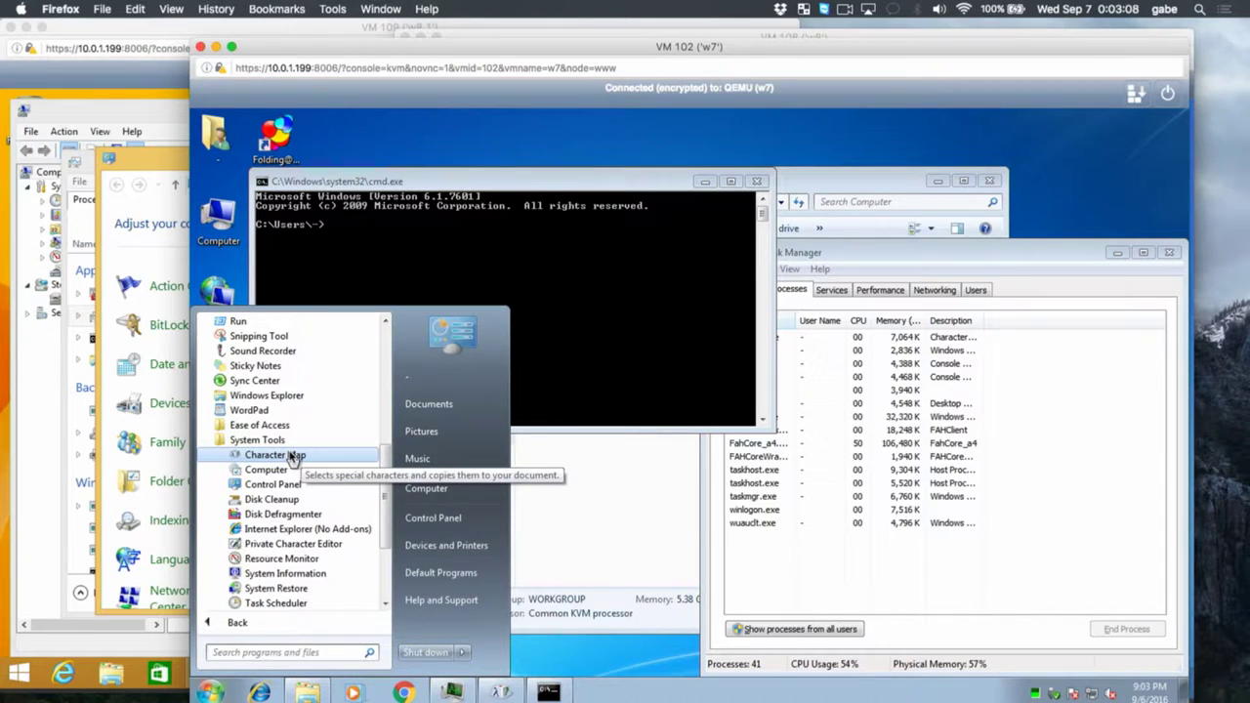
left_click(293, 455)
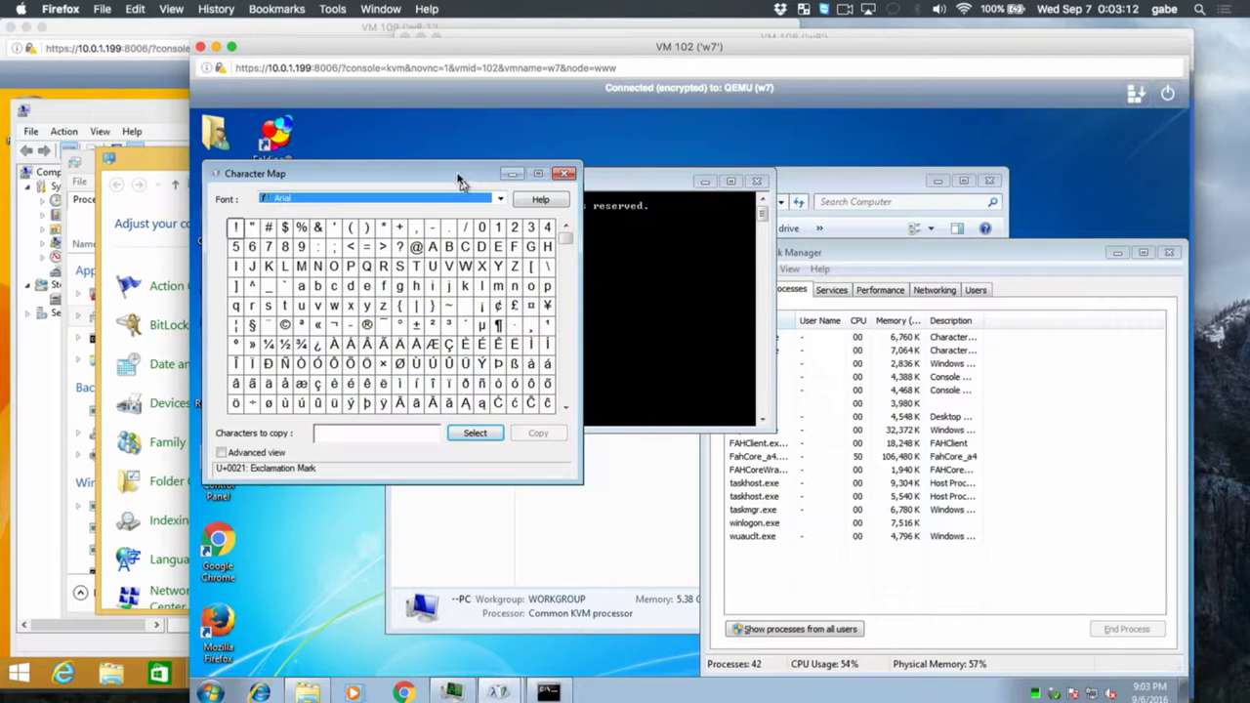
Move Character Map clear of the Command Prompt, and copy the letter x from it into the prompt
left_click_drag(457, 174, 997, 173)
left_click_drag(865, 247, 871, 316)
left_click(984, 434)
left_click(1051, 435)
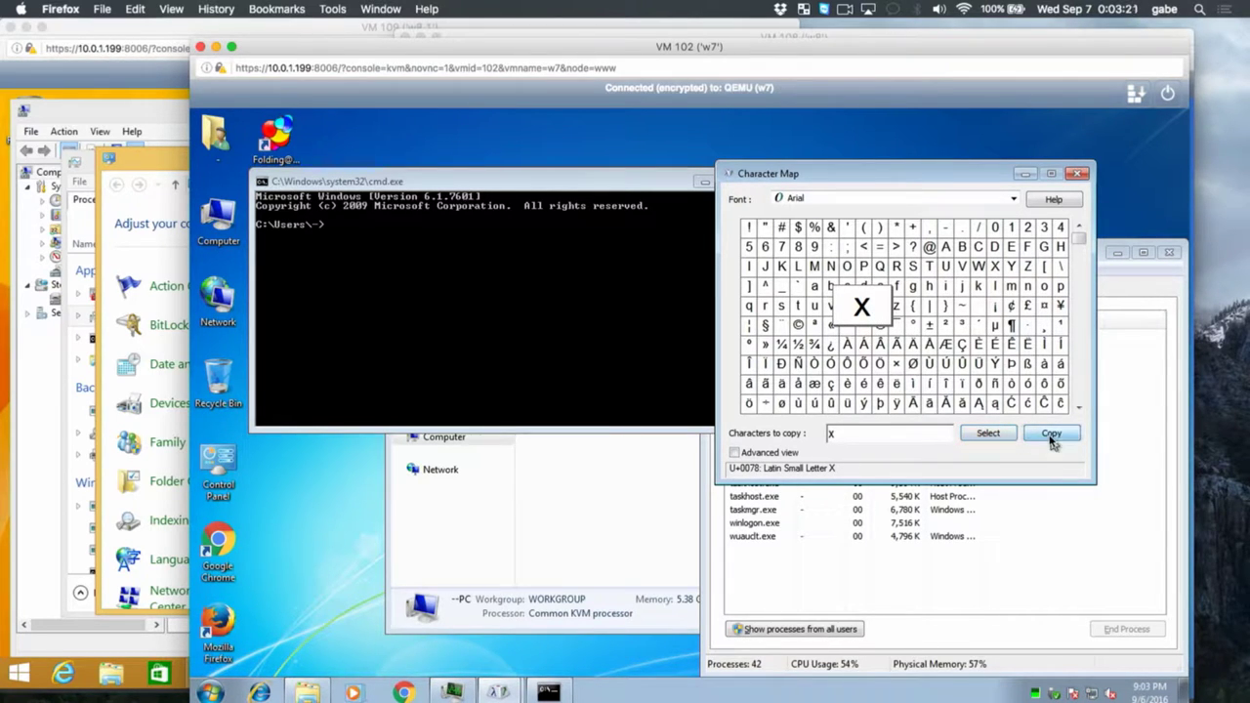
right_click(621, 333)
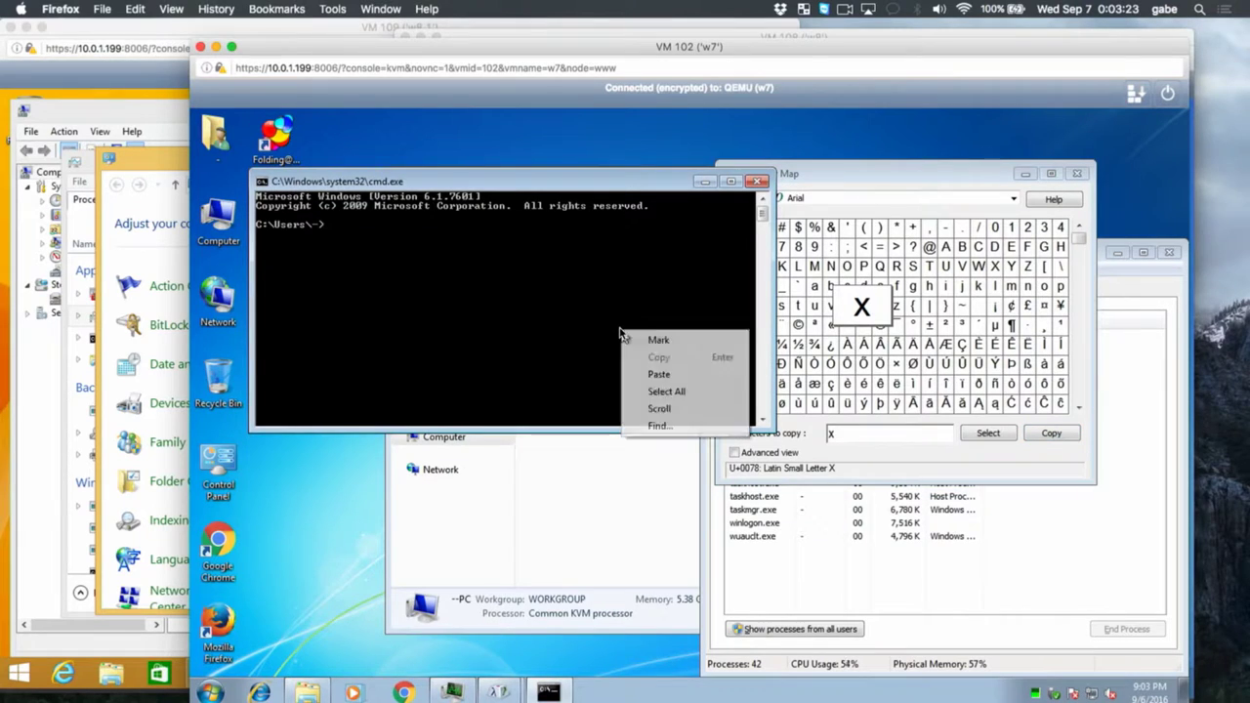
left_click(651, 375)
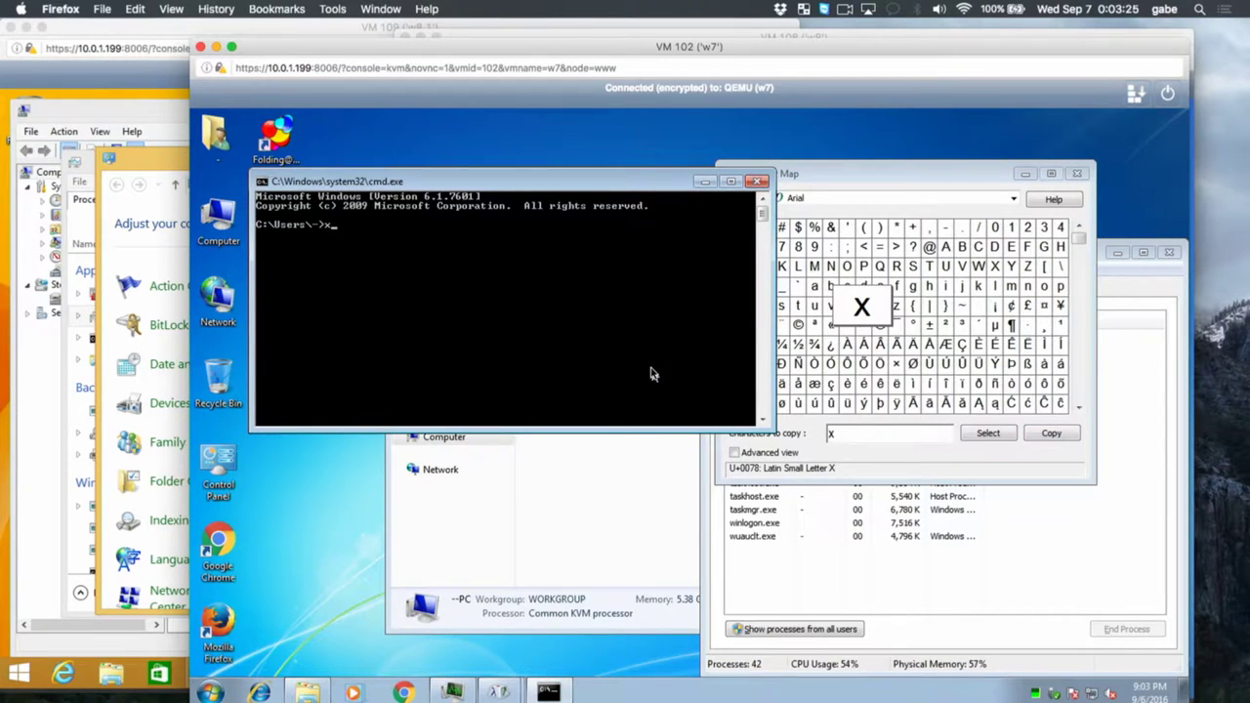
Expand System Tools under Accessories in Windows 7 again and look through its programs down to Windows Easy Transfer
left_click(213, 692)
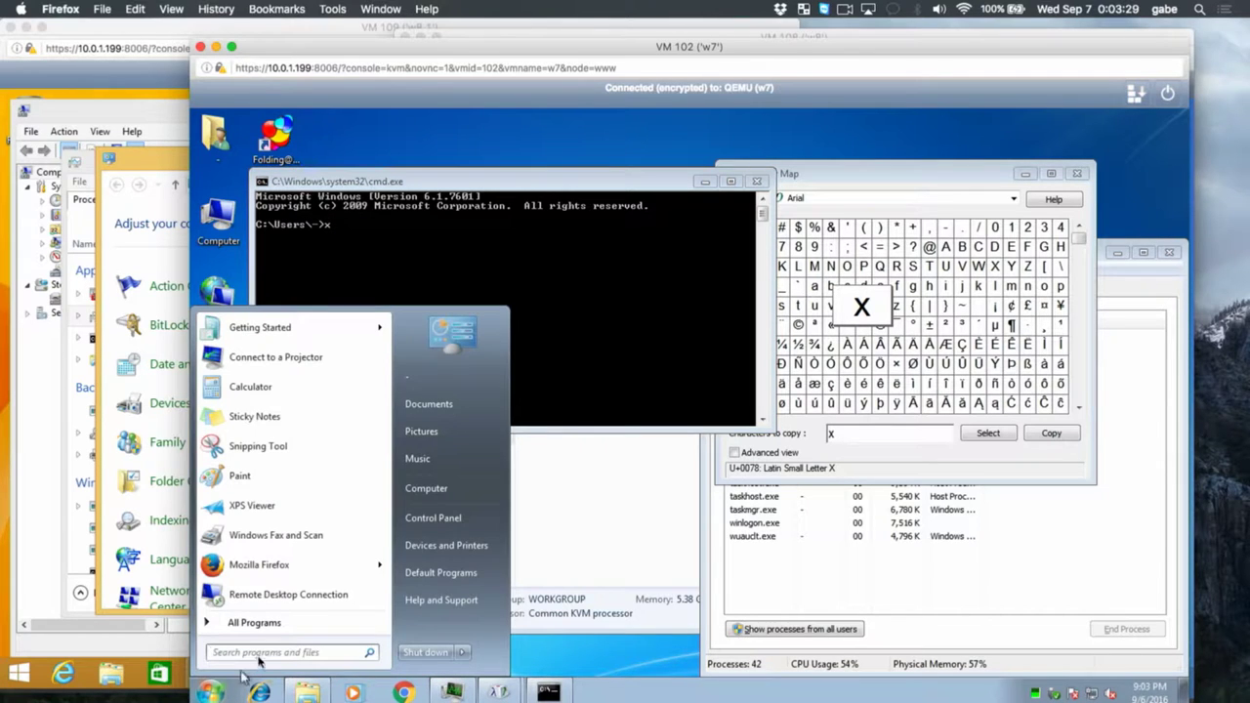
left_click(281, 626)
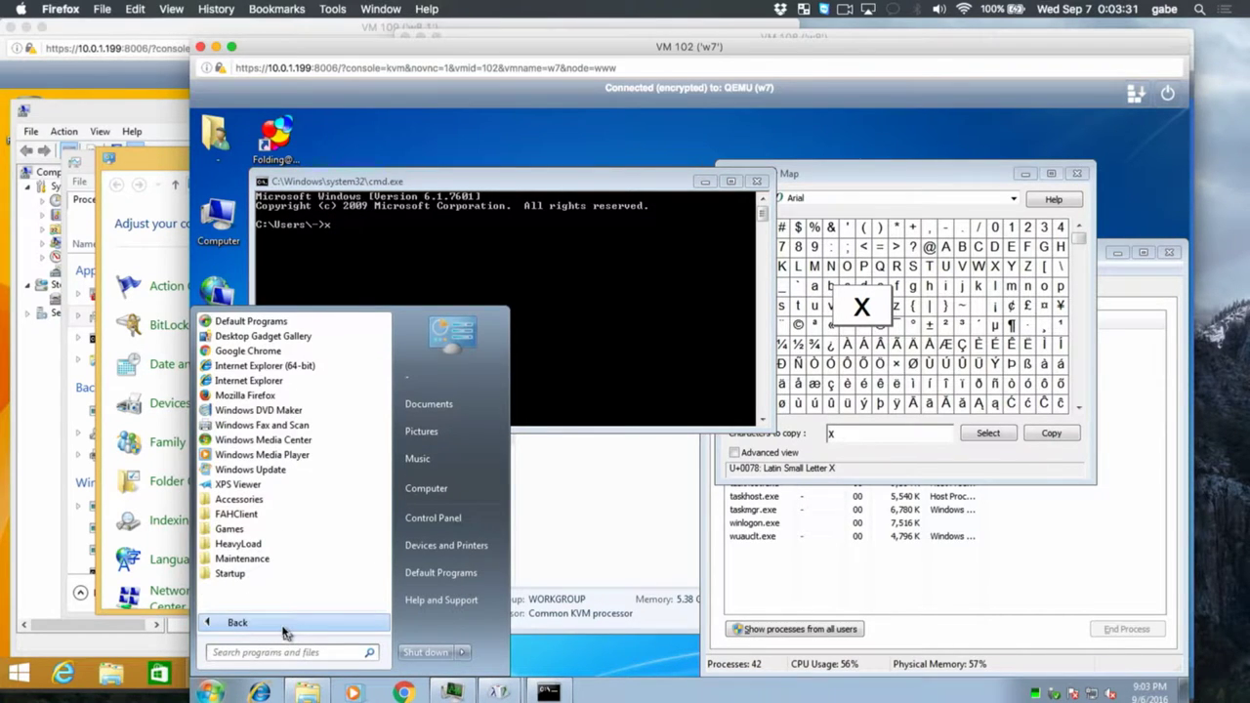
left_click(280, 500)
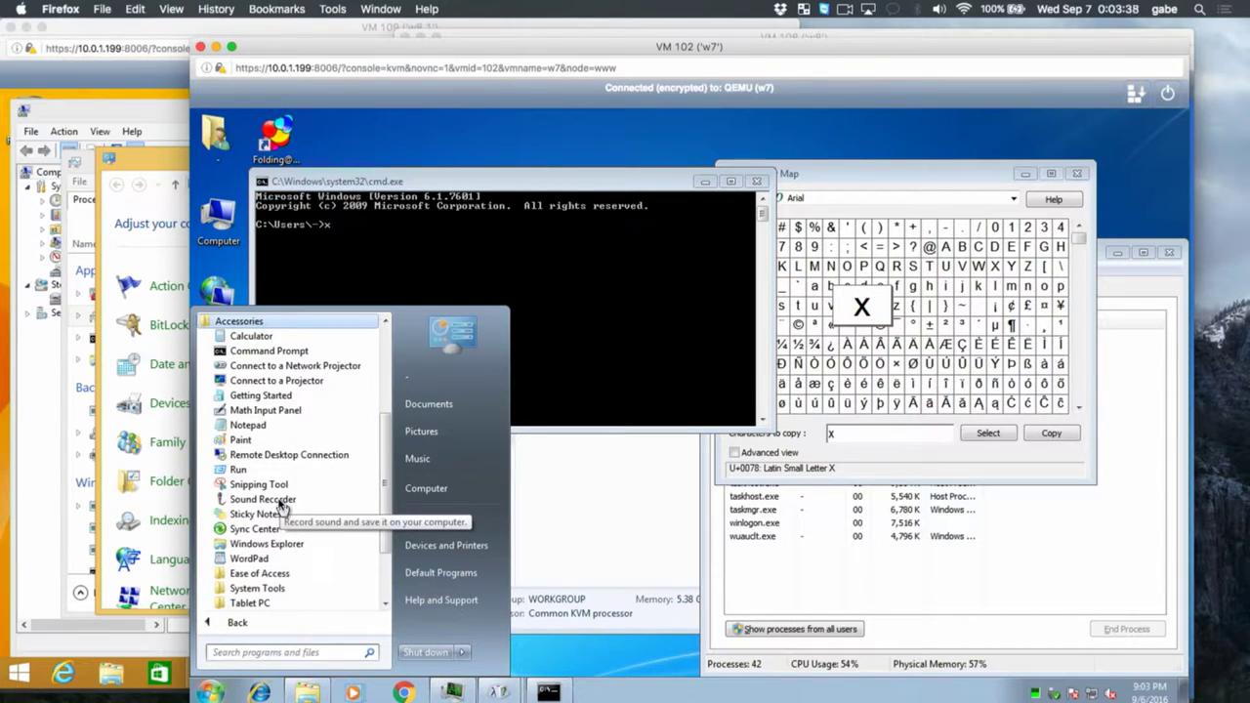
scroll(270, 571, "down", 2)
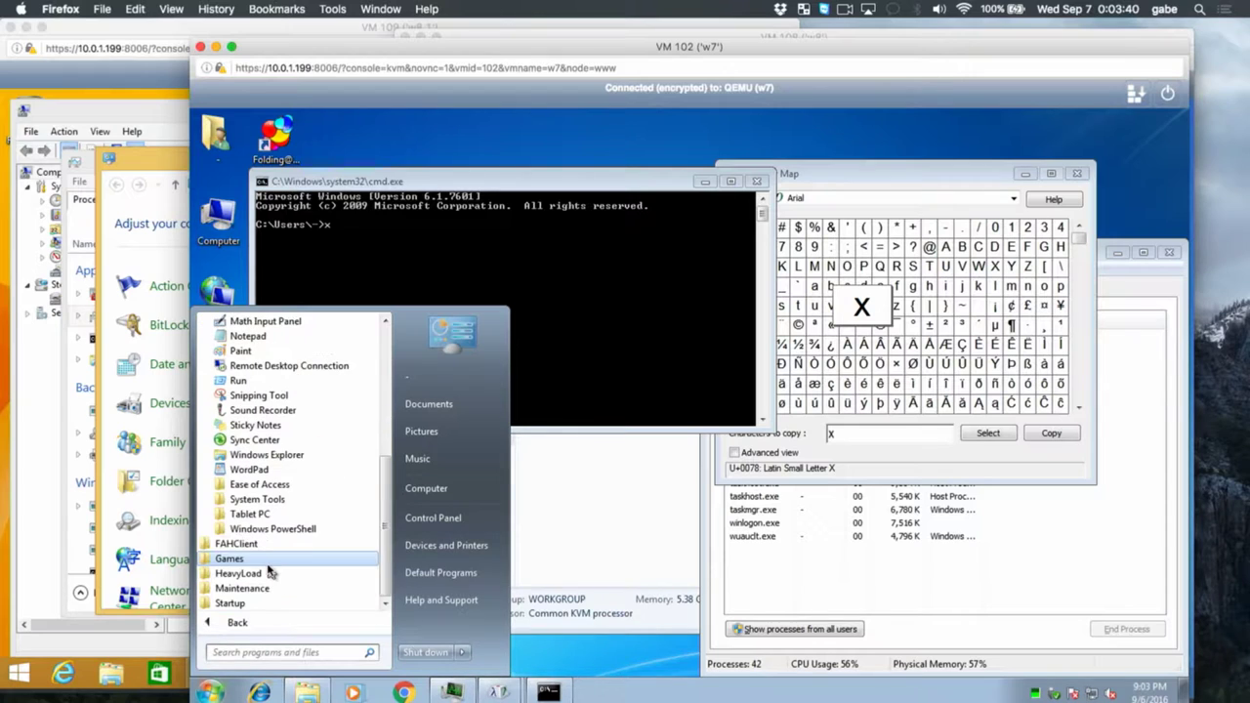
left_click(271, 500)
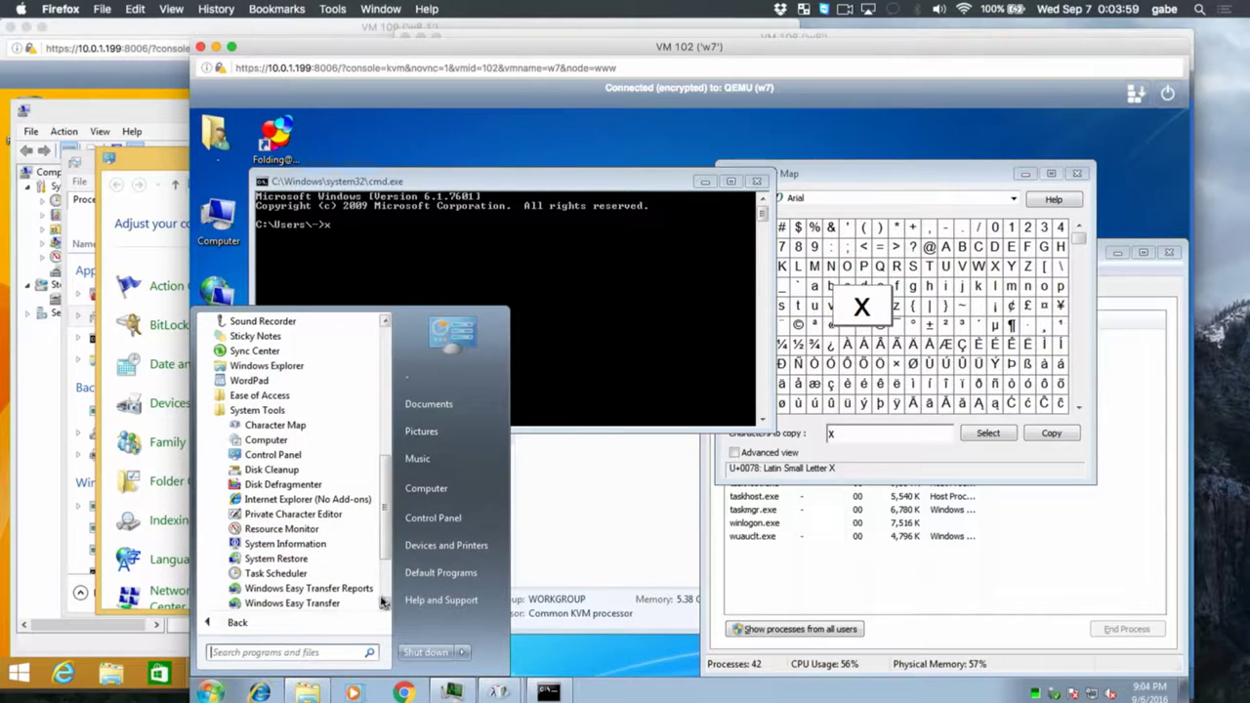
scroll(386, 609, "down", 2)
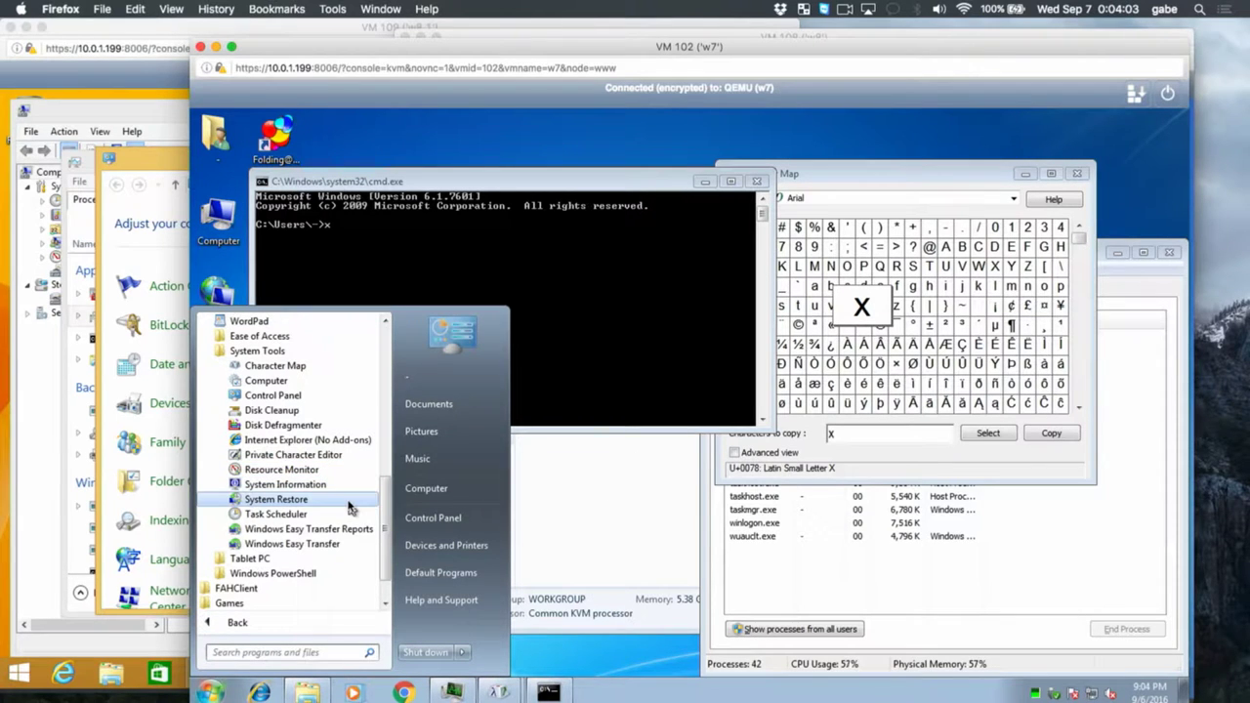
In the Windows 8.1 virtual machine, close Control Panel and open Administrative Tools through a search for "administ"
left_click(149, 405)
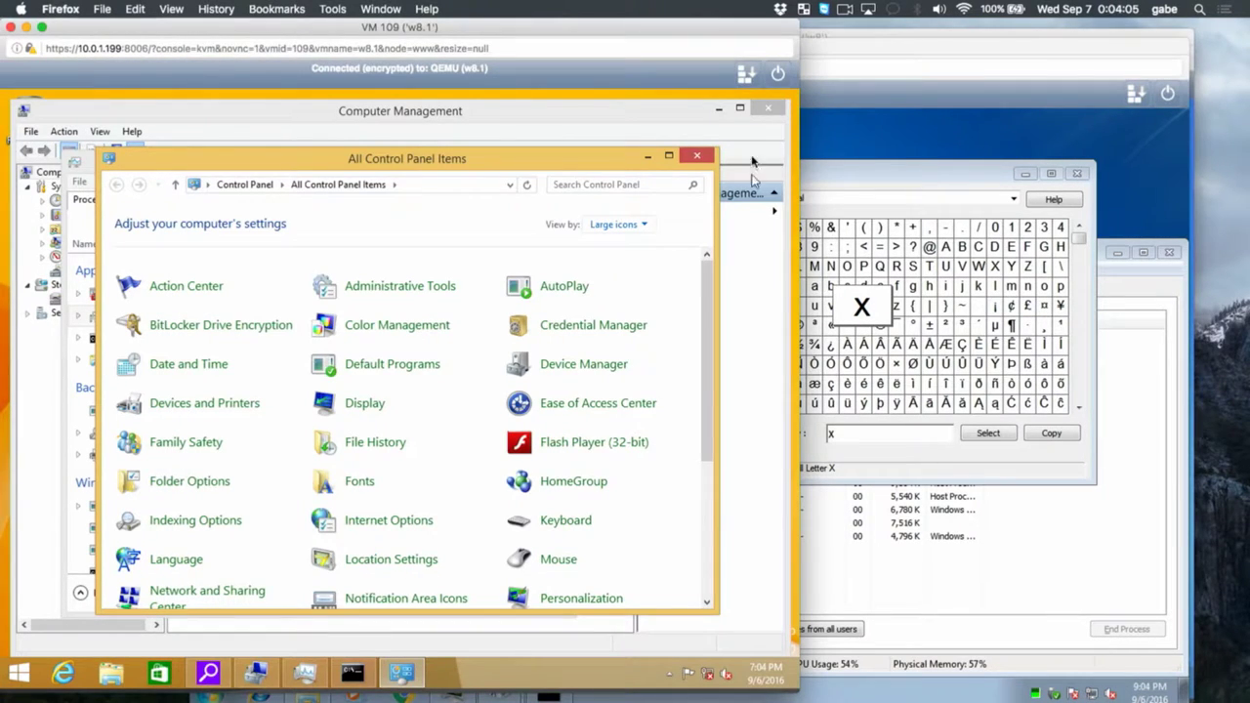
left_click(698, 156)
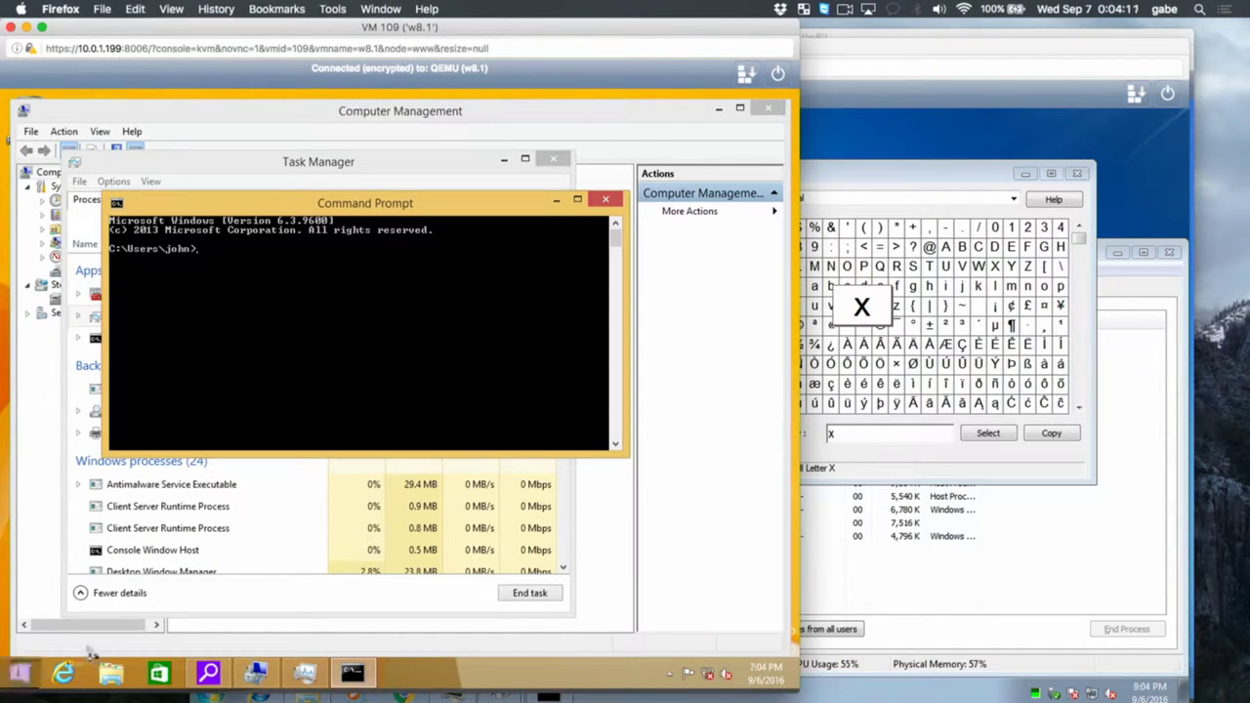
left_click(18, 675)
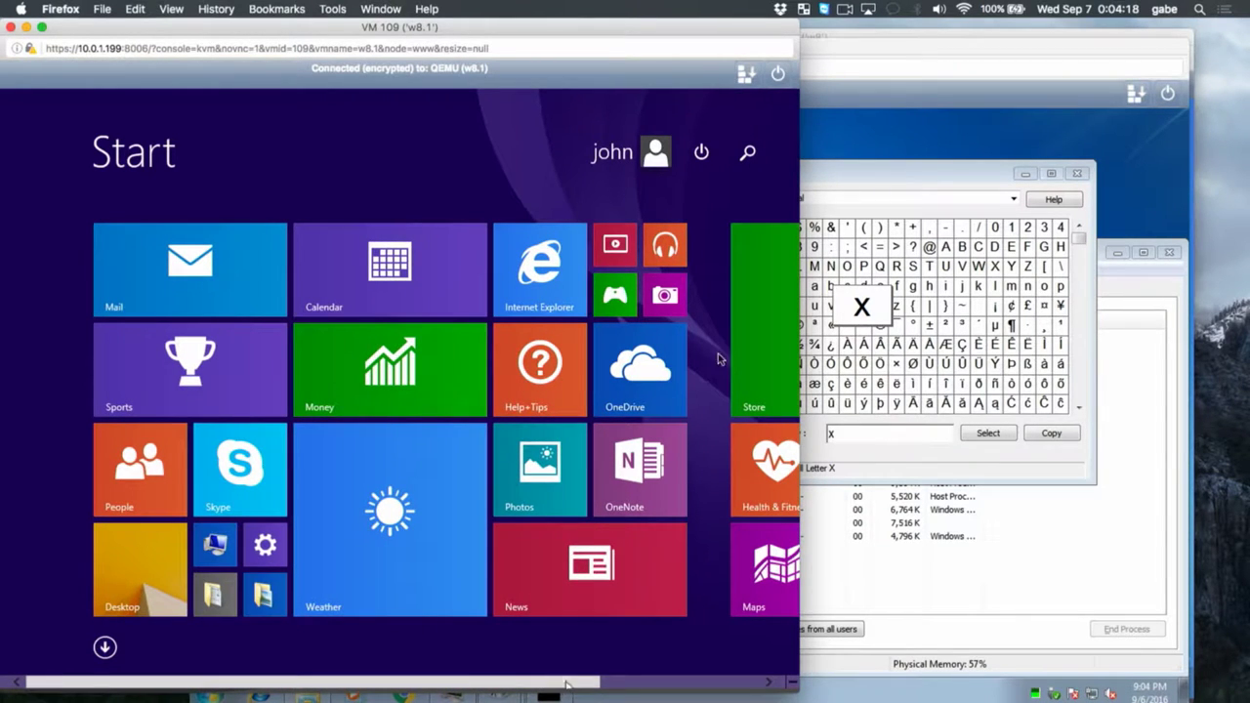
left_click(748, 152)
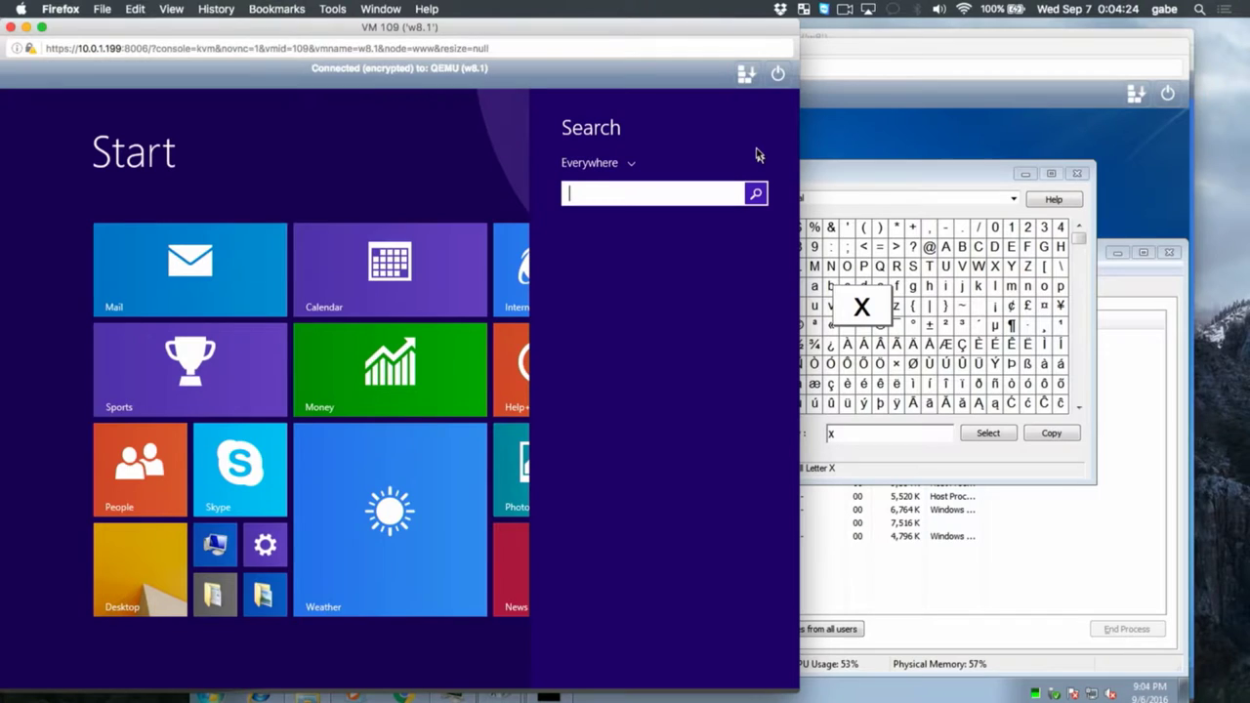
type("administ")
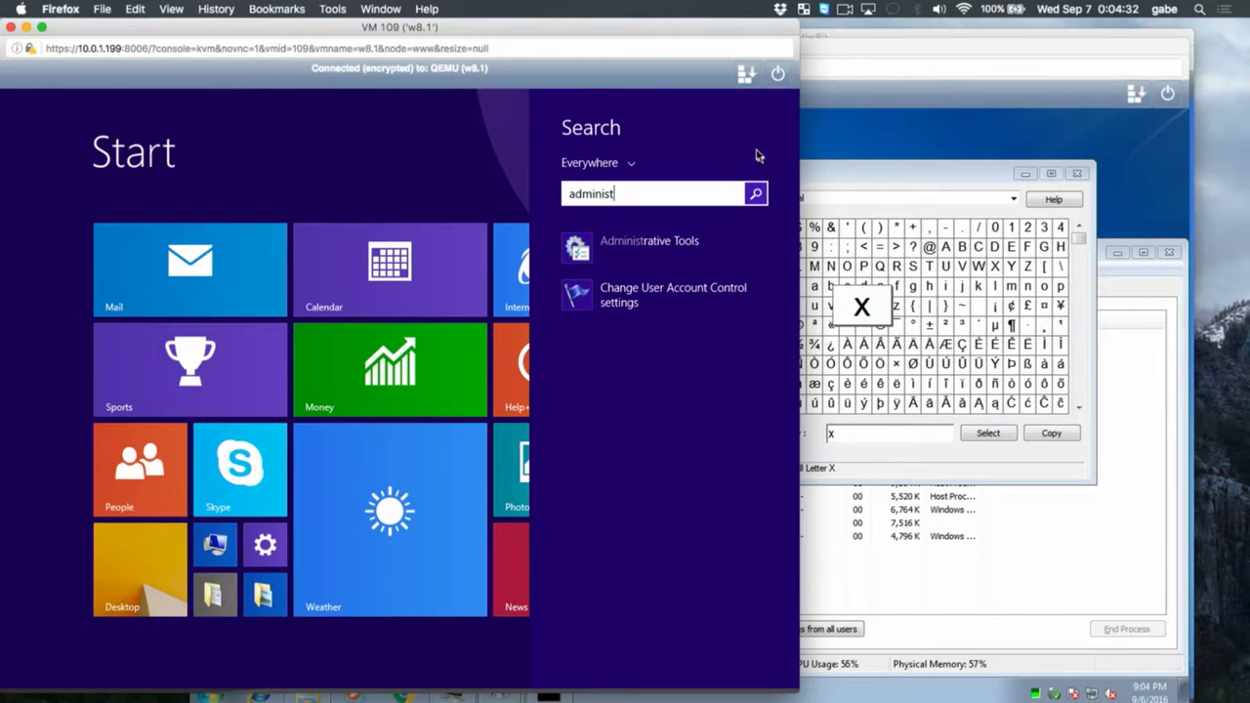
left_click(639, 252)
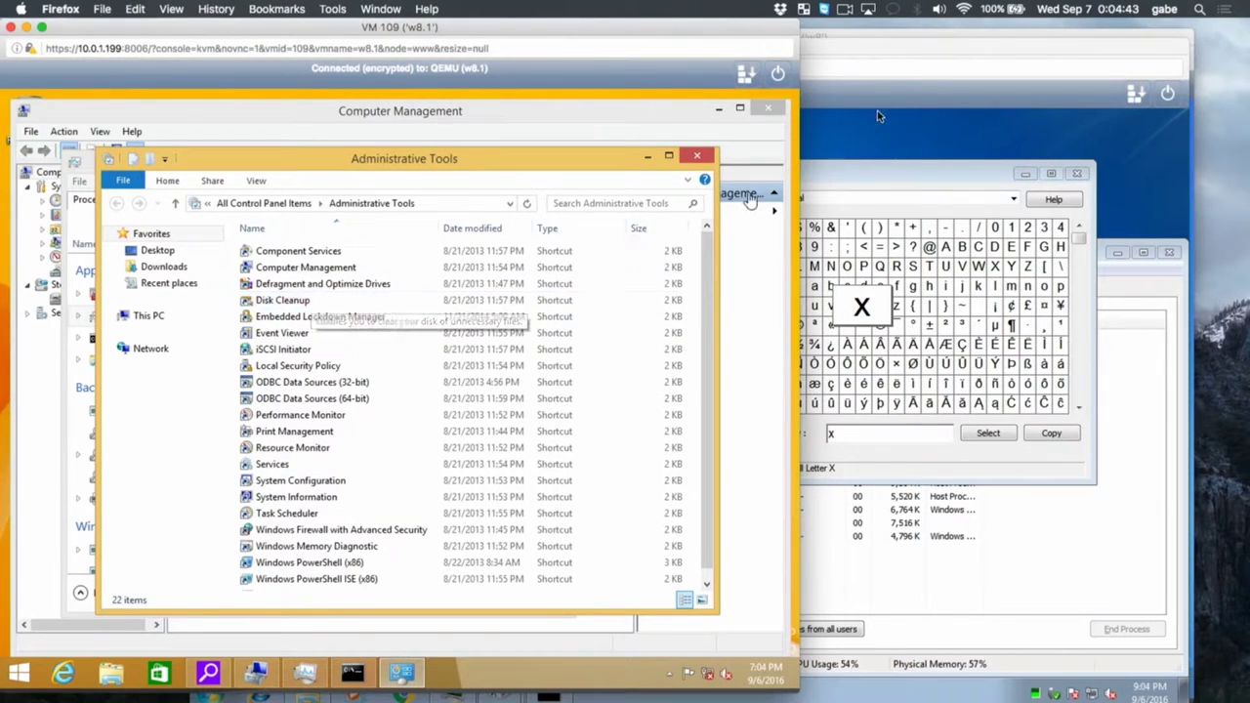
Move the Windows 7 virtual machine beside the Windows 8.1 Administrative Tools list, and briefly bring the Windows 8 virtual machine forward
left_click(872, 49)
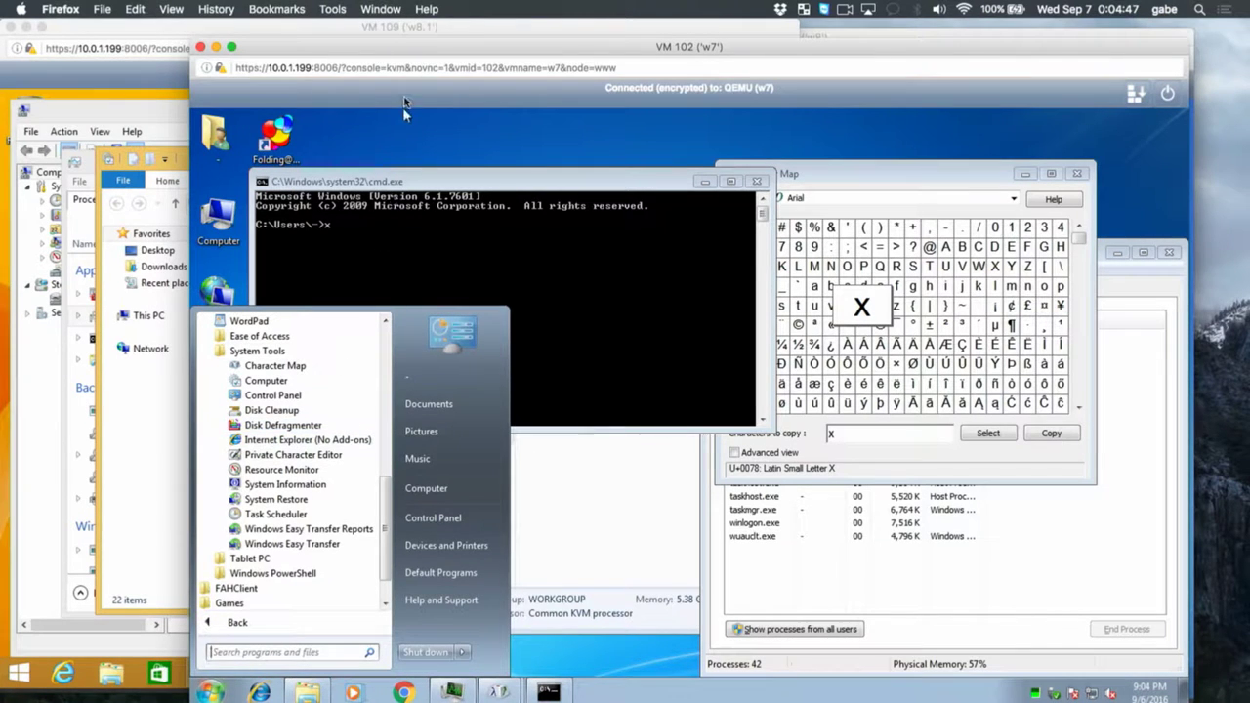
left_click_drag(444, 49, 852, 44)
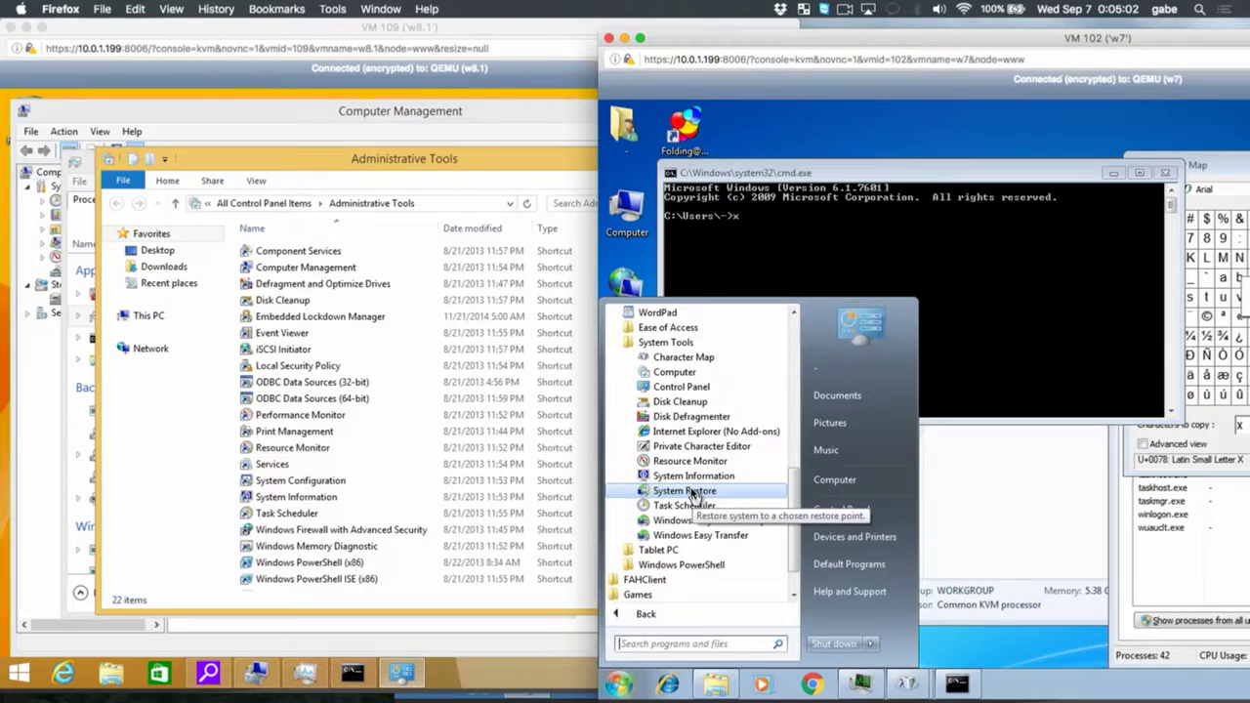
key("ctrl+Up")
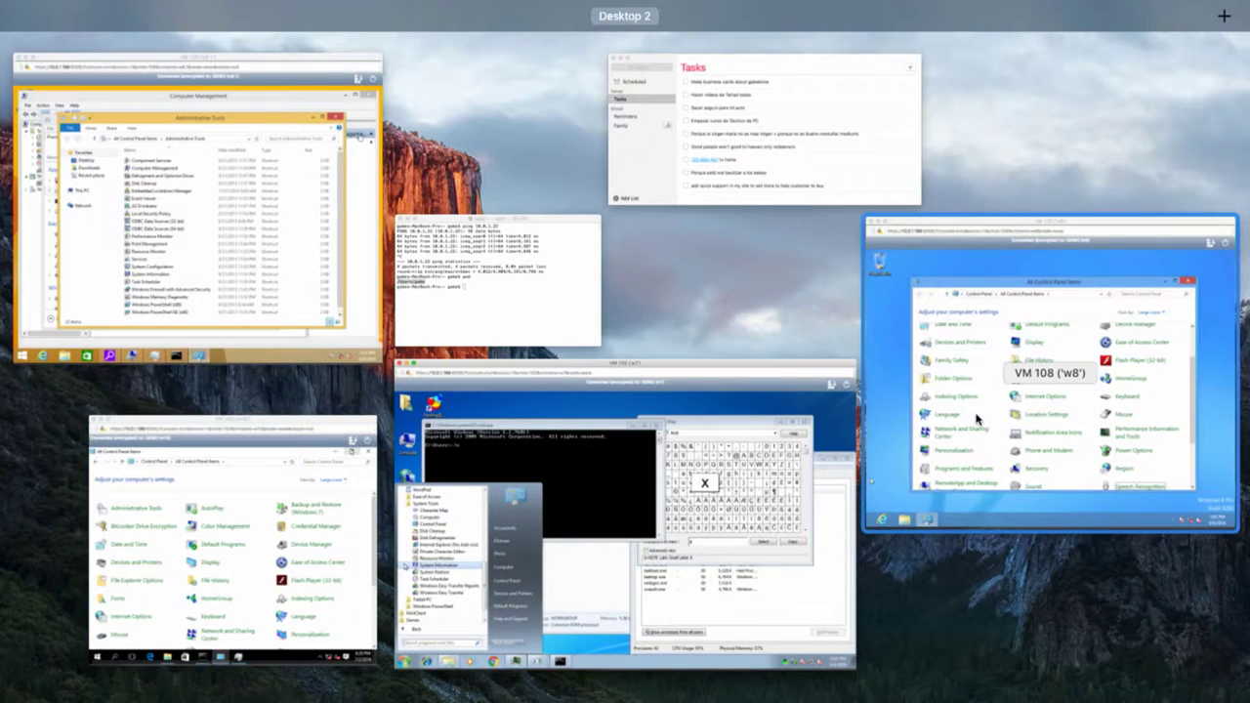
left_click(1106, 341)
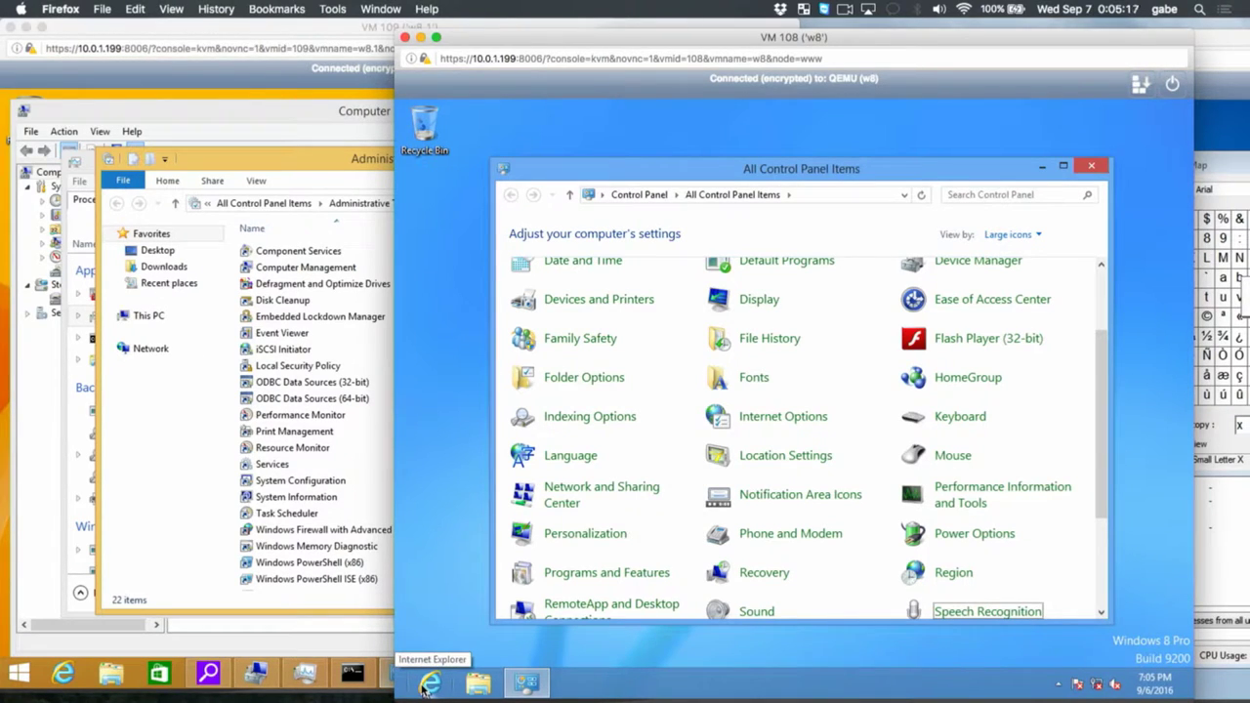
left_click(202, 418)
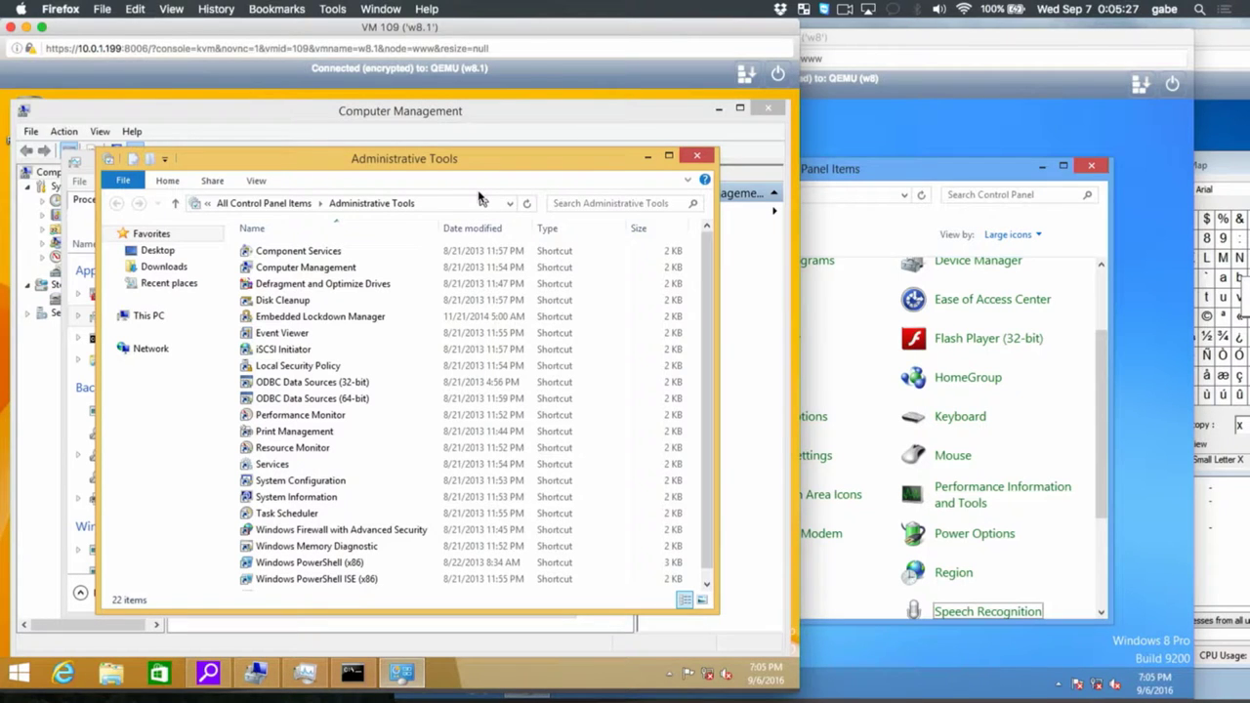
Switch to the Windows 10 virtual machine and open Administrative Tools through a search for "administra"
key("ctrl+Up")
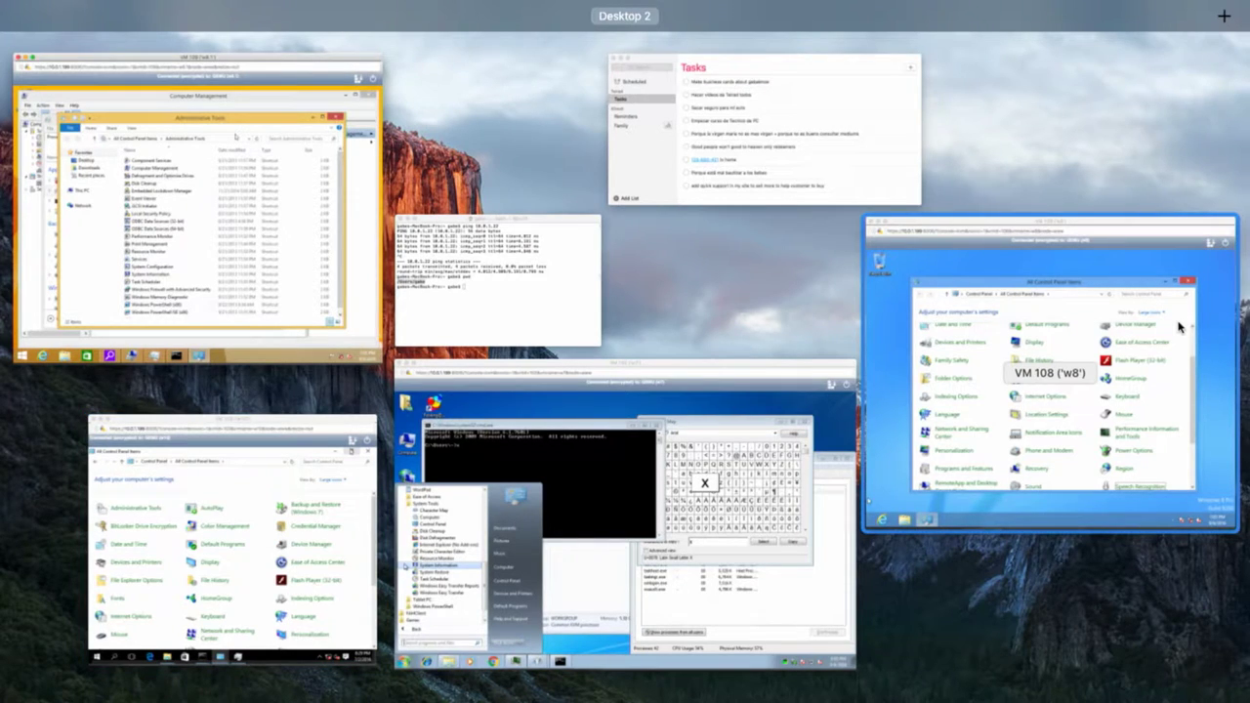
left_click(259, 499)
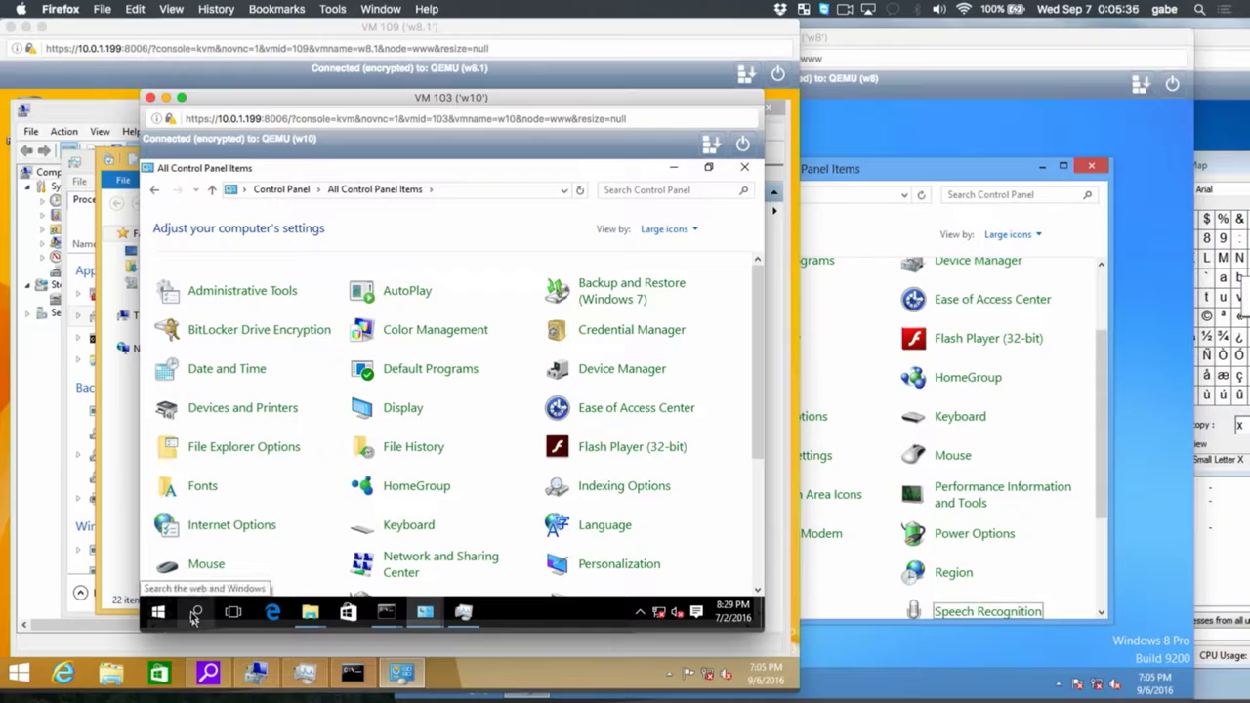
left_click(194, 613)
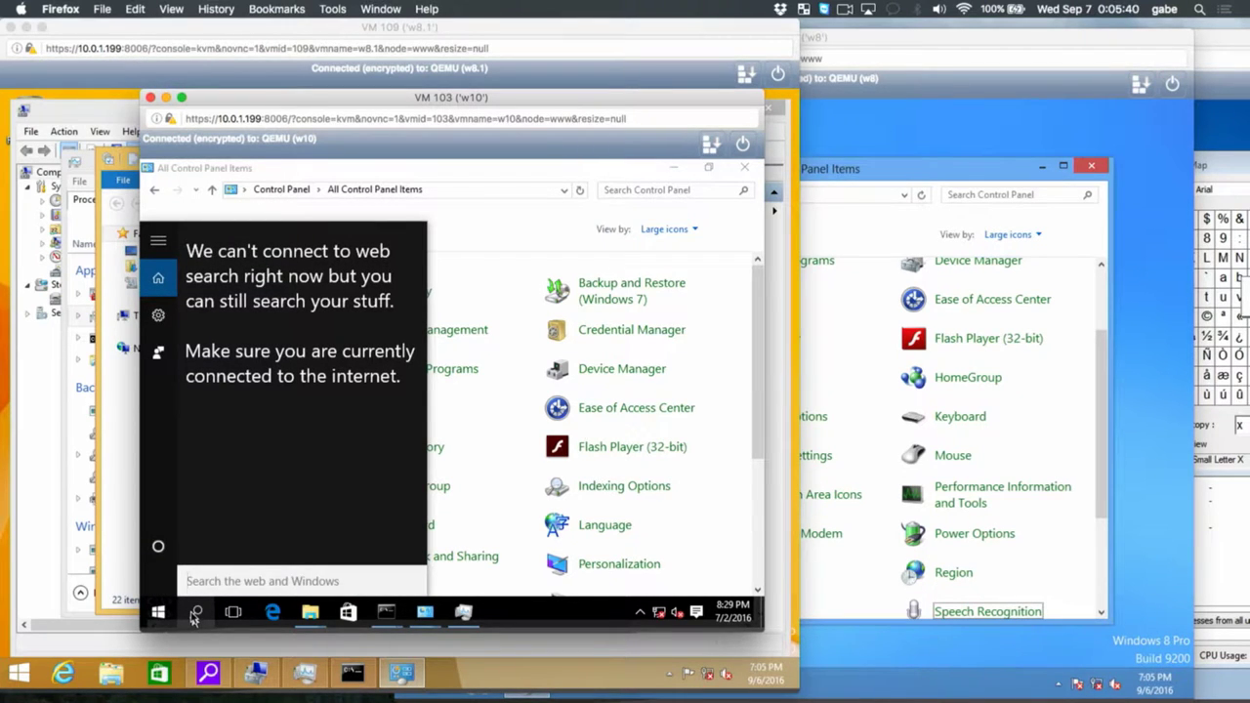
left_click(194, 613)
left_click(194, 613)
type("administra")
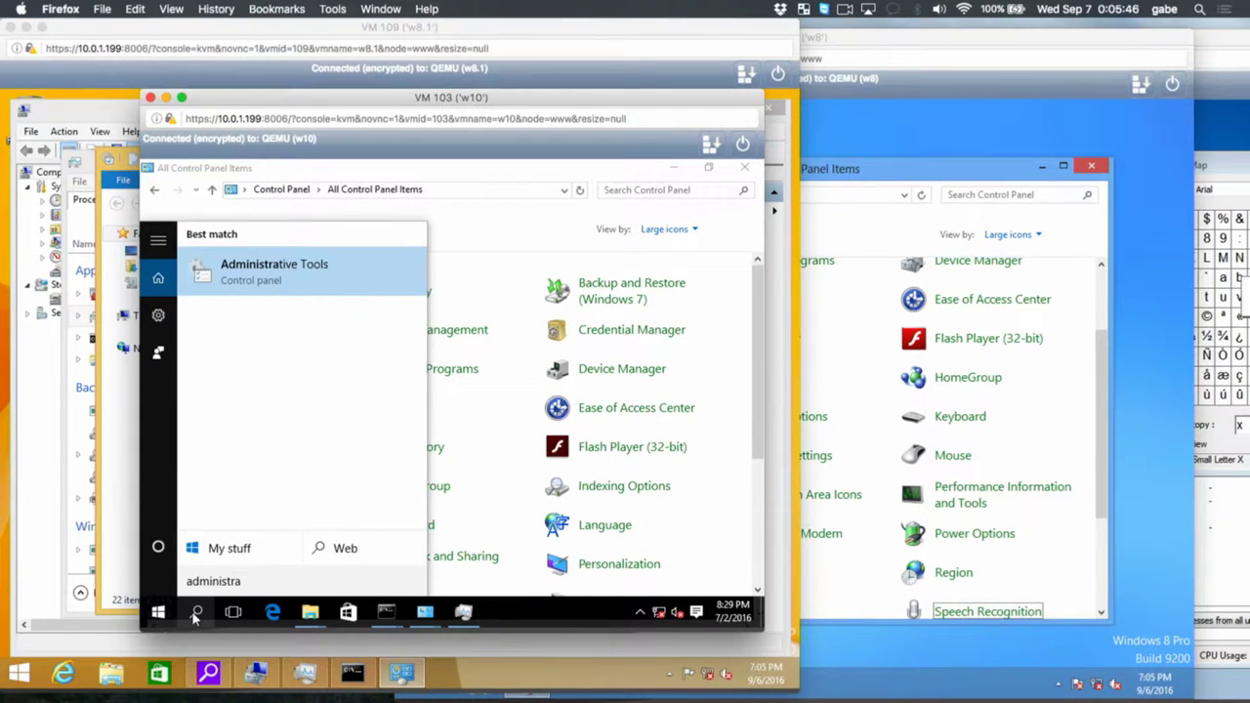
left_click(194, 613)
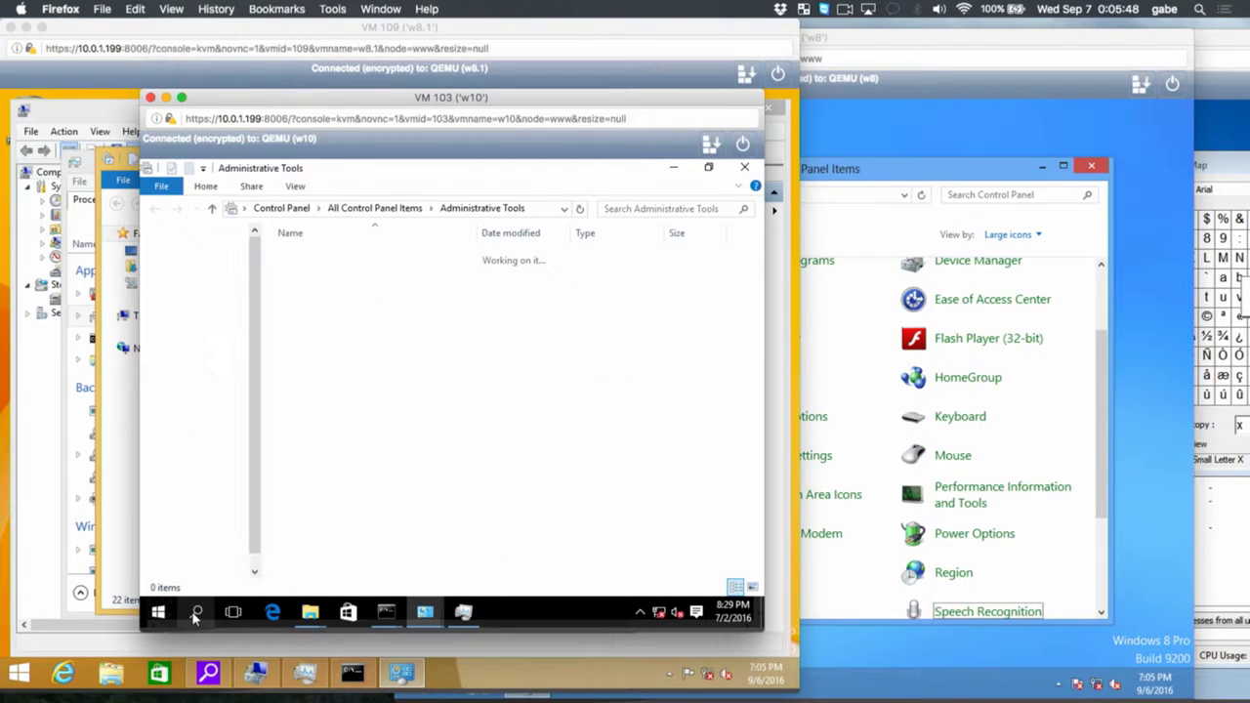
Go through the Windows 10 Administrative Tools entries one by one down to Windows Memory Diagnostic
key("Down")
key("Down")
key("Down")
key("Down")
key("Down")
key("Down")
key("Down")
key("Down")
key("Down")
key("Down")
key("Down")
key("Down")
key("Down")
key("Down")
key("Down")
key("Down")
key("Down")
key("Down")
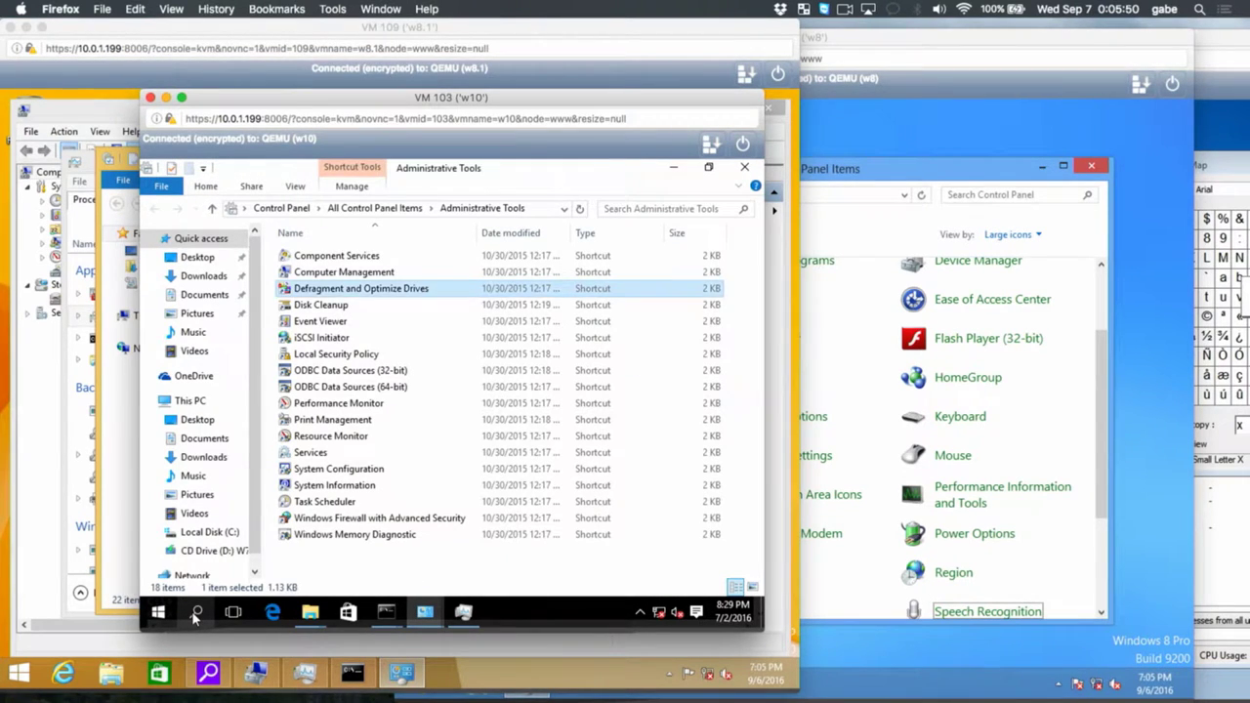
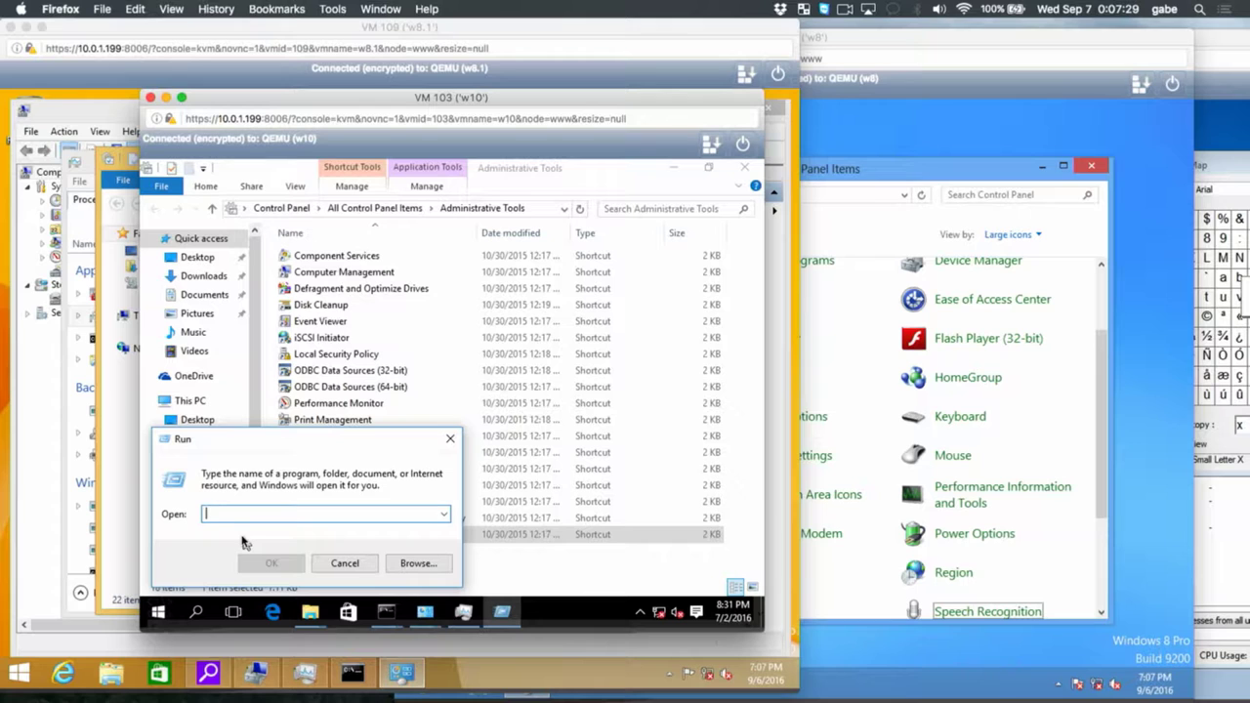
Launch a Command Prompt from the Run dialog in Windows 10 and list the current folder with dir
key("Return")
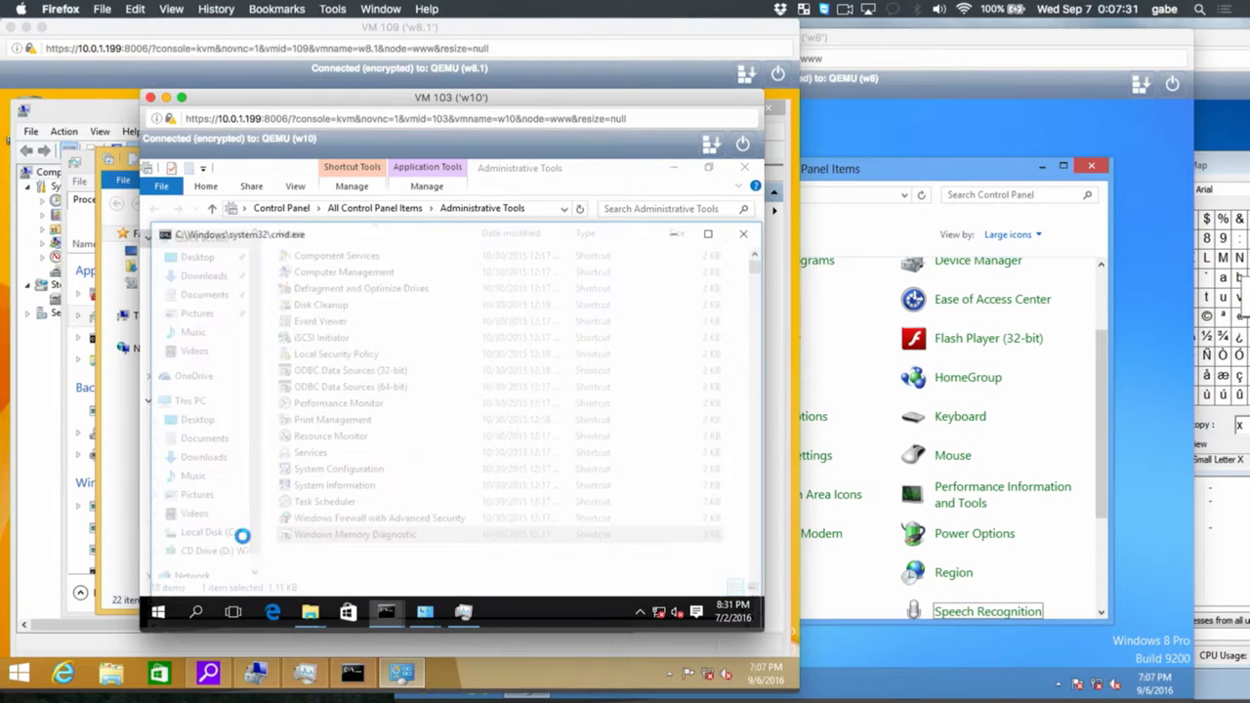
type("dir")
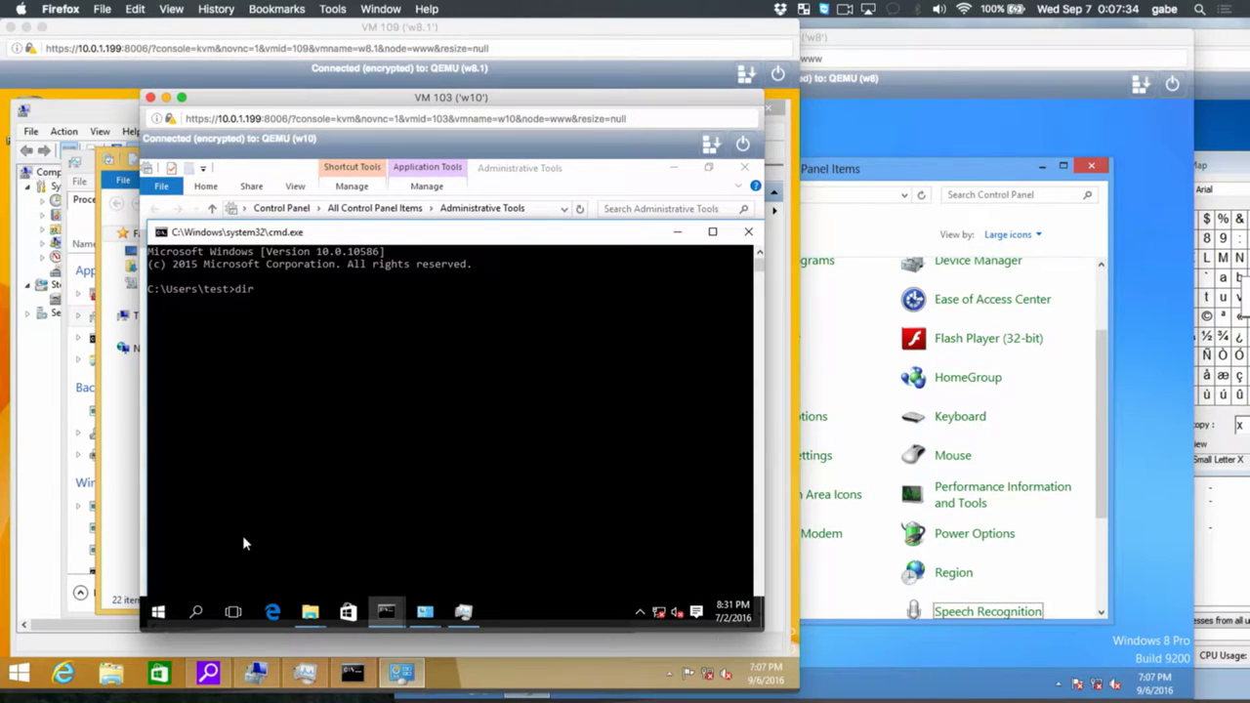
key("Return")
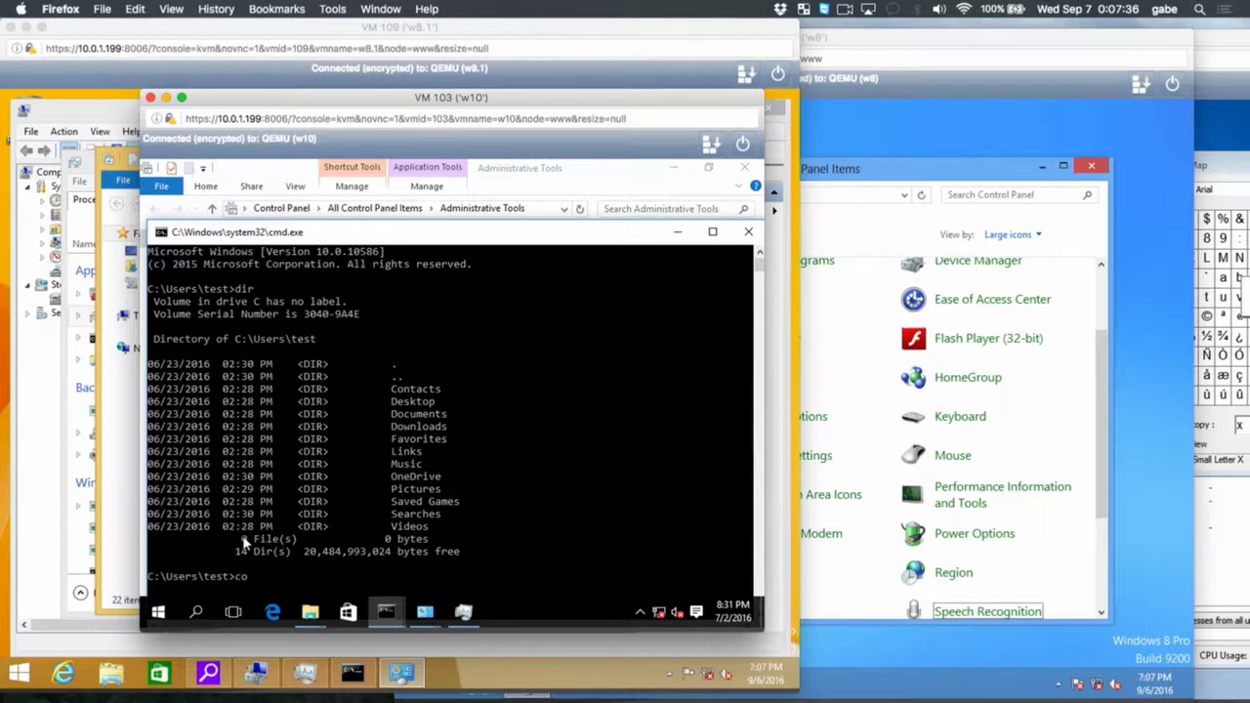
Run the copy command without arguments, followed by several blank lines at the prompt
type("copy")
key("Return")
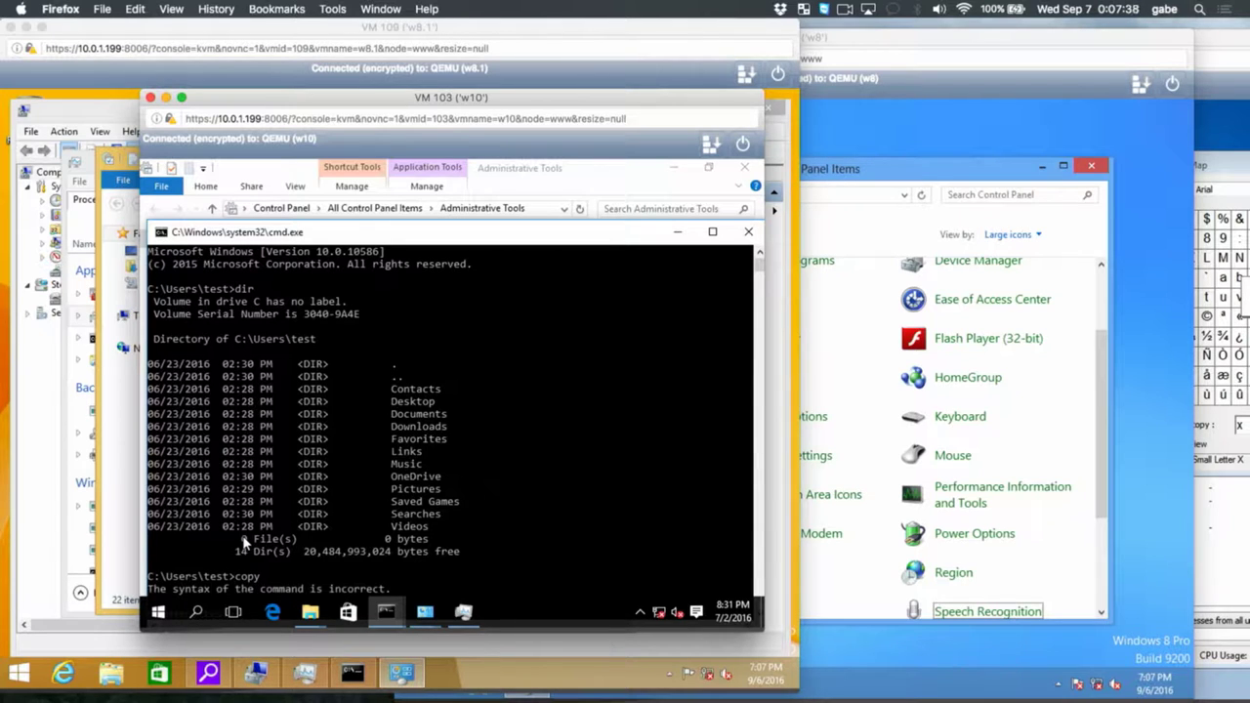
key("Return")
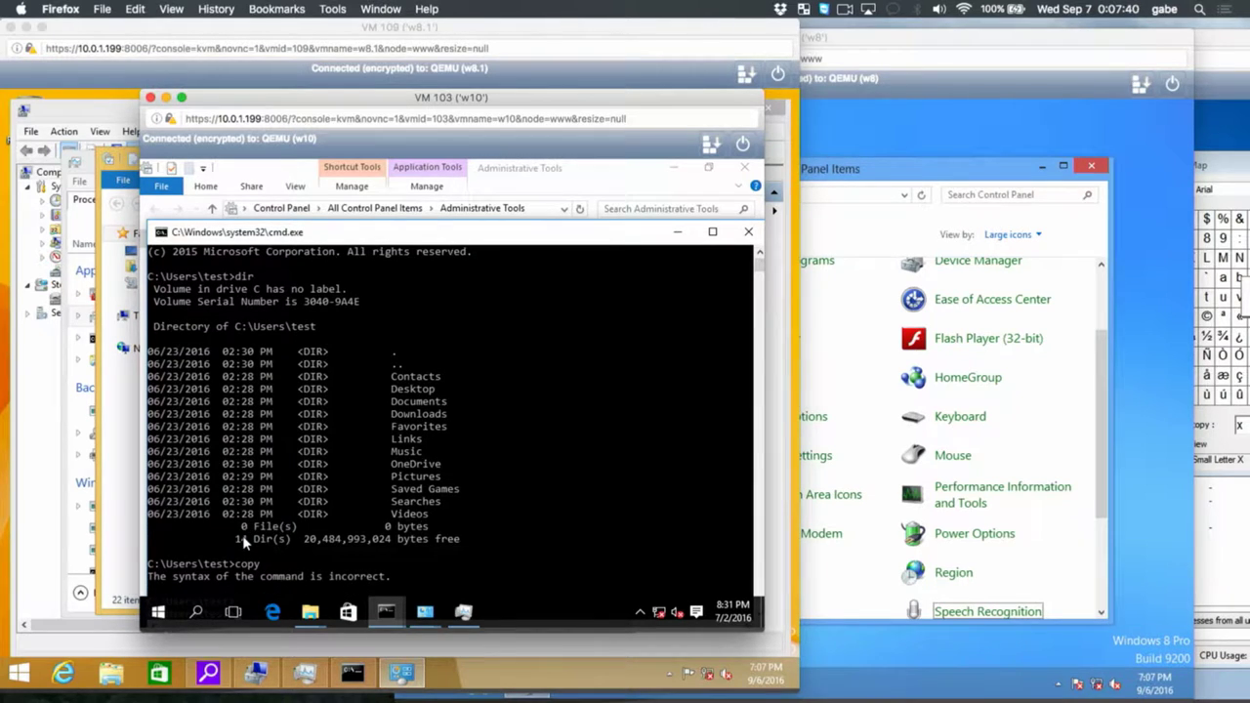
key("Return")
key("Return")
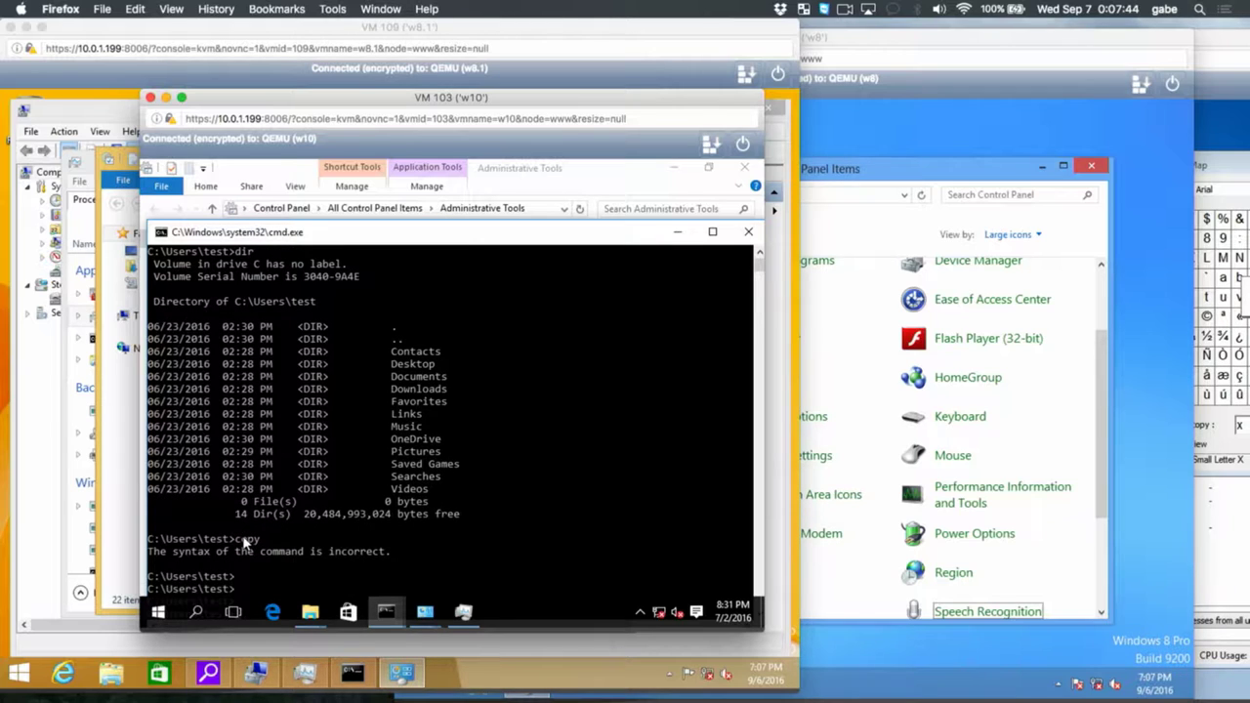
key("Return")
Try cd], and move up from C:\Users\test to the root of C: with the commands cd.., cd... and cd..
type("cd]")
key("Return")
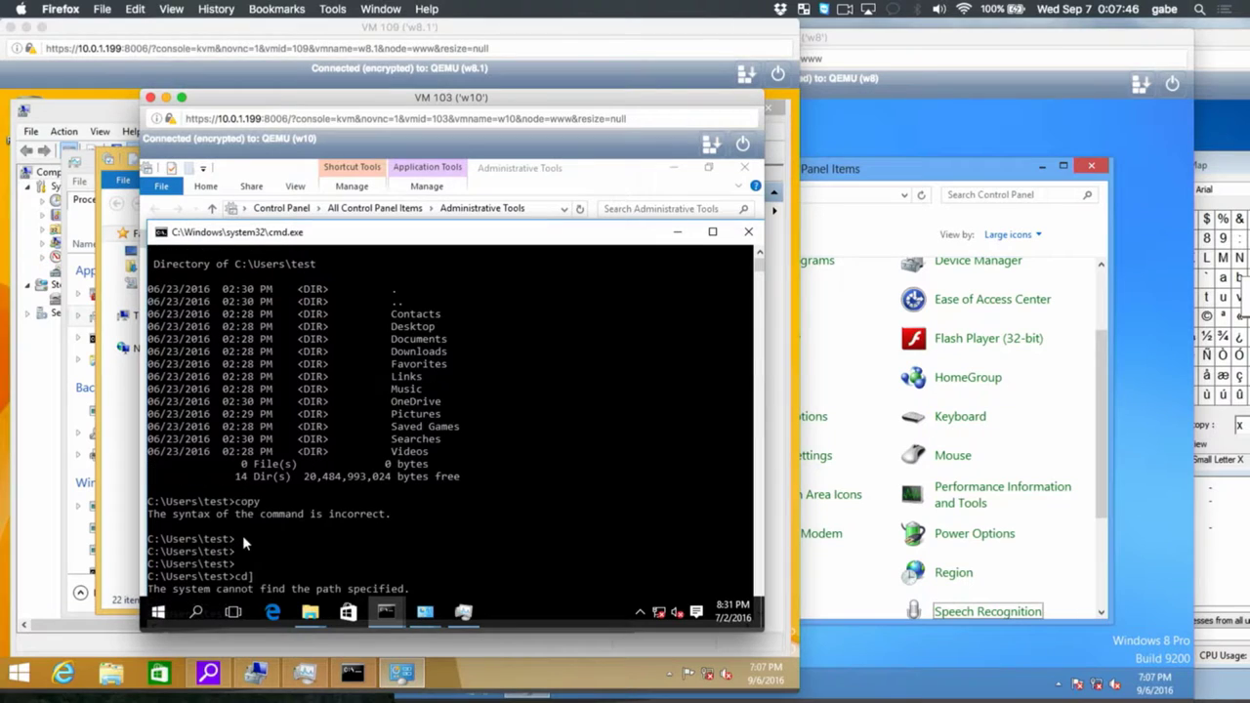
type("cd..")
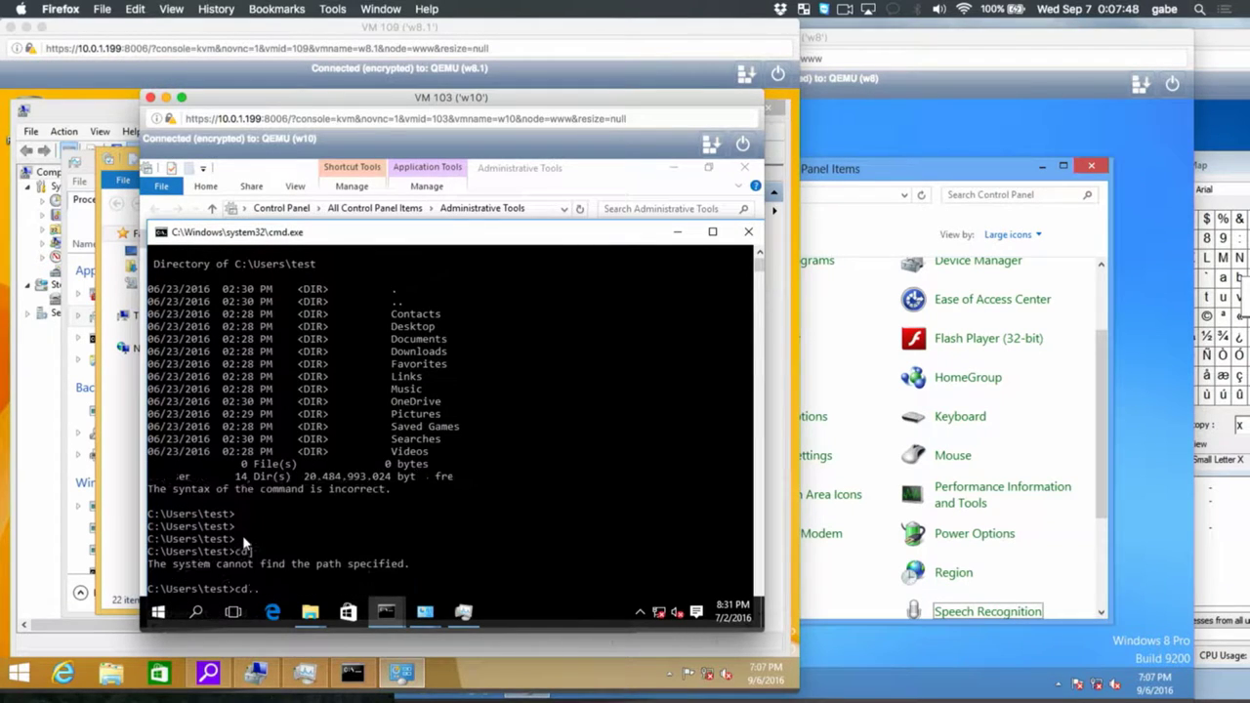
key("Return")
type("cd...")
key("Return")
type("cd..")
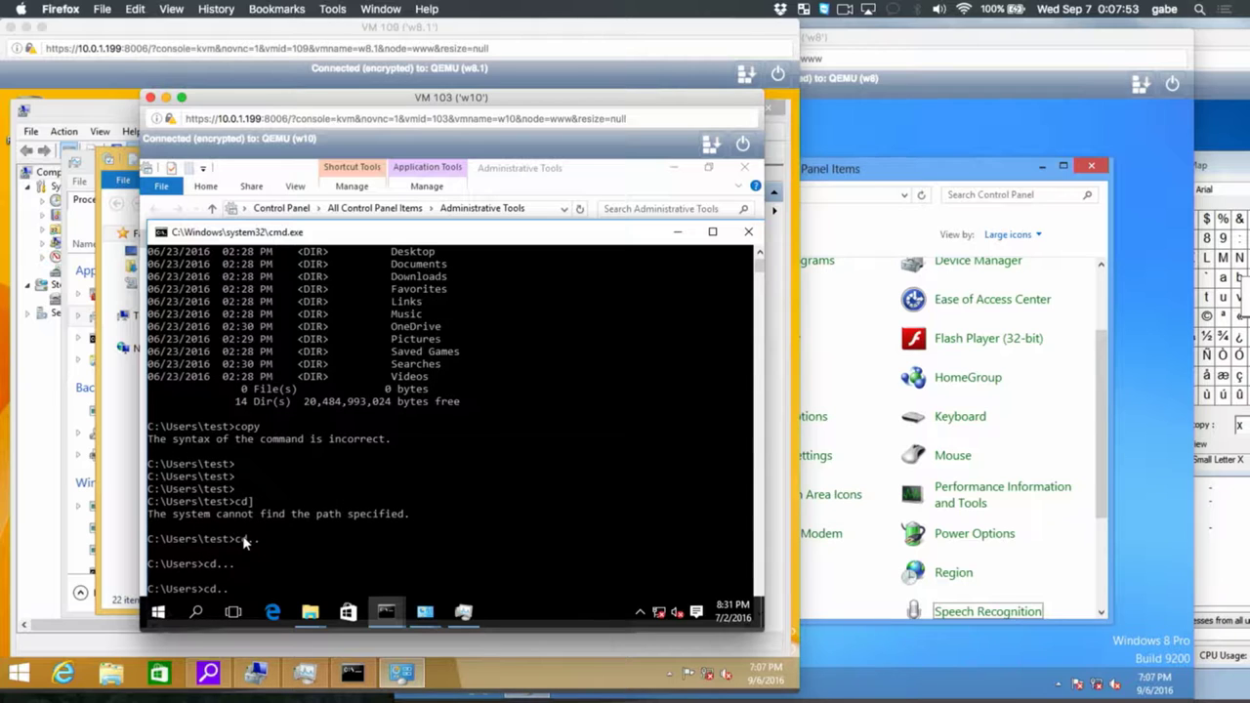
key("Return")
At the root of C:, try the command ccd.., run cd.. and enter cd.. once more at the prompt
type("ccd..")
key("Return")
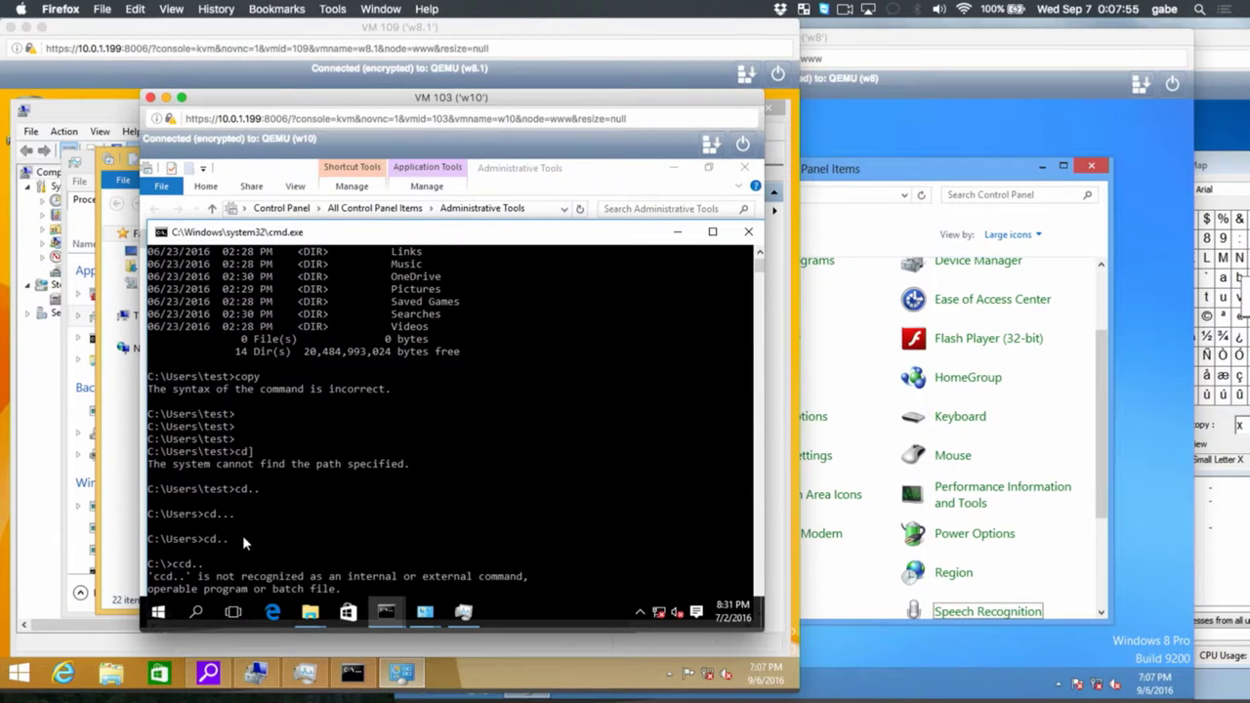
type("cd..")
key("Return")
type("cd..")
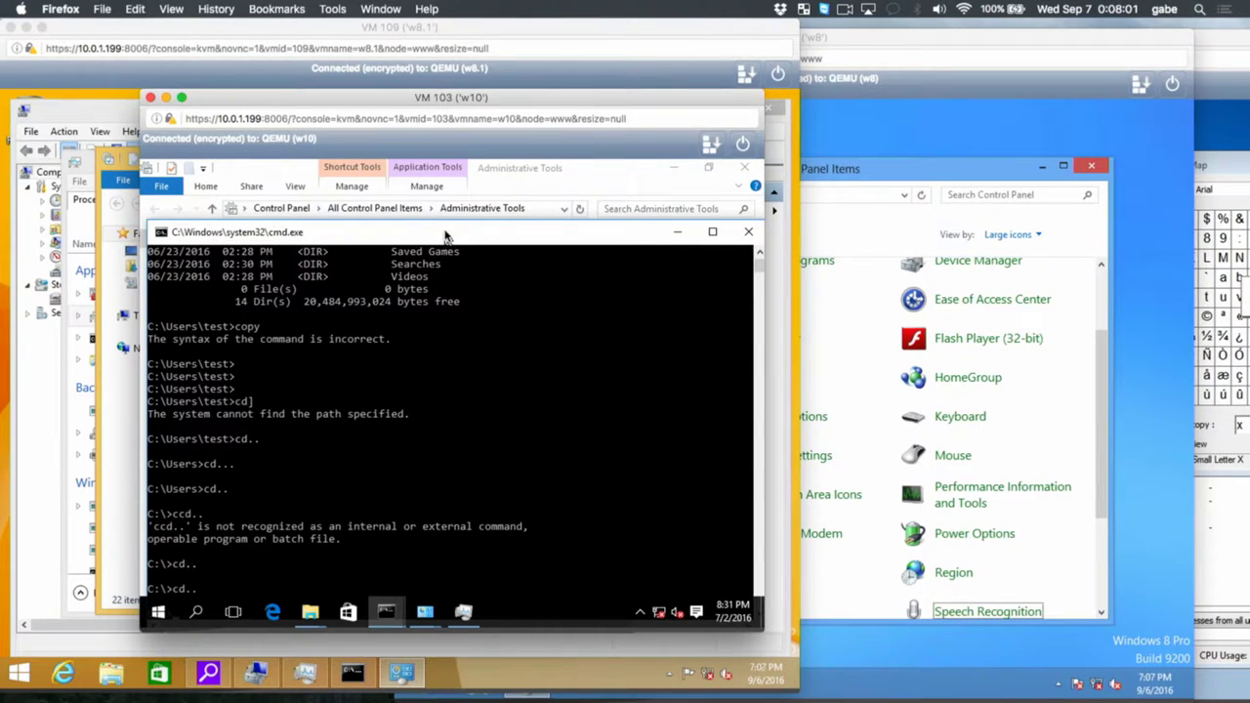
Decline placing a Windows Memory Diagnostic shortcut on the desktop and close the Administrative Tools window in Windows 10
left_click_drag(446, 238, 531, 191)
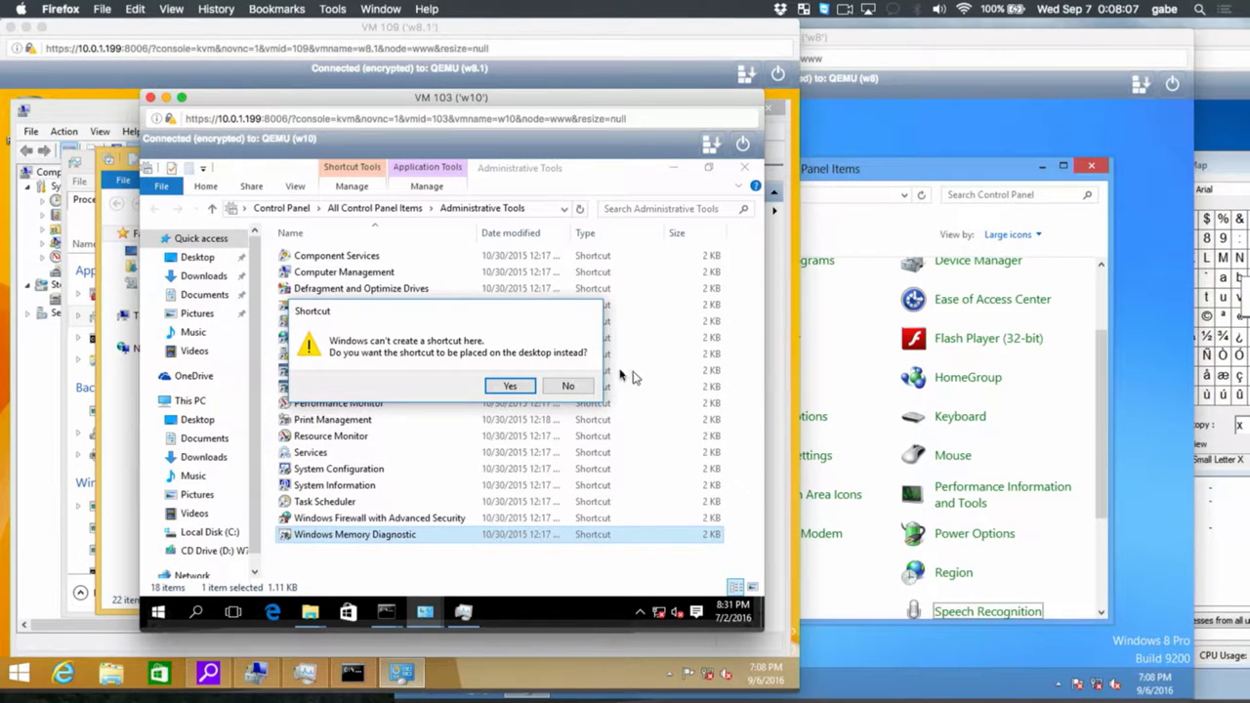
left_click(576, 387)
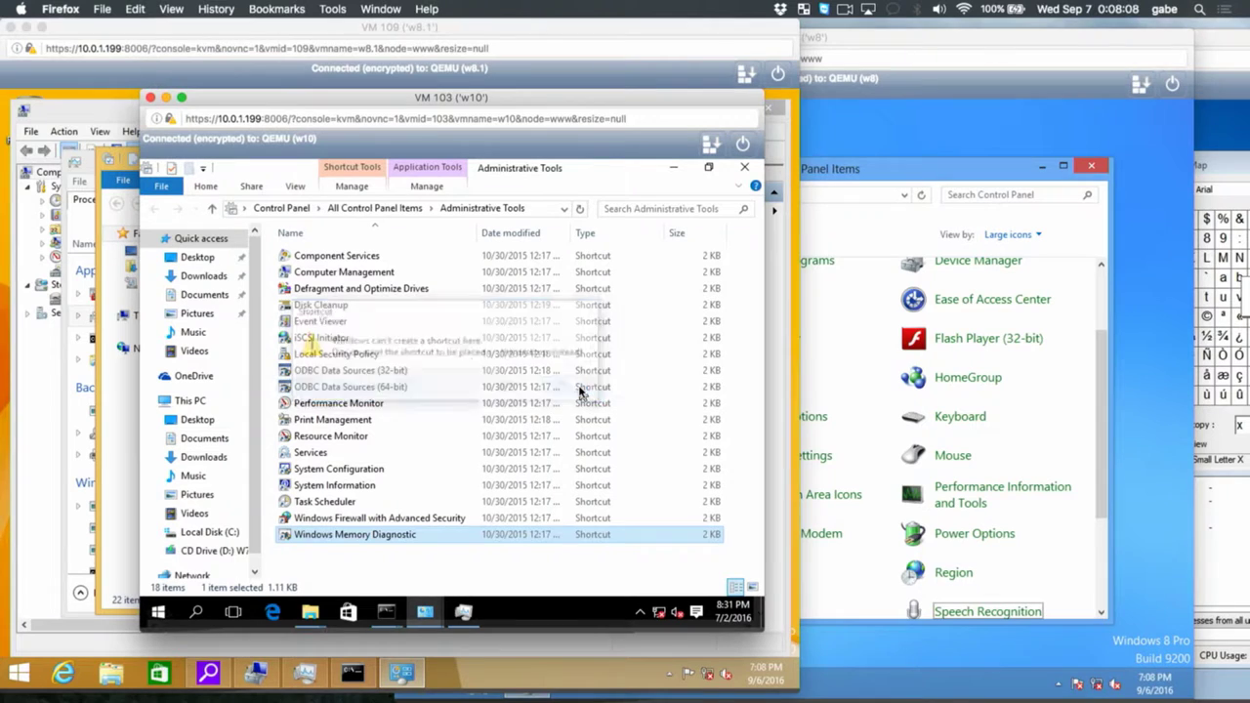
left_click(744, 167)
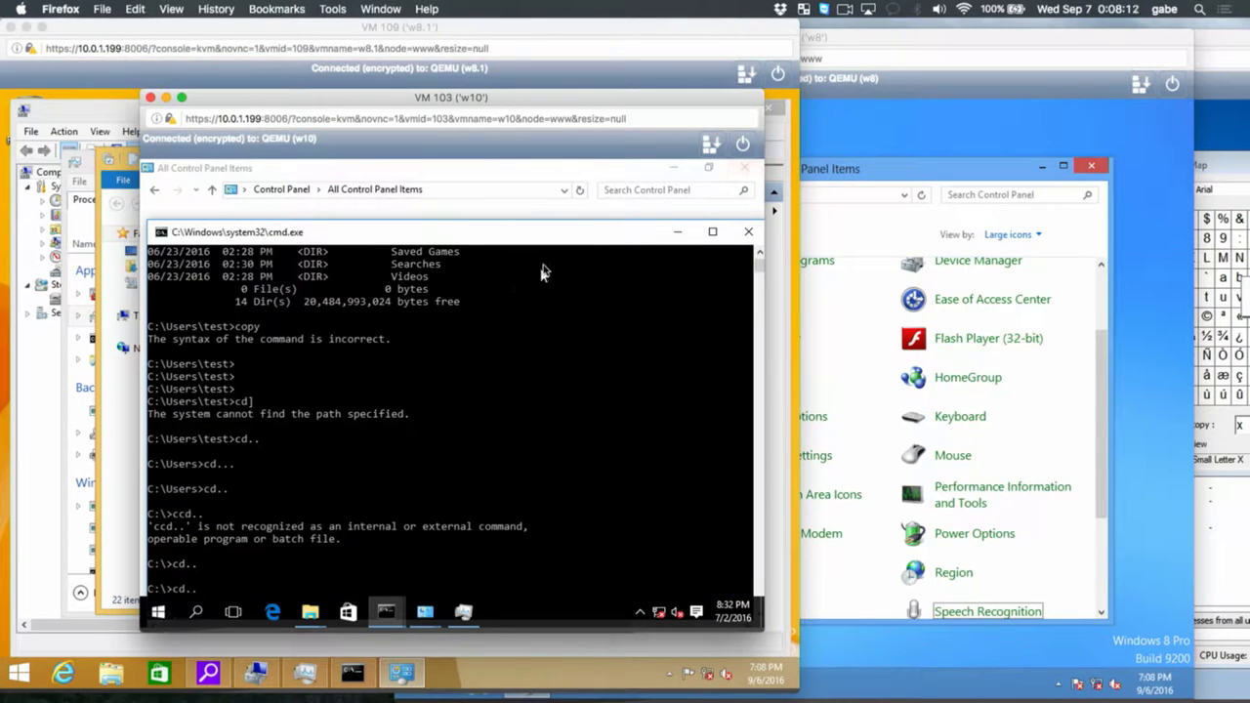
Move the Windows 10 Command Prompt window up until its prompt line is fully visible, and list the root of C: with dir
mouse_move(549, 239)
left_mouse_down()
mouse_move(553, 180)
mouse_move(553, 222)
left_mouse_up()
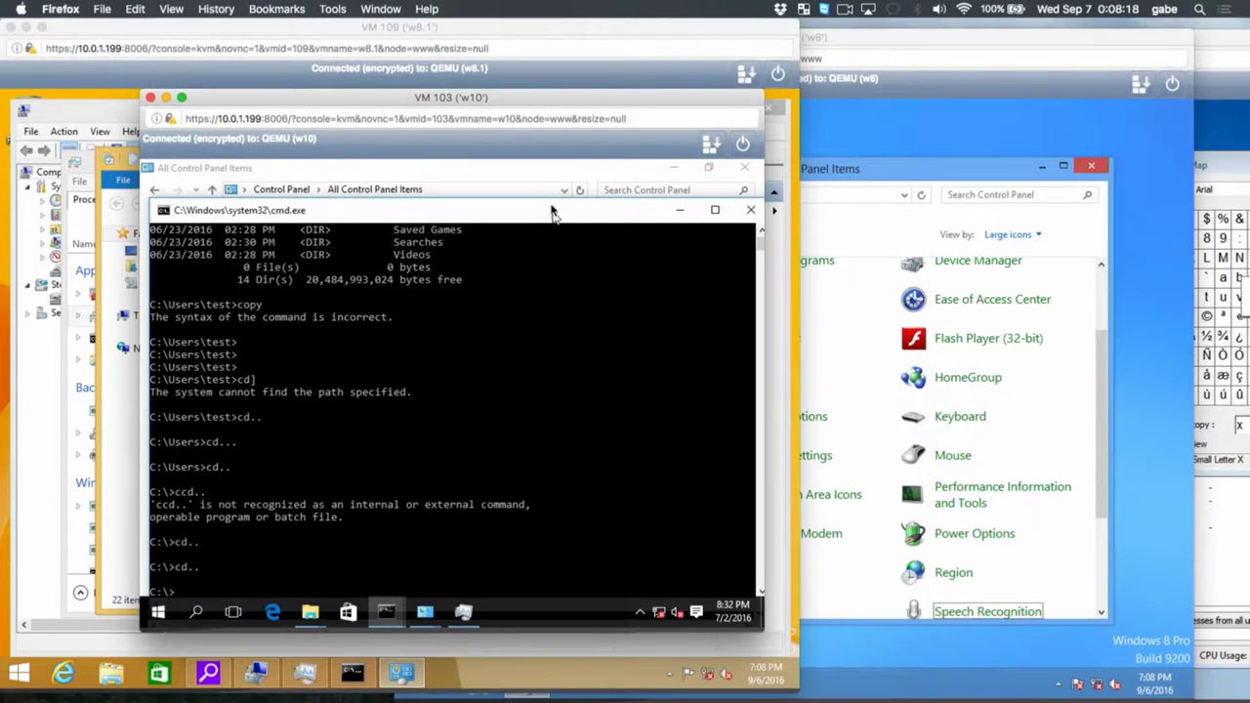
left_click_drag(552, 216, 552, 182)
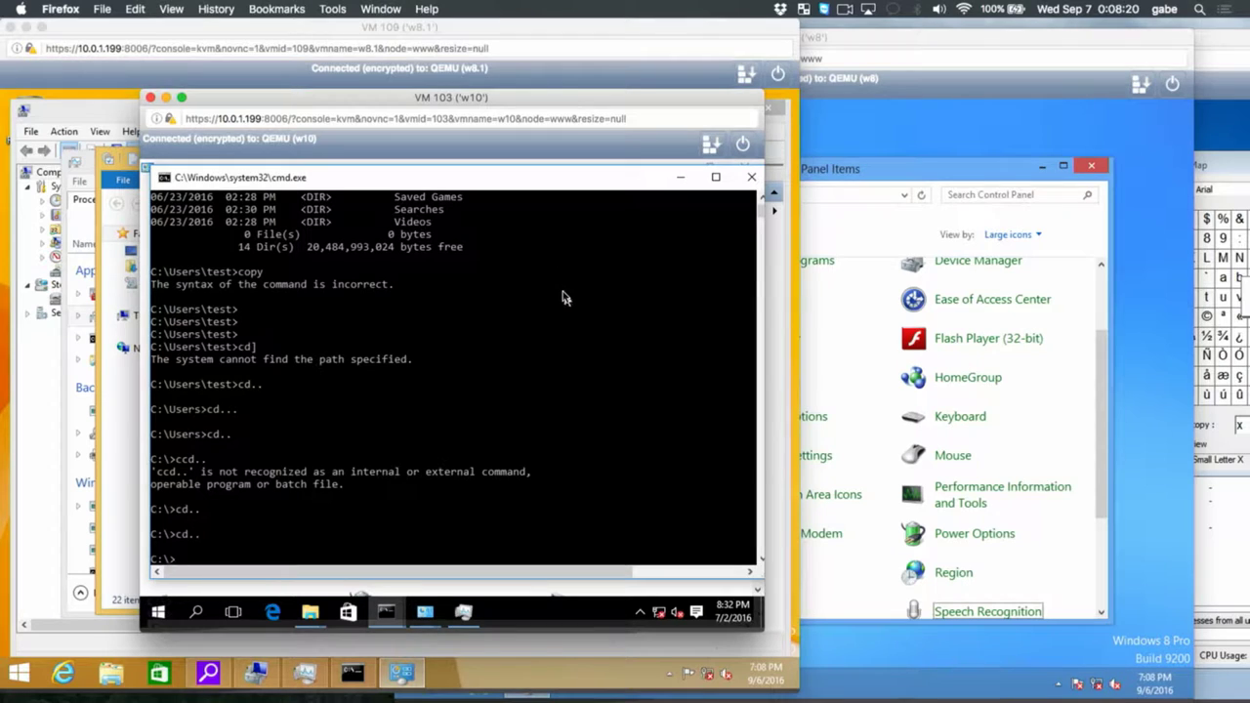
type("dir")
key("Return")
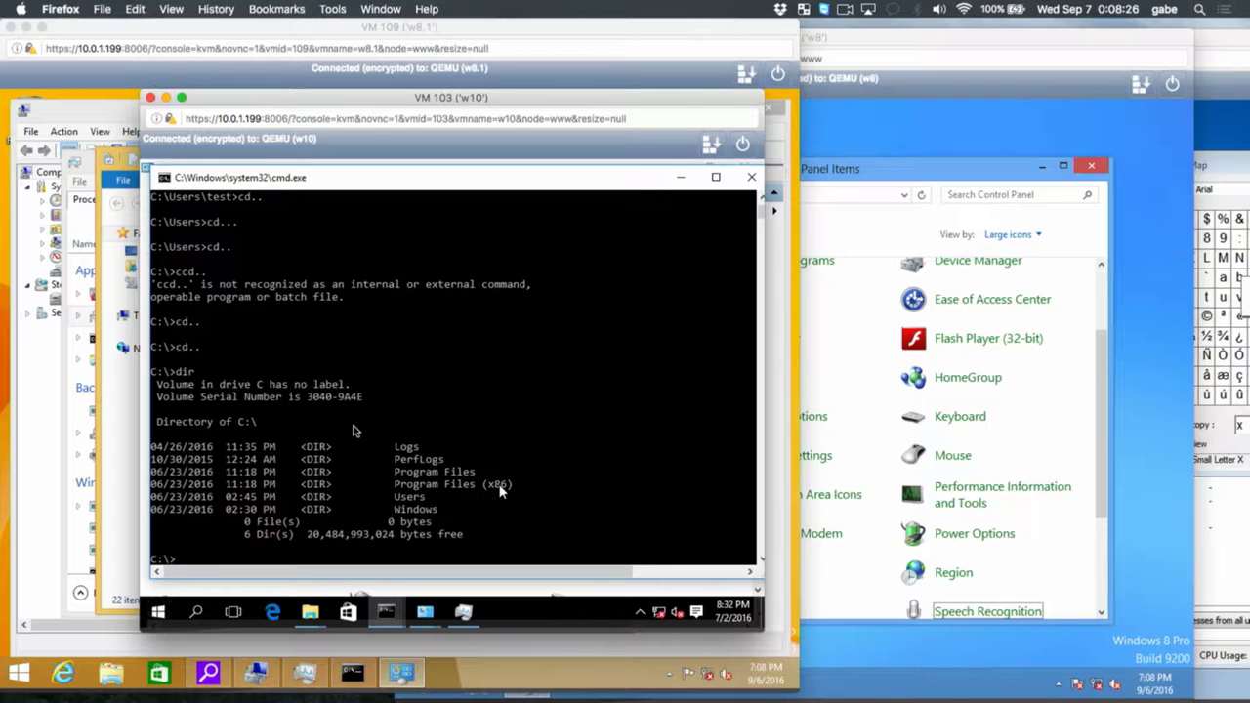
Switch to the Windows 8.1 virtual machine and launch a Command Prompt by running cmd from the Run dialog
left_click(113, 396)
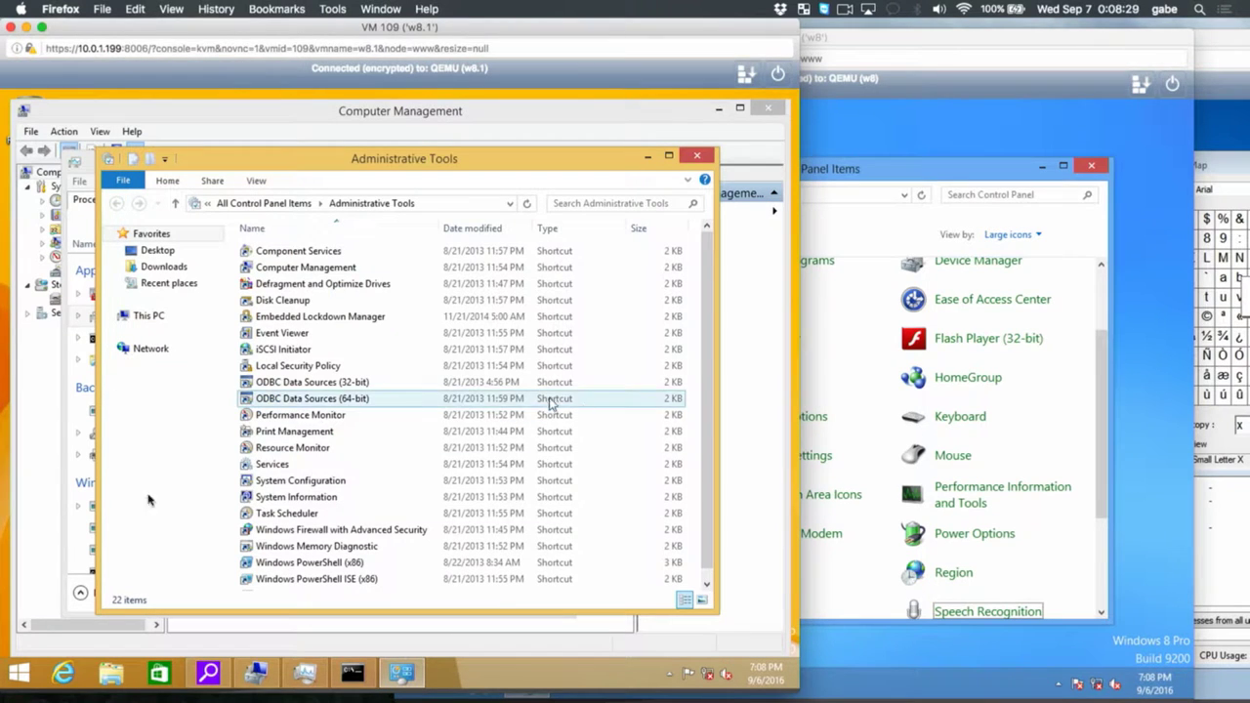
right_click(29, 681)
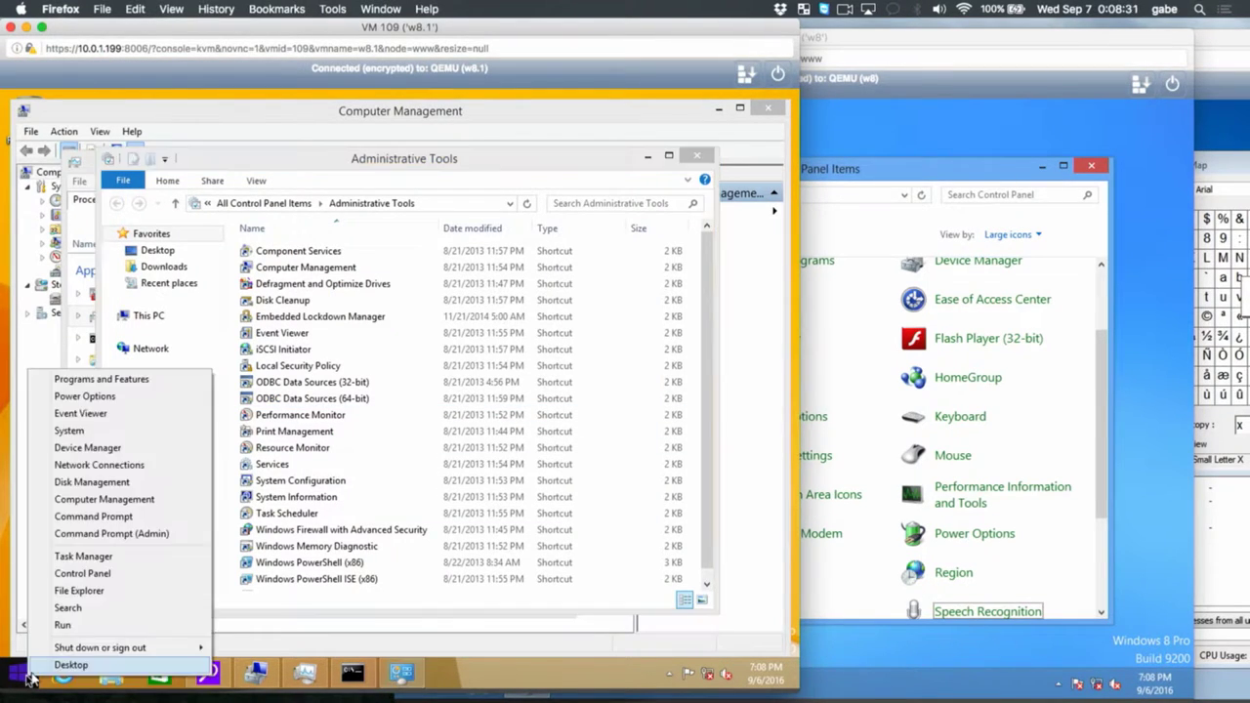
left_click(64, 625)
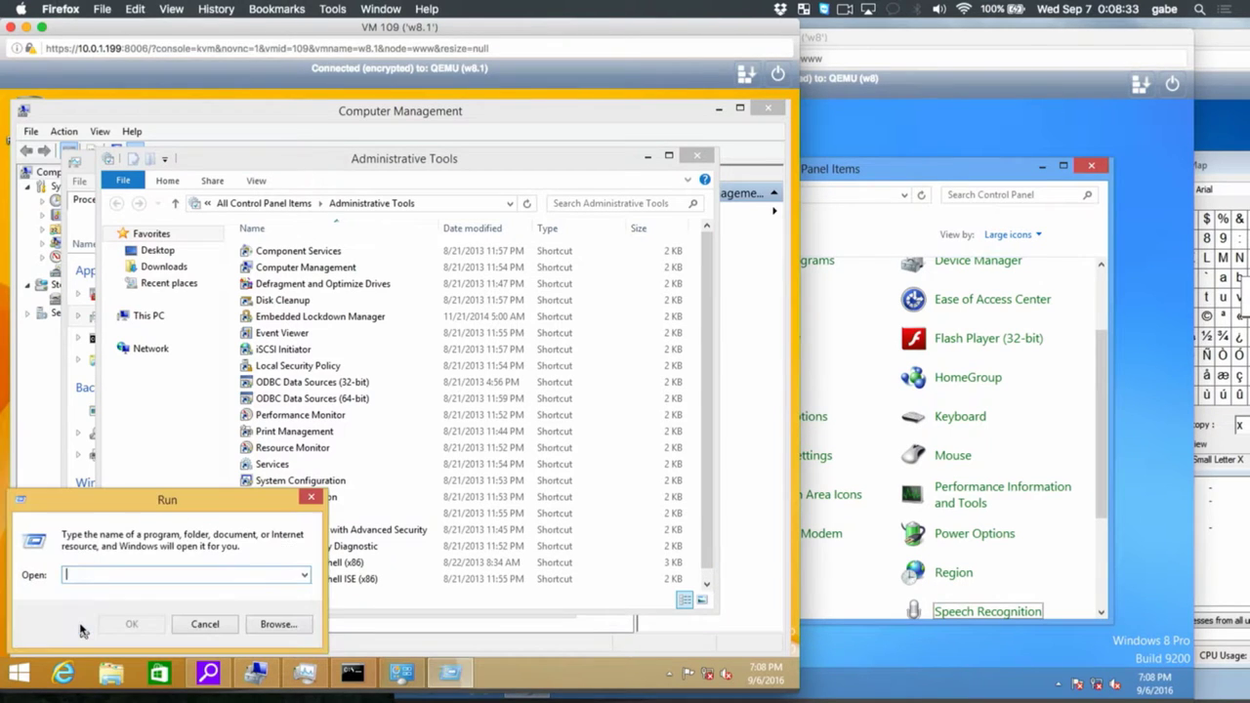
type("cmd")
key("Return")
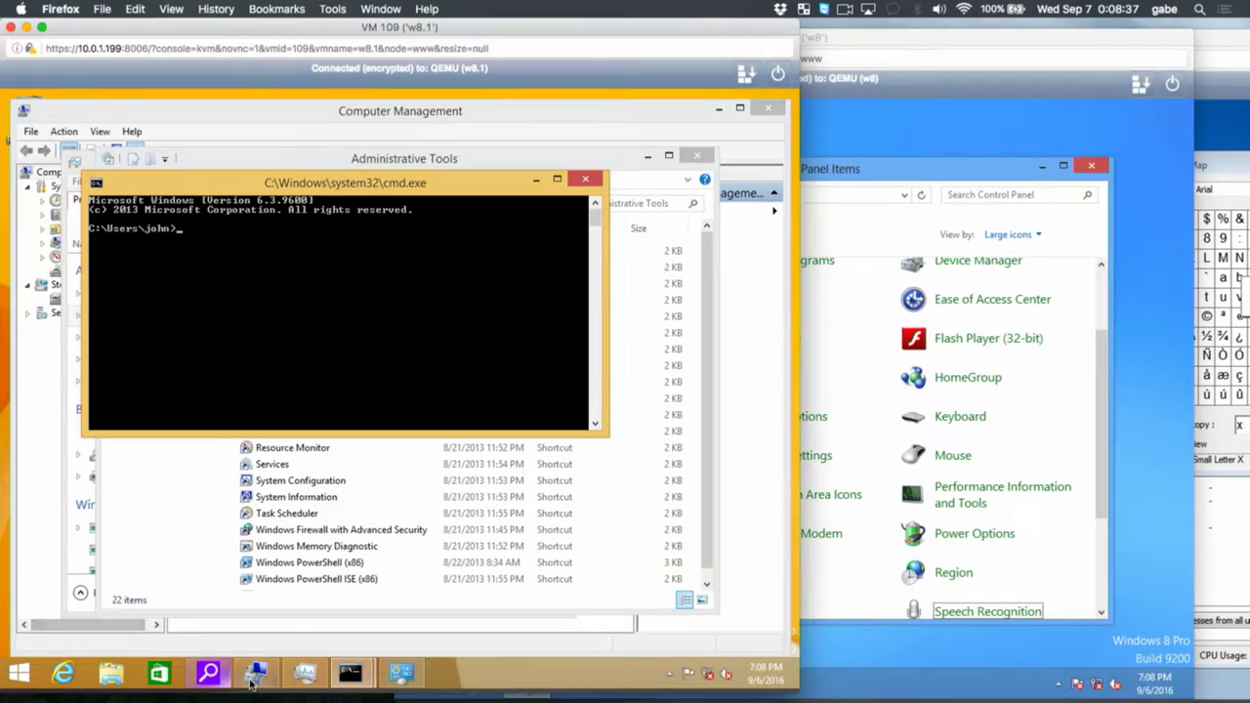
Switch to the Windows 7 virtual machine and launch another Command Prompt by searching for cmd from Start
mouse_move(256, 673)
key("ctrl+Up")
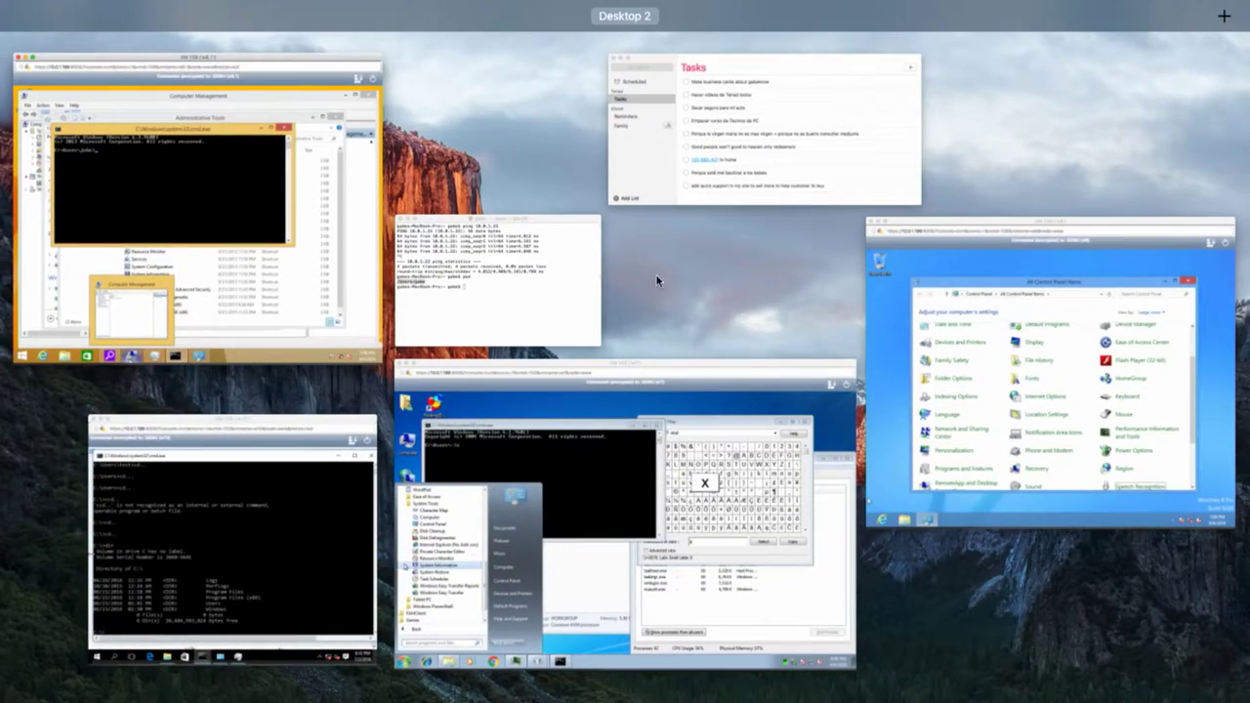
left_click(576, 510)
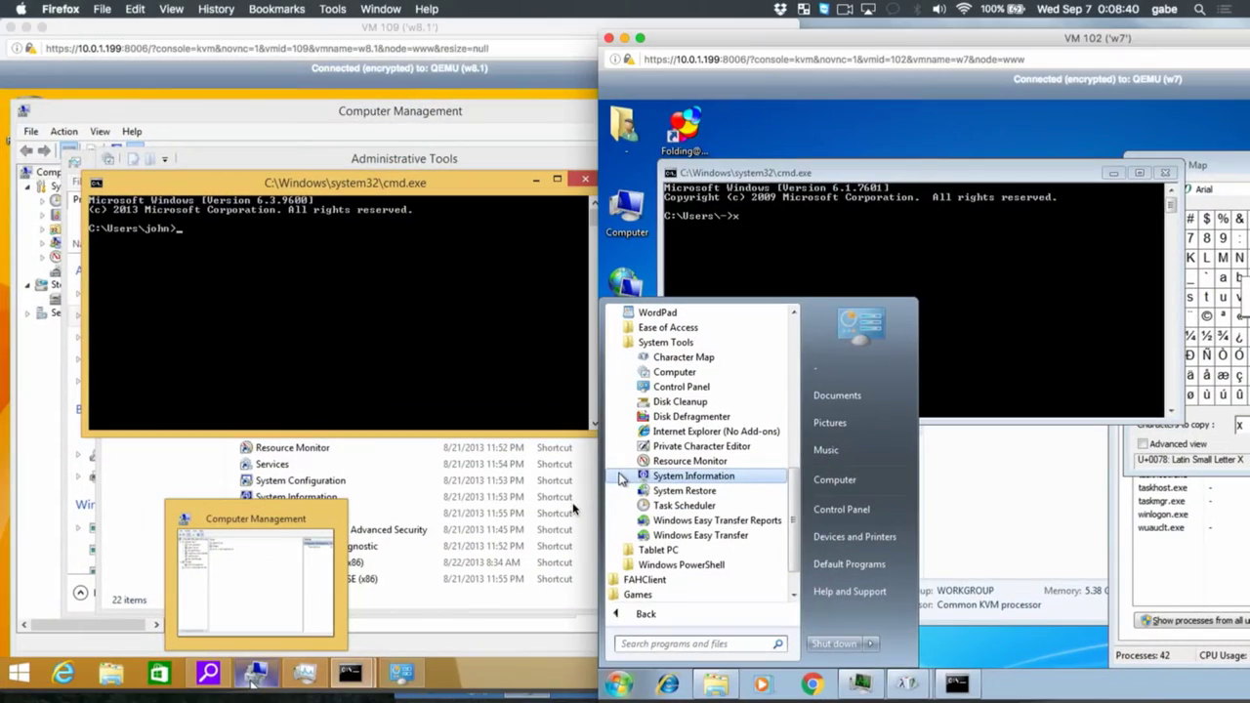
left_click(615, 684)
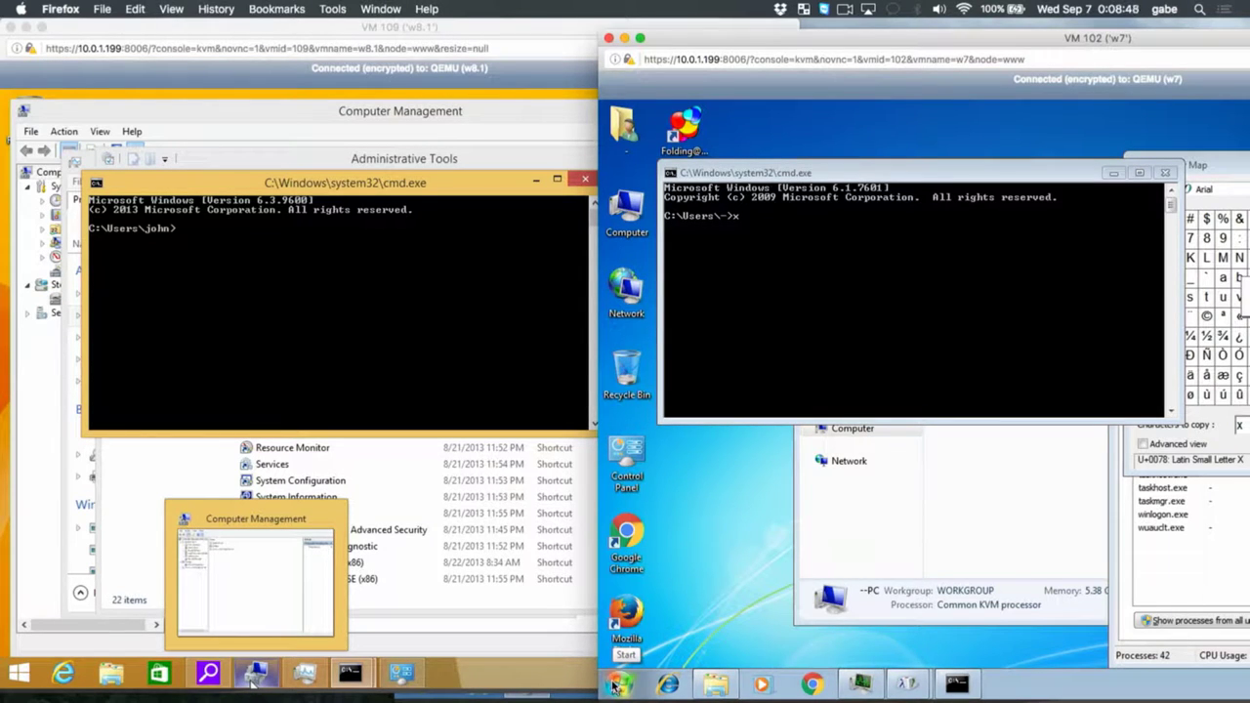
right_click(615, 684)
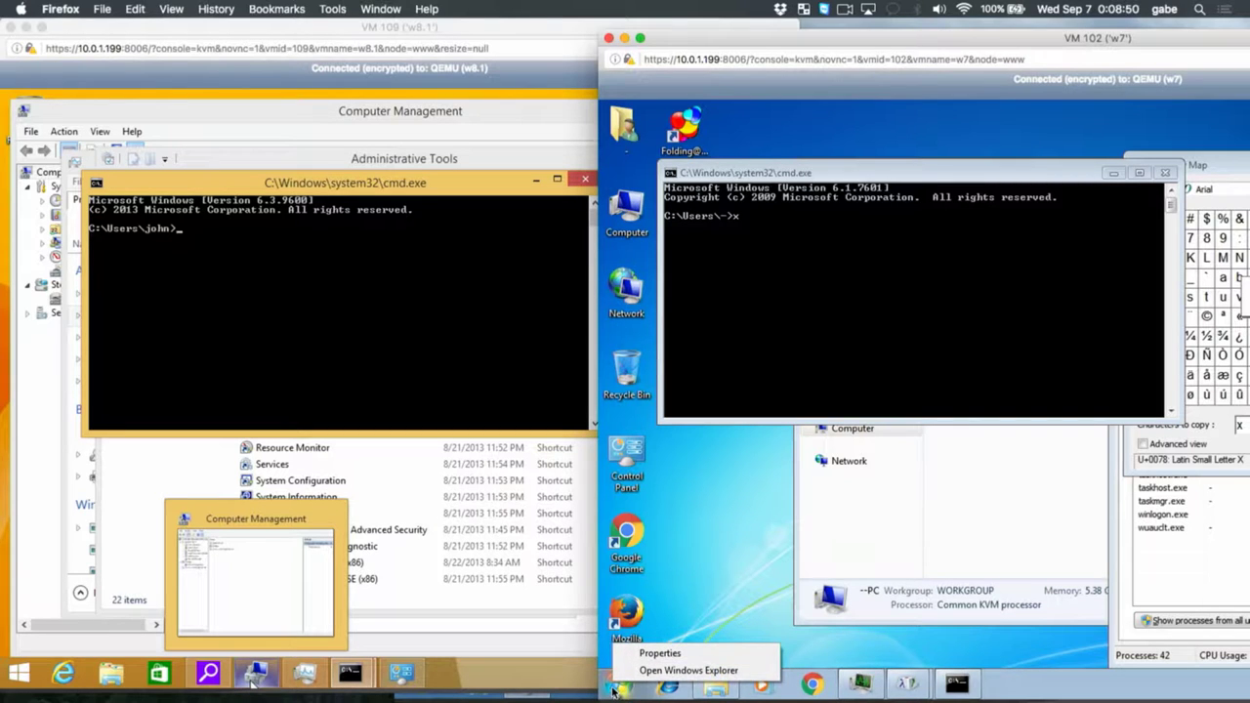
left_click(614, 688)
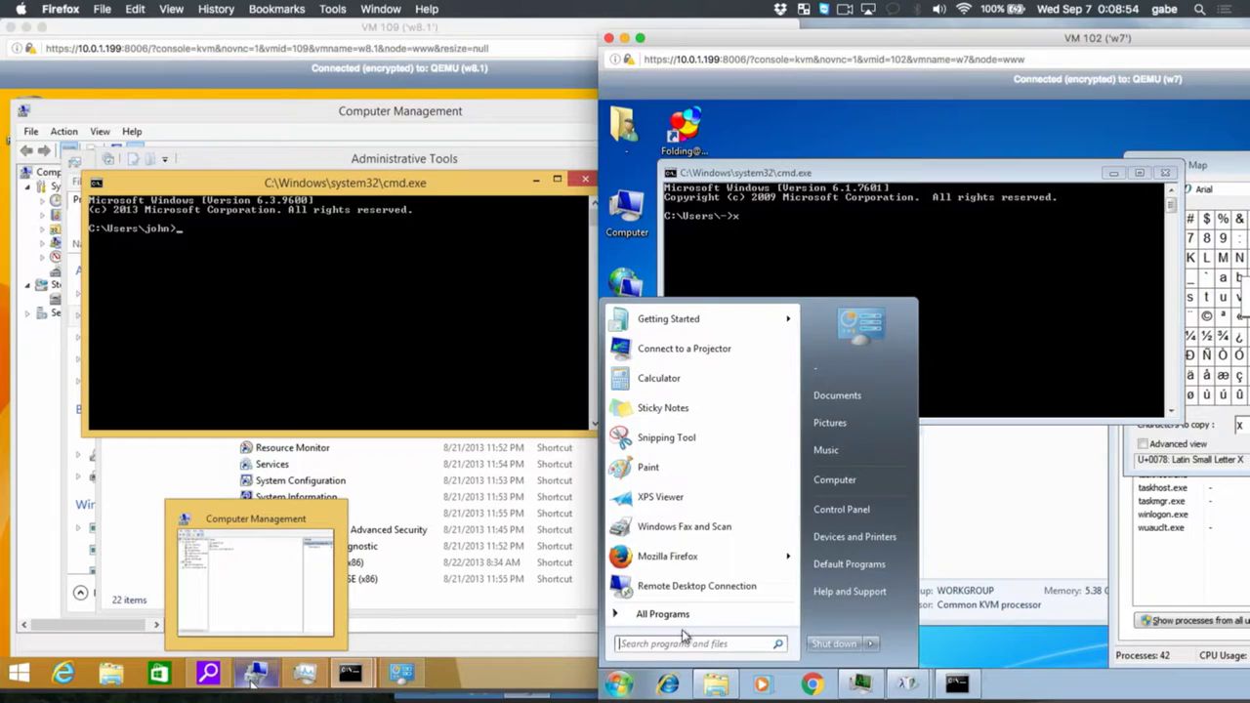
type("cmd")
key("Return")
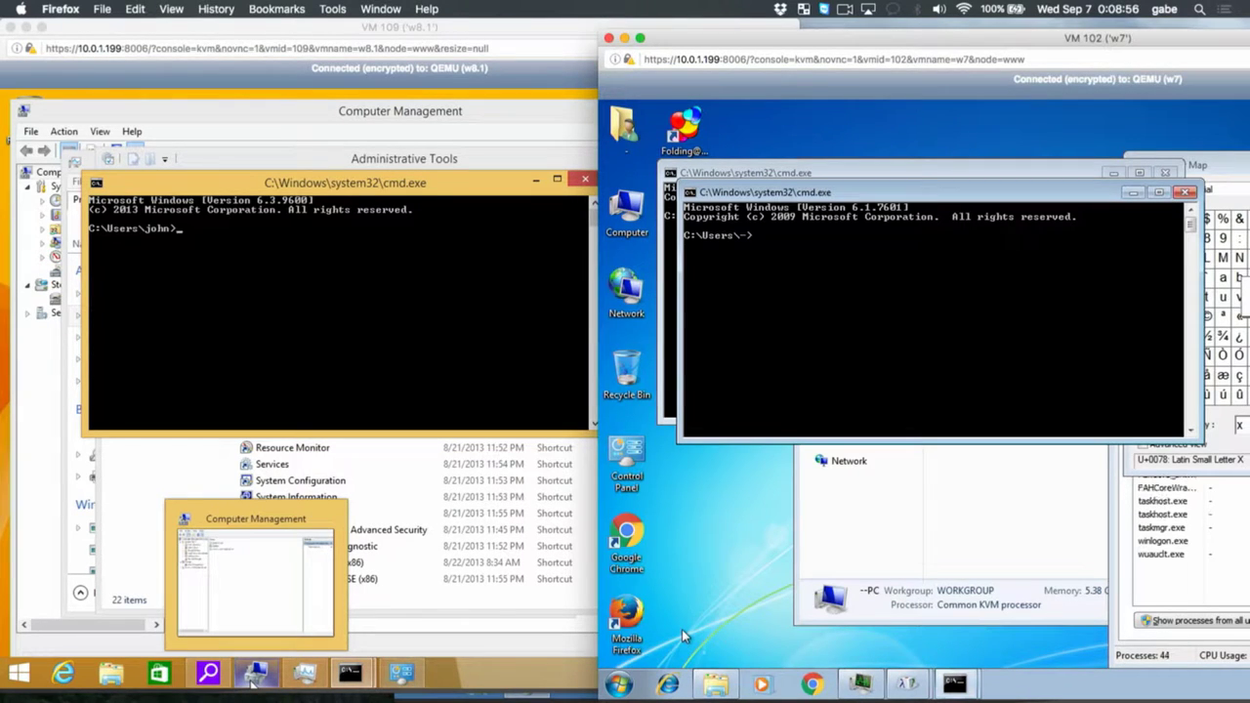
Try the ls command in the new Windows 7 Command Prompt and list the current folder with dir
type("ls")
key("Return")
type("dir")
key("Return")
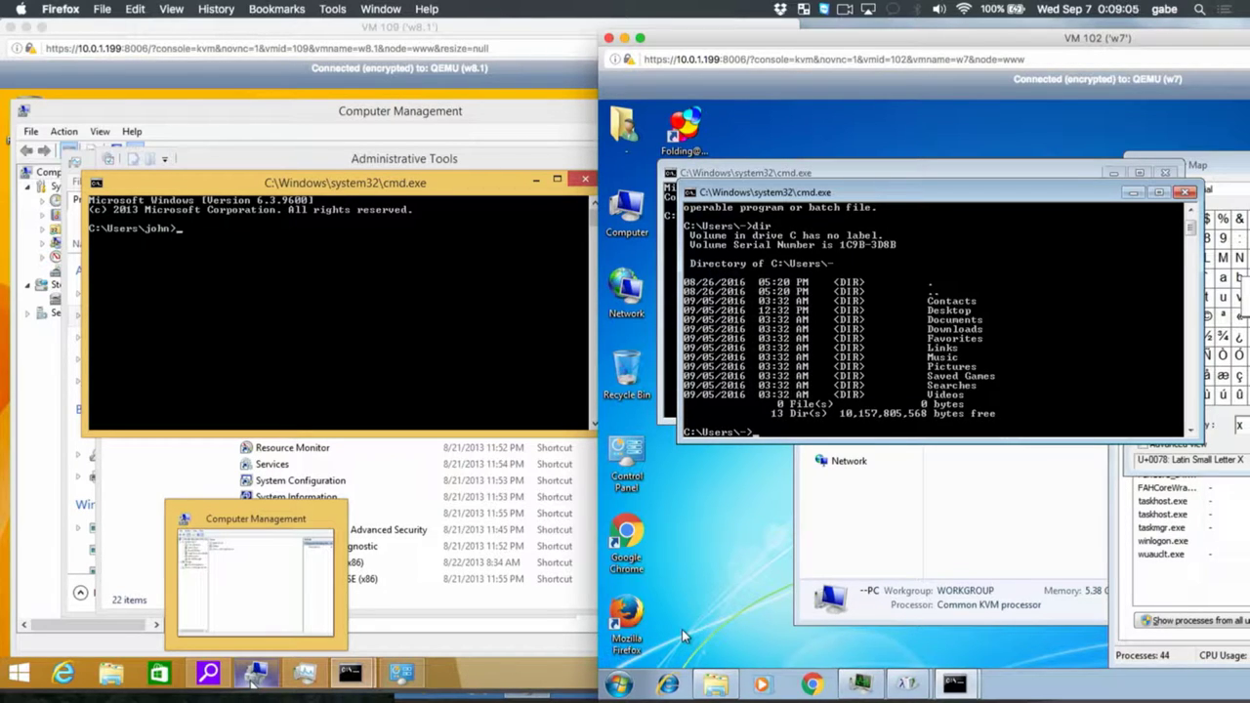
Open Task Manager in Windows 7, move its window fully into view and show the running applications
key("ctrl+shift+Escape")
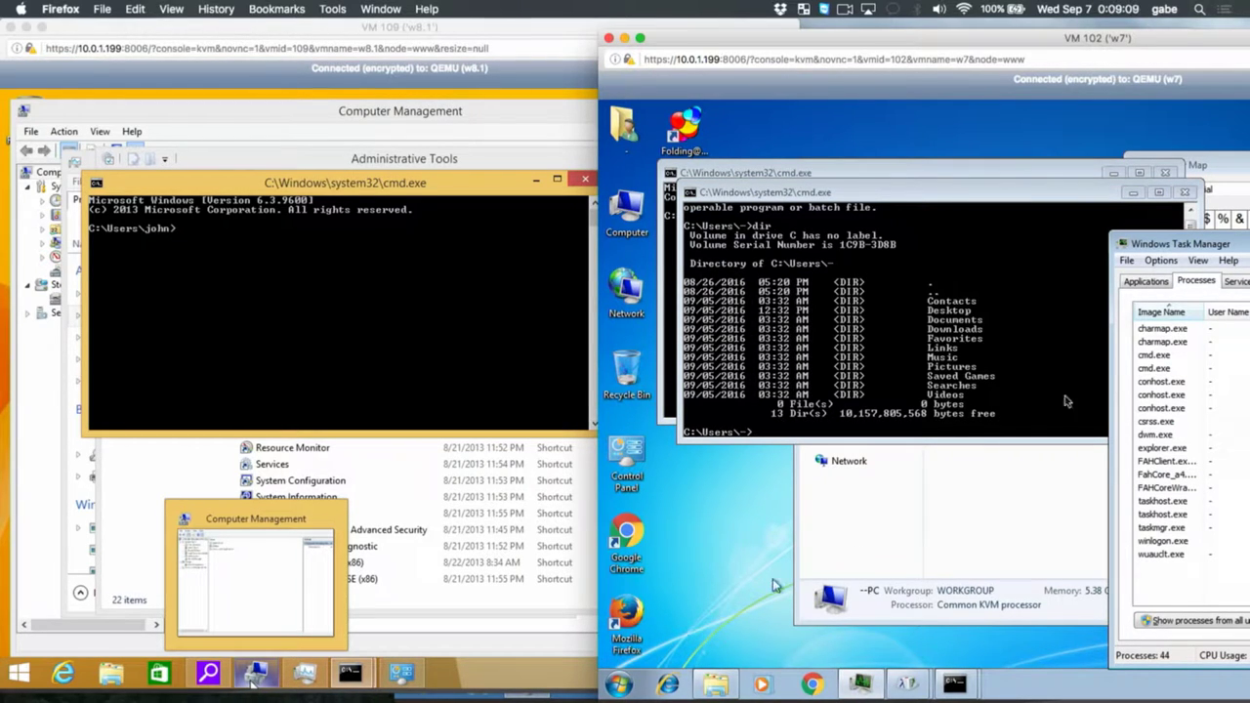
left_click_drag(1183, 244, 787, 179)
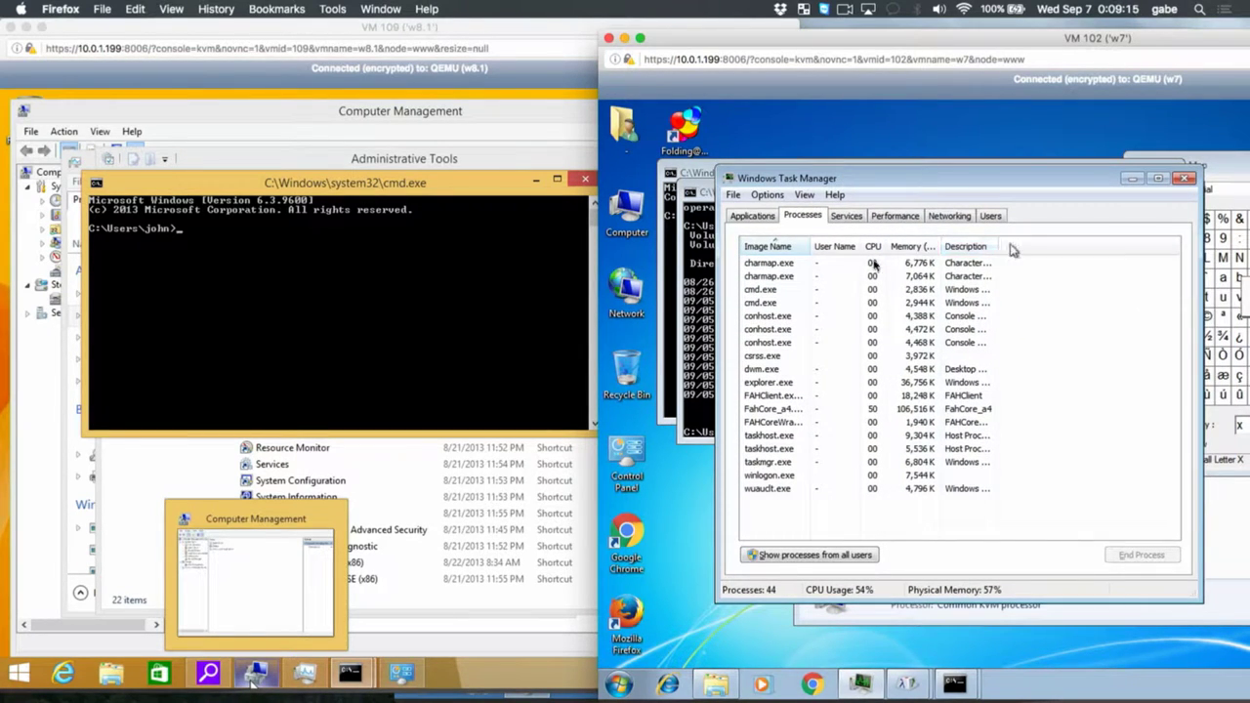
left_click(753, 216)
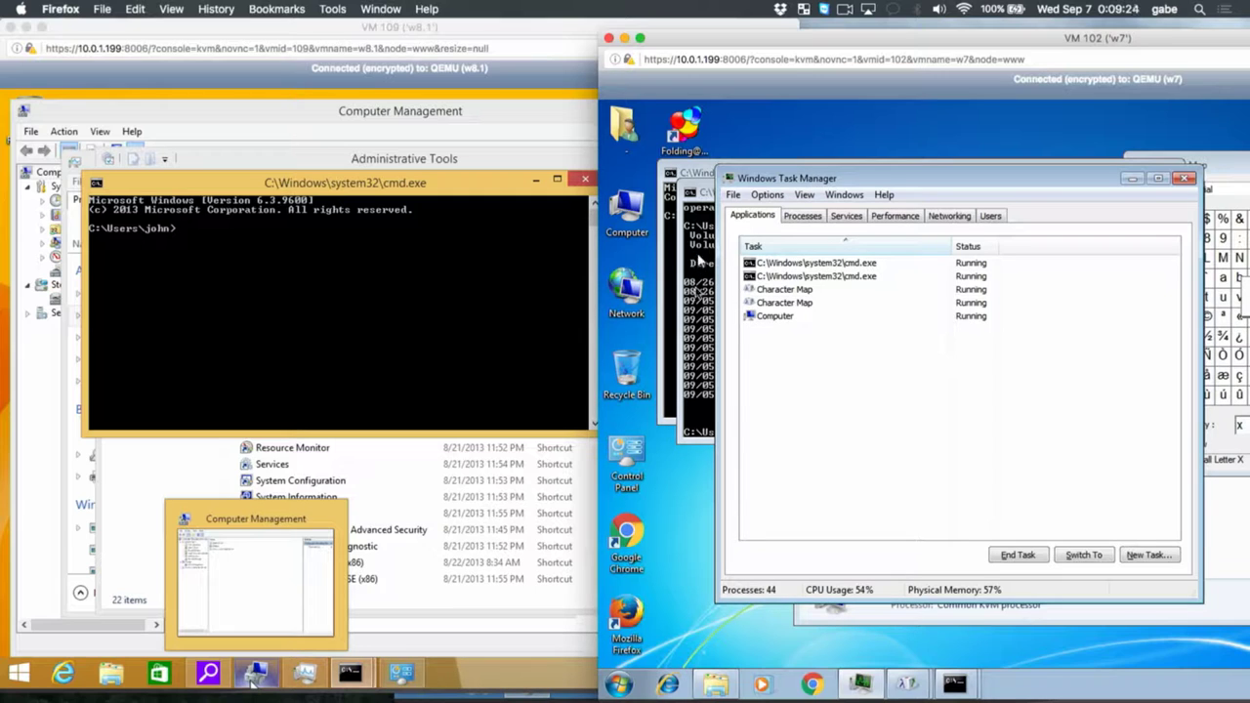
End both running cmd.exe tasks in the Windows 7 Task Manager
left_click(690, 256)
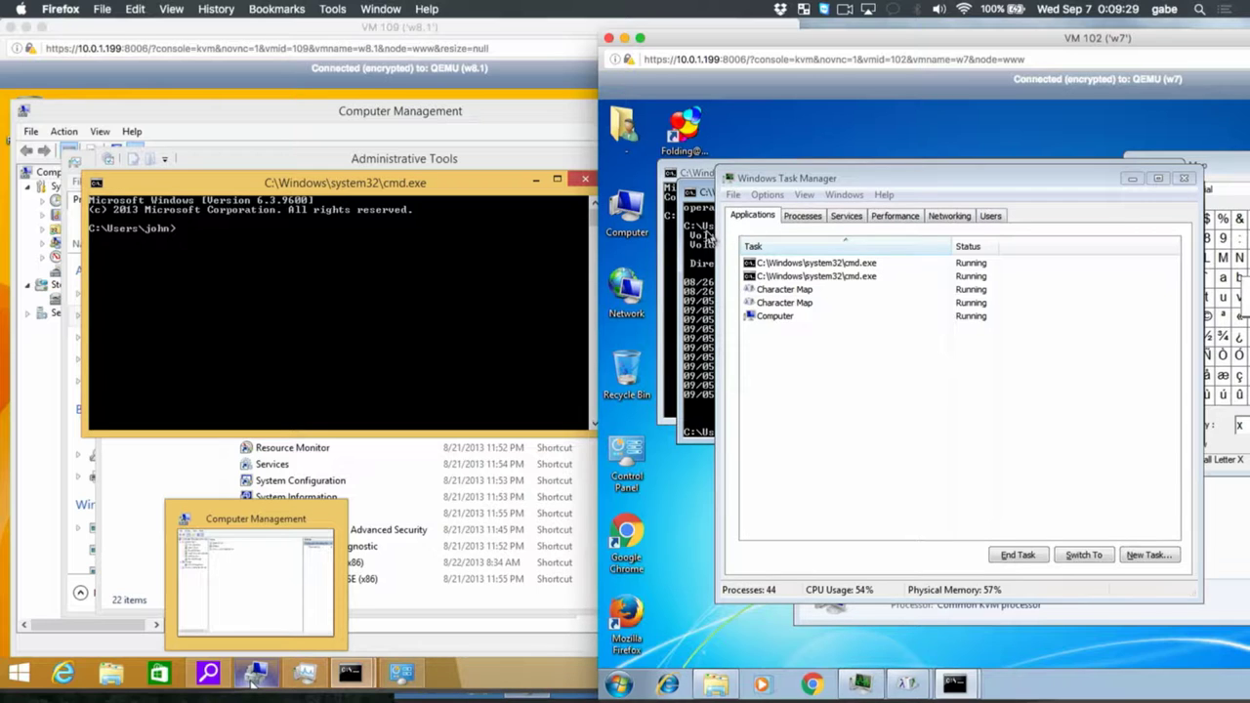
left_click(766, 262)
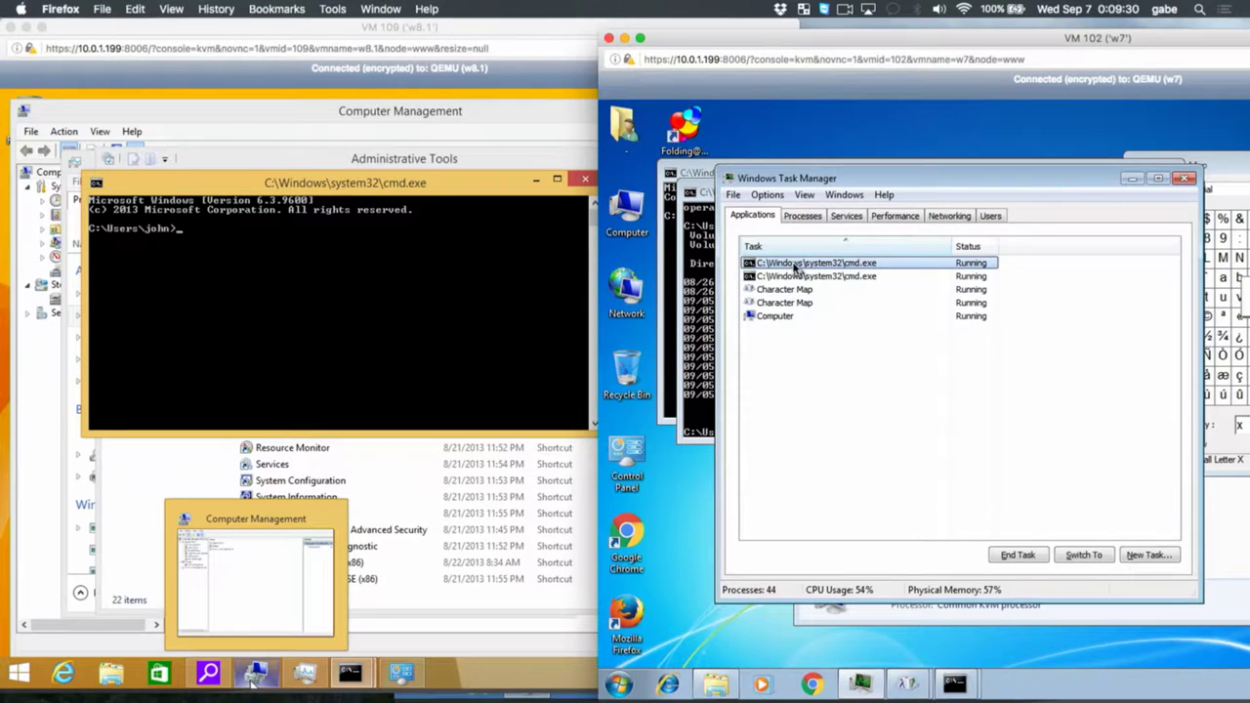
left_click(1017, 555)
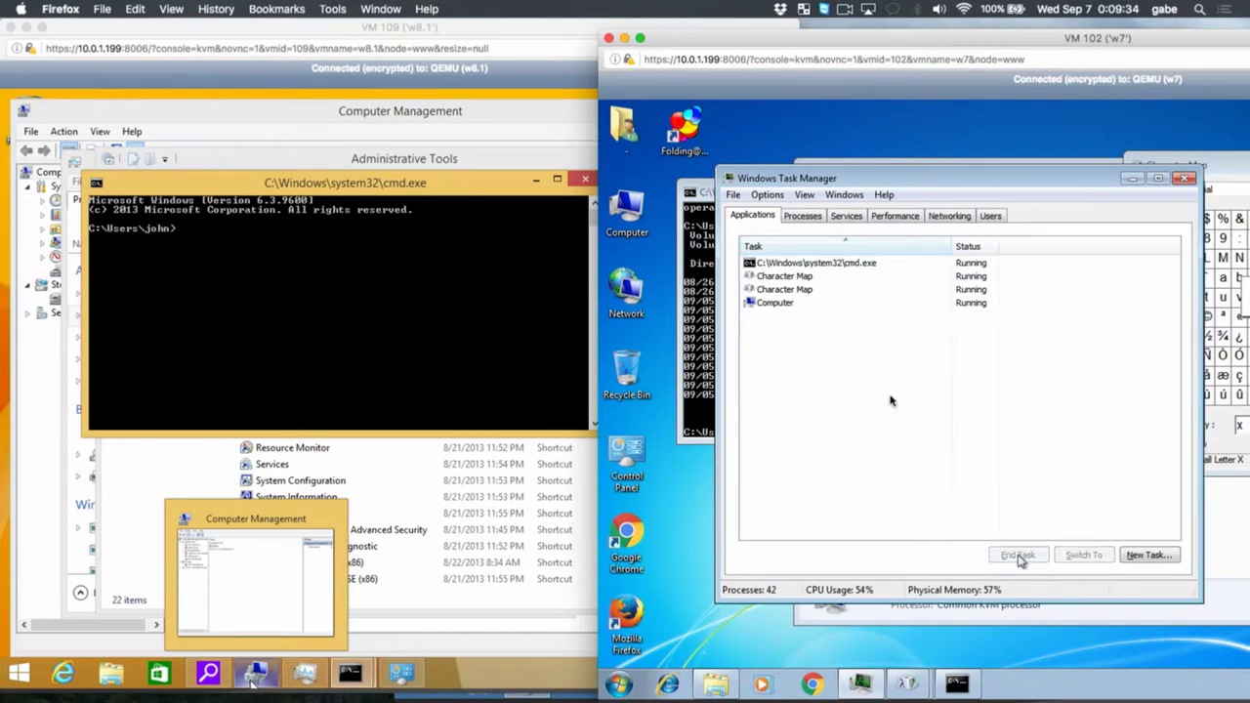
right_click(786, 265)
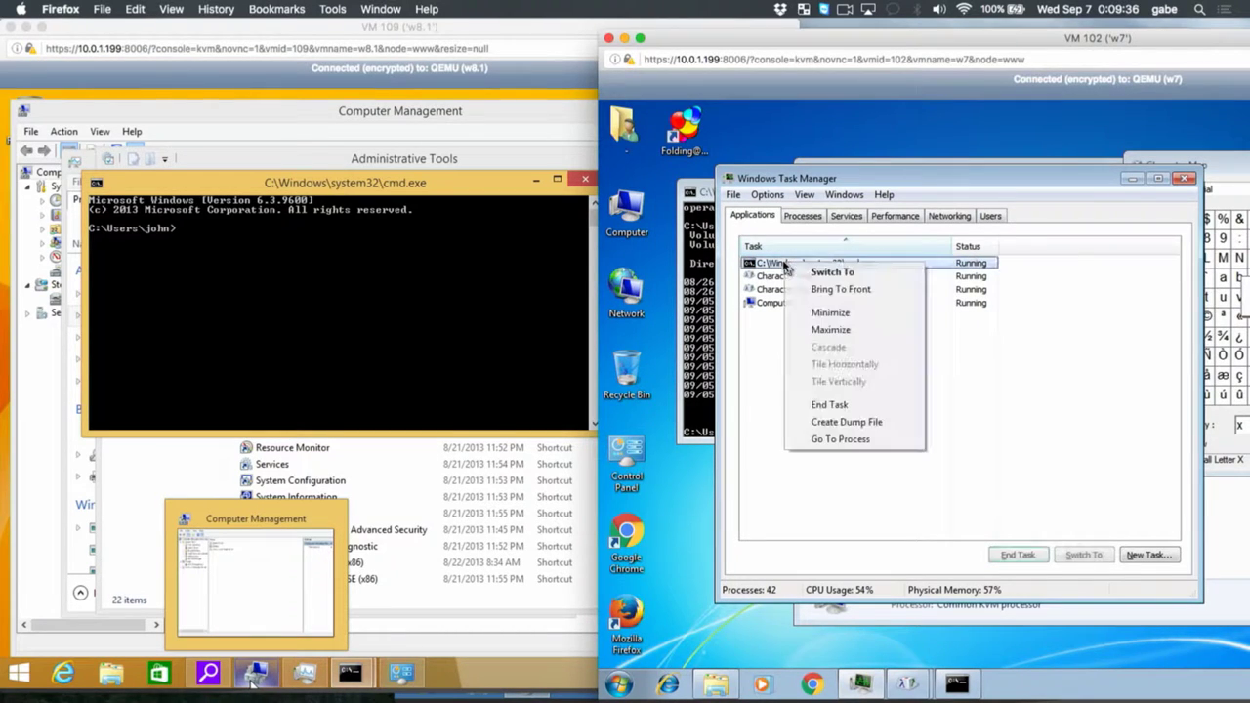
left_click(858, 406)
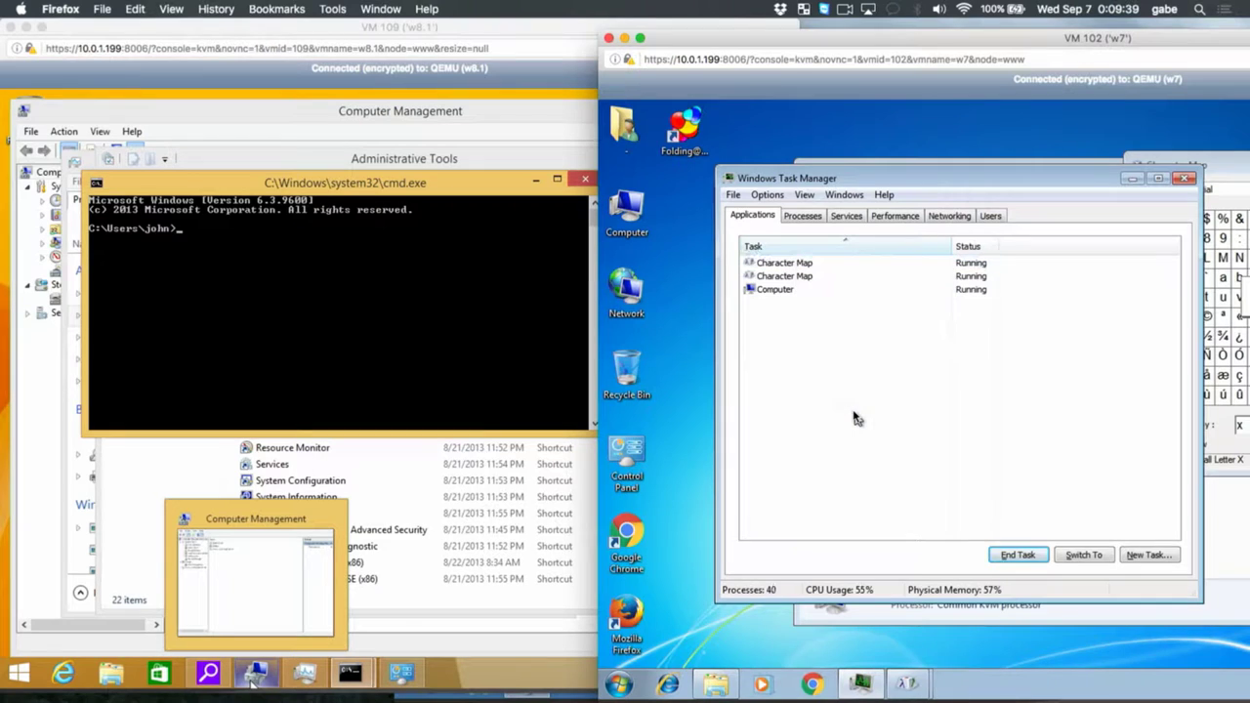
Review the processes, services and performance graphs in the Windows 7 Task Manager, selecting the first charmap.exe process along the way
left_click(787, 265)
left_click(808, 217)
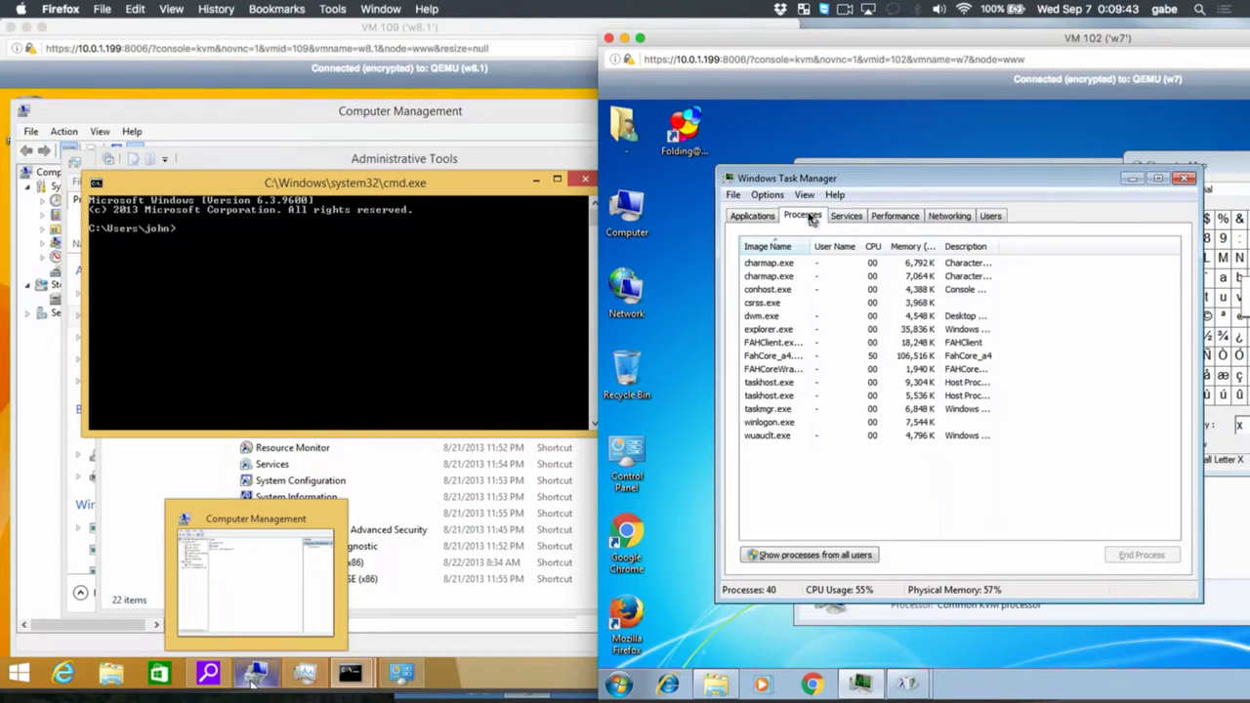
left_click(802, 266)
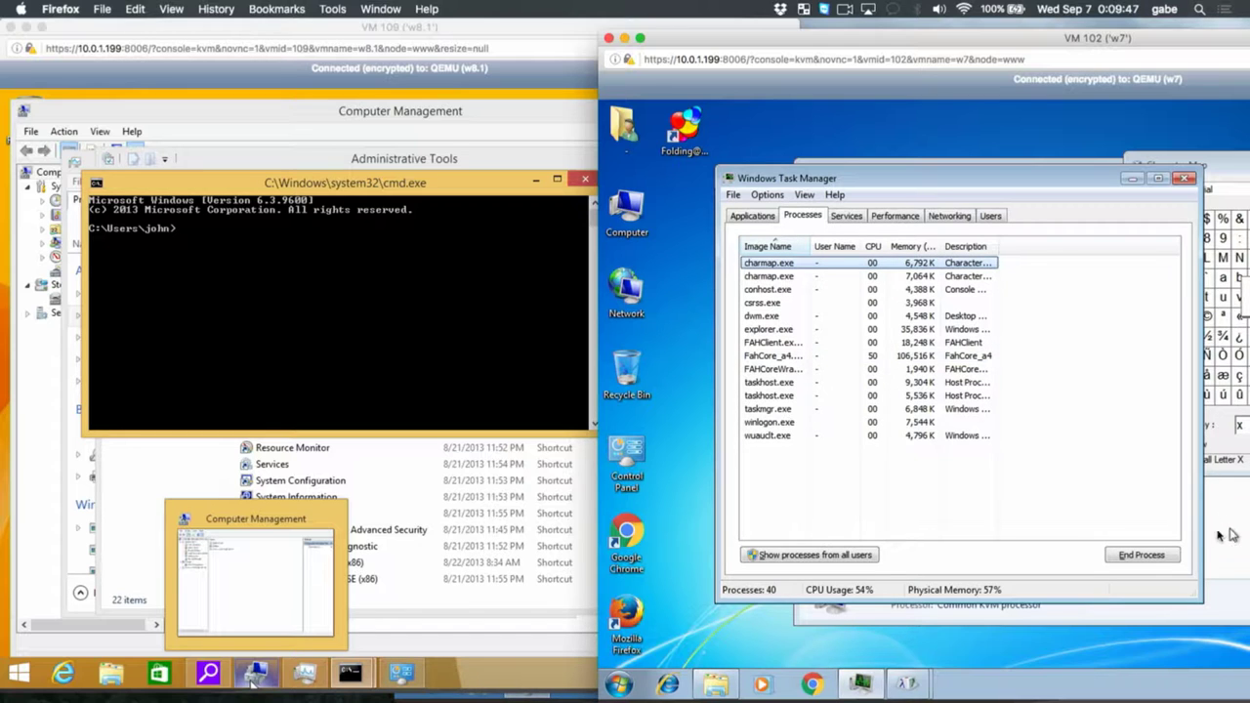
left_click(847, 217)
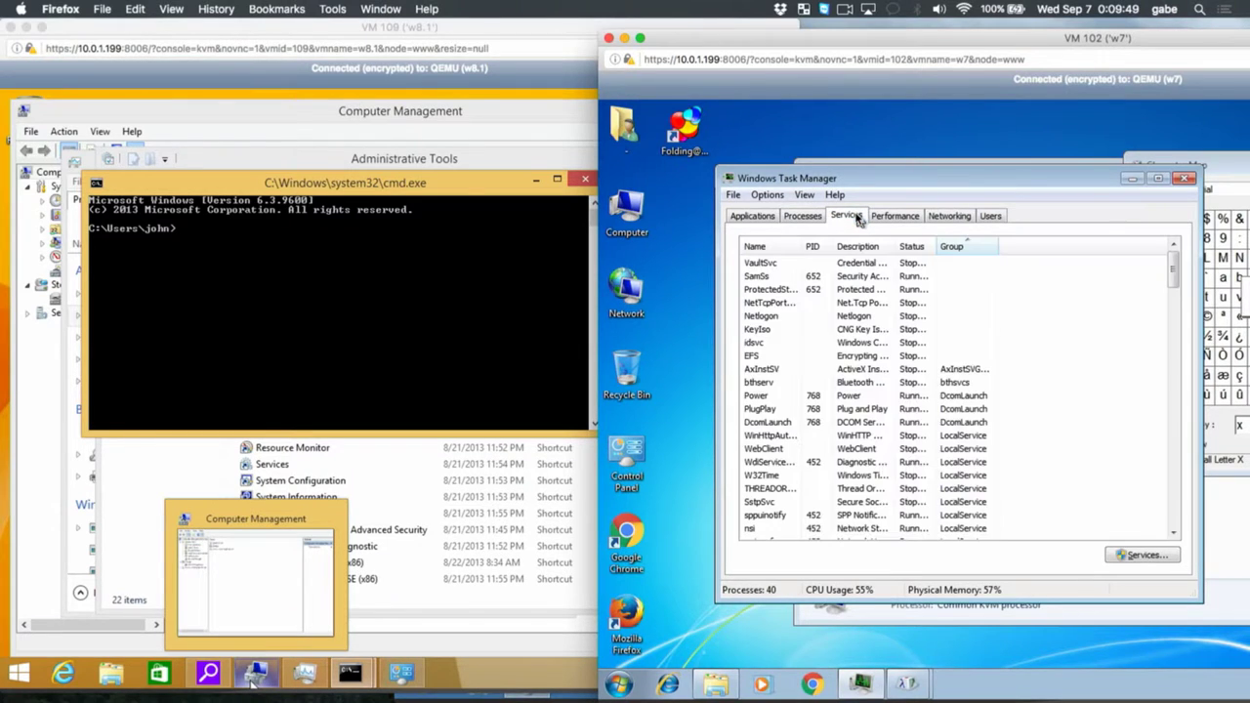
left_click(896, 217)
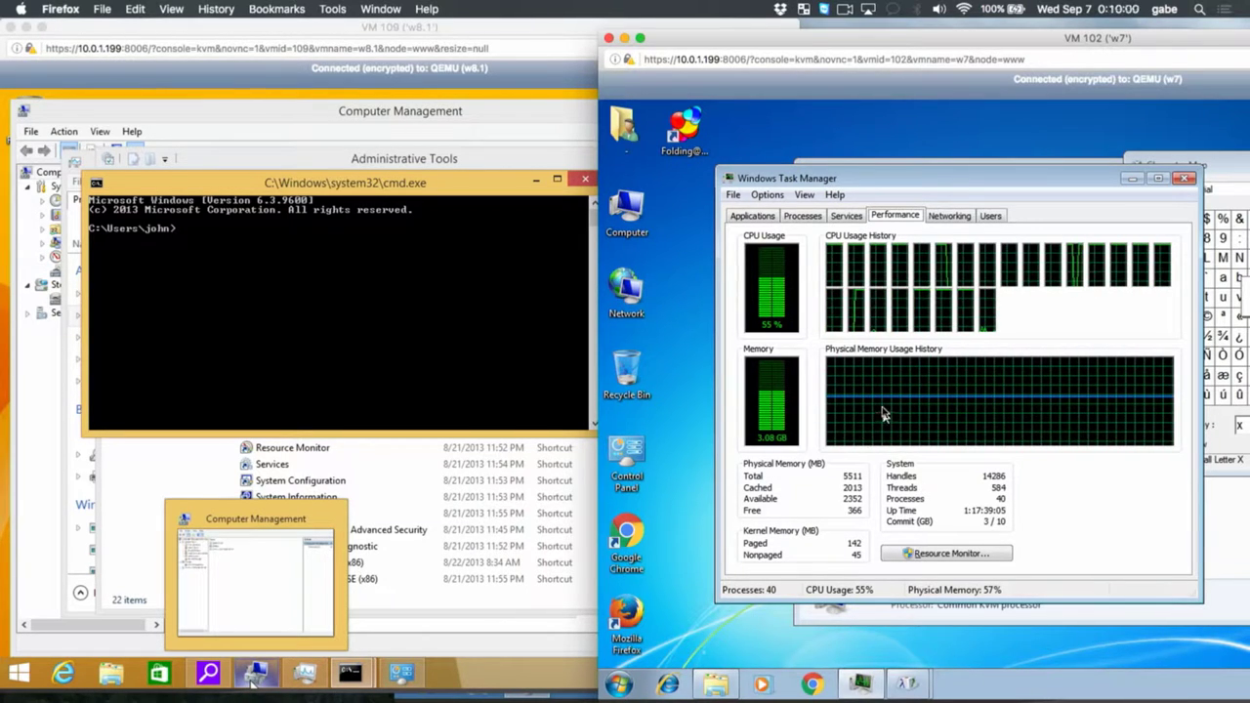
left_click_drag(944, 181, 859, 162)
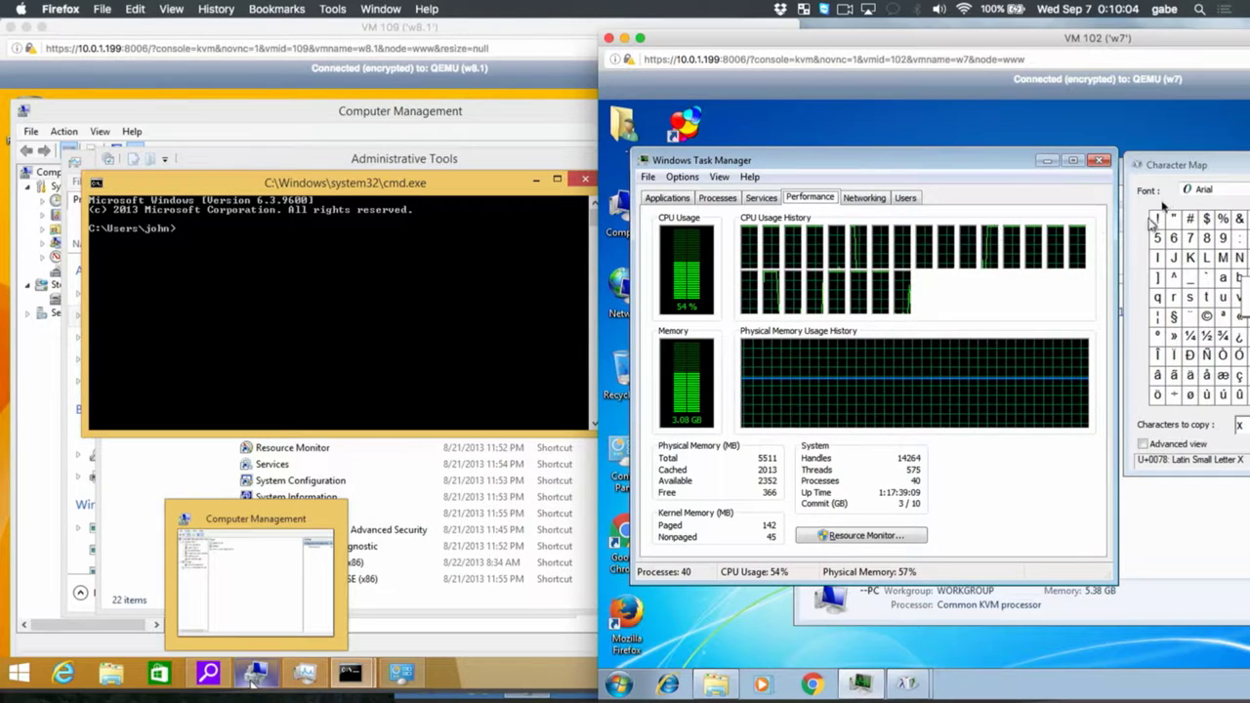
Open Task Manager in the Windows 8.1 virtual machine, collapse it to fewer details and expand it back to more details
left_click(308, 319)
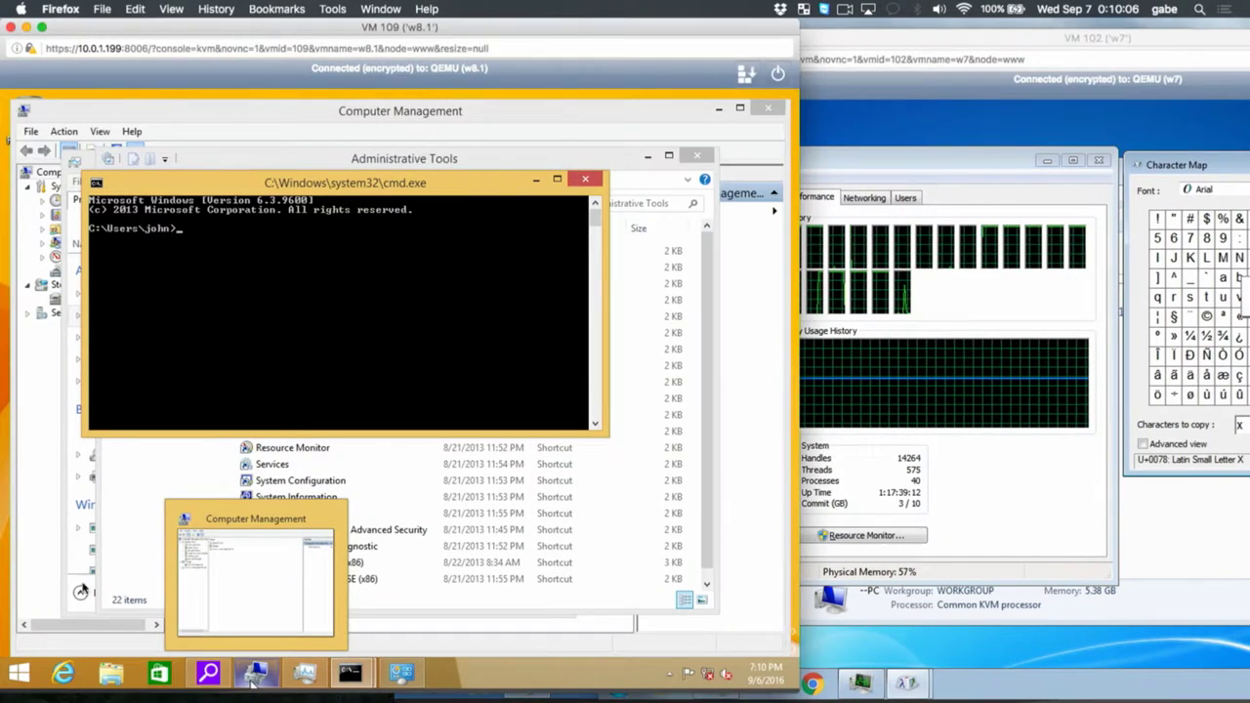
right_click(22, 673)
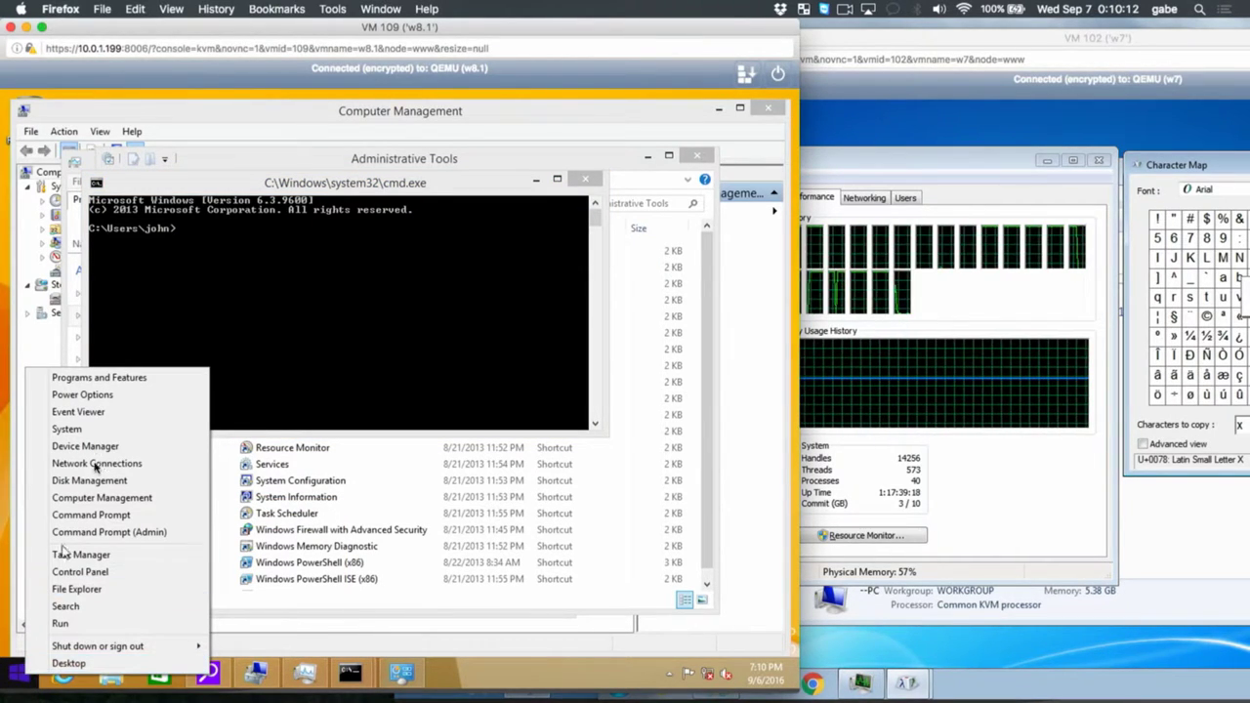
left_click(101, 556)
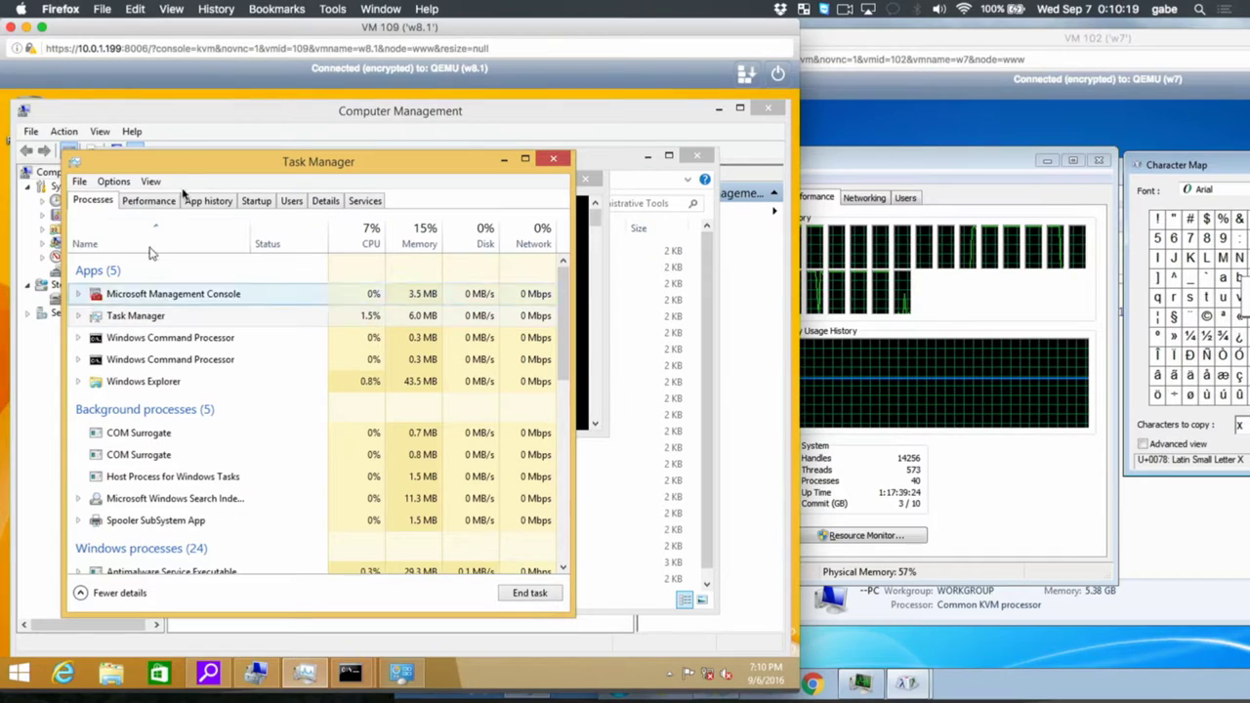
left_click(83, 595)
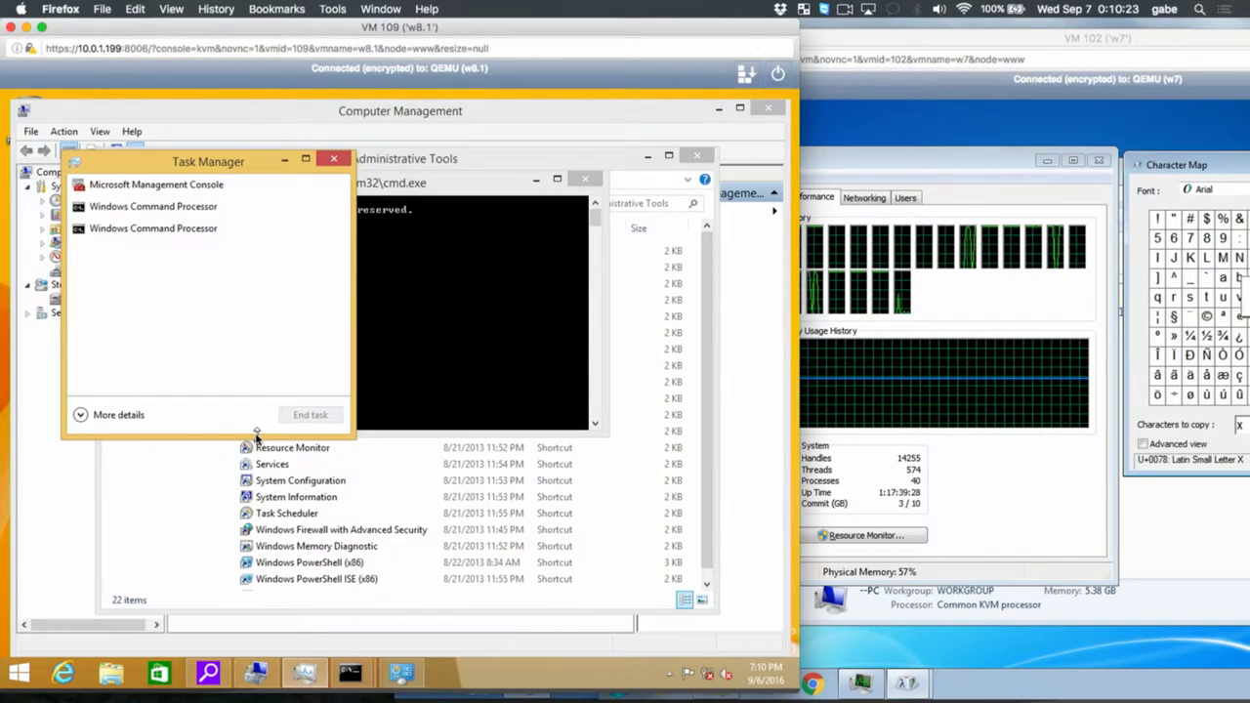
left_click(78, 415)
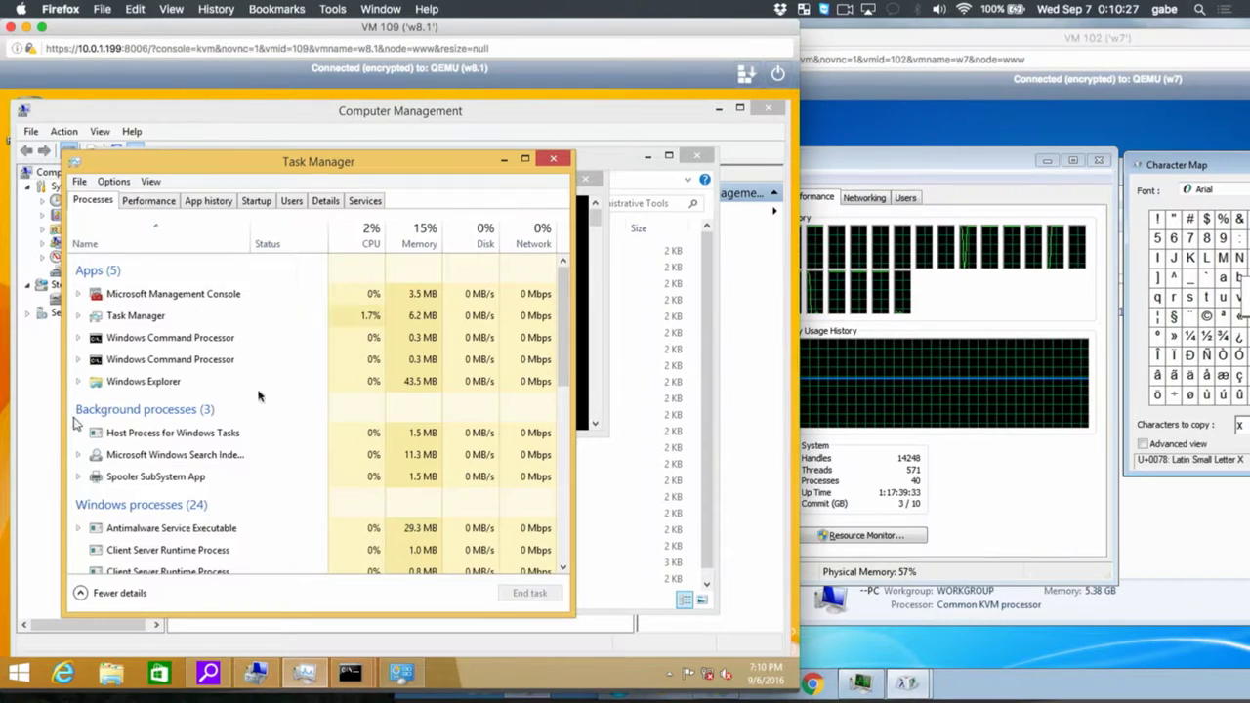
End the second Windows Command Processor task in the Windows 8.1 Task Manager
left_click(159, 322)
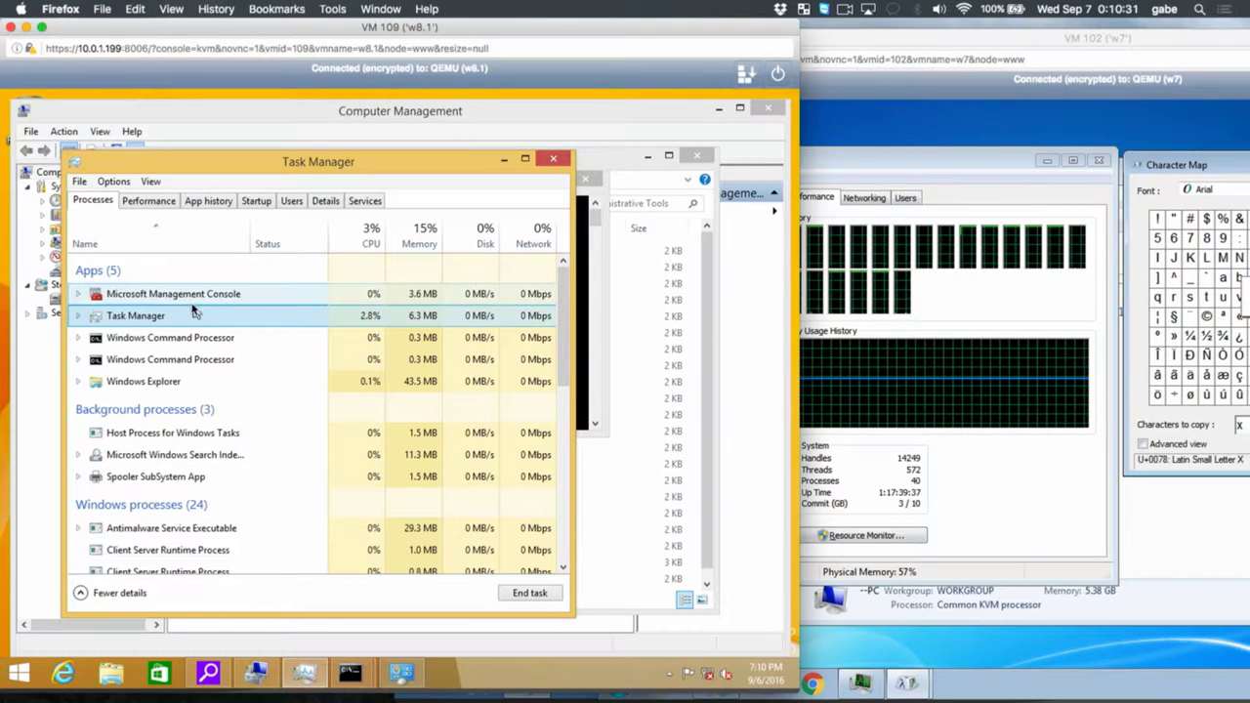
left_click(192, 361)
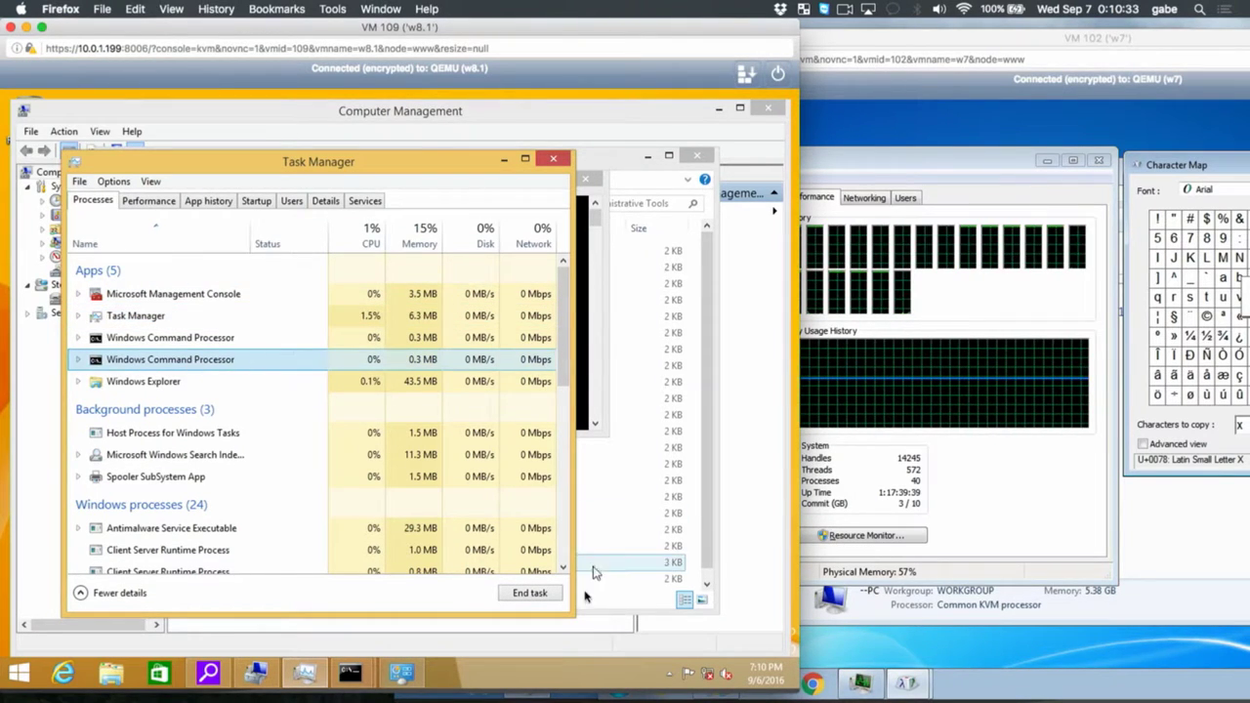
left_click(532, 597)
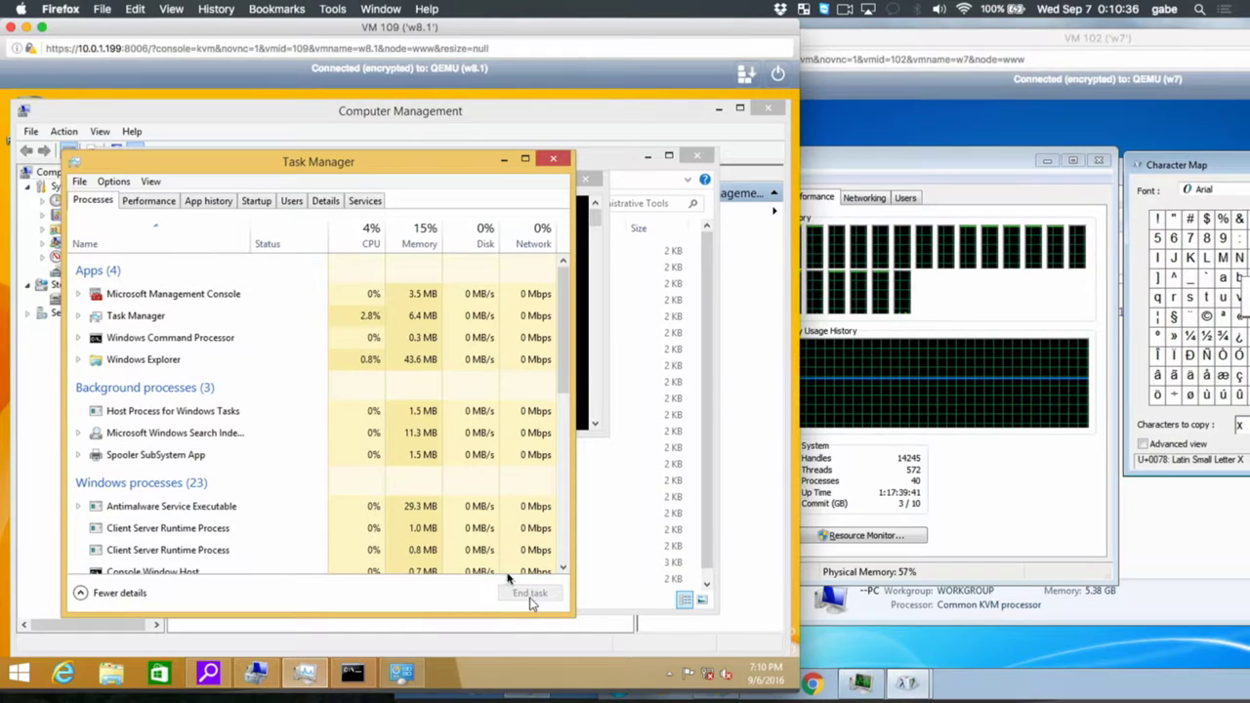
Show the CPU performance in the Windows 8.1 Task Manager and change its graph to logical processors, glancing at Windows 7's graphs for comparison
left_click(154, 200)
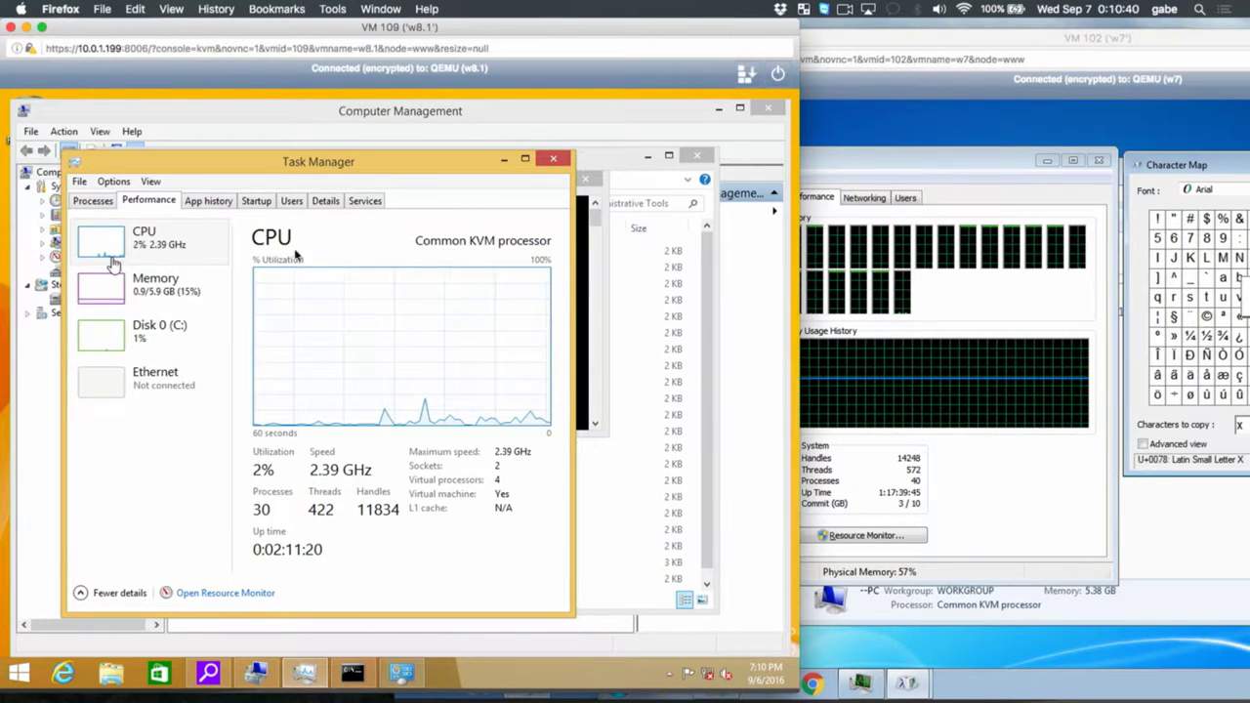
right_click(477, 304)
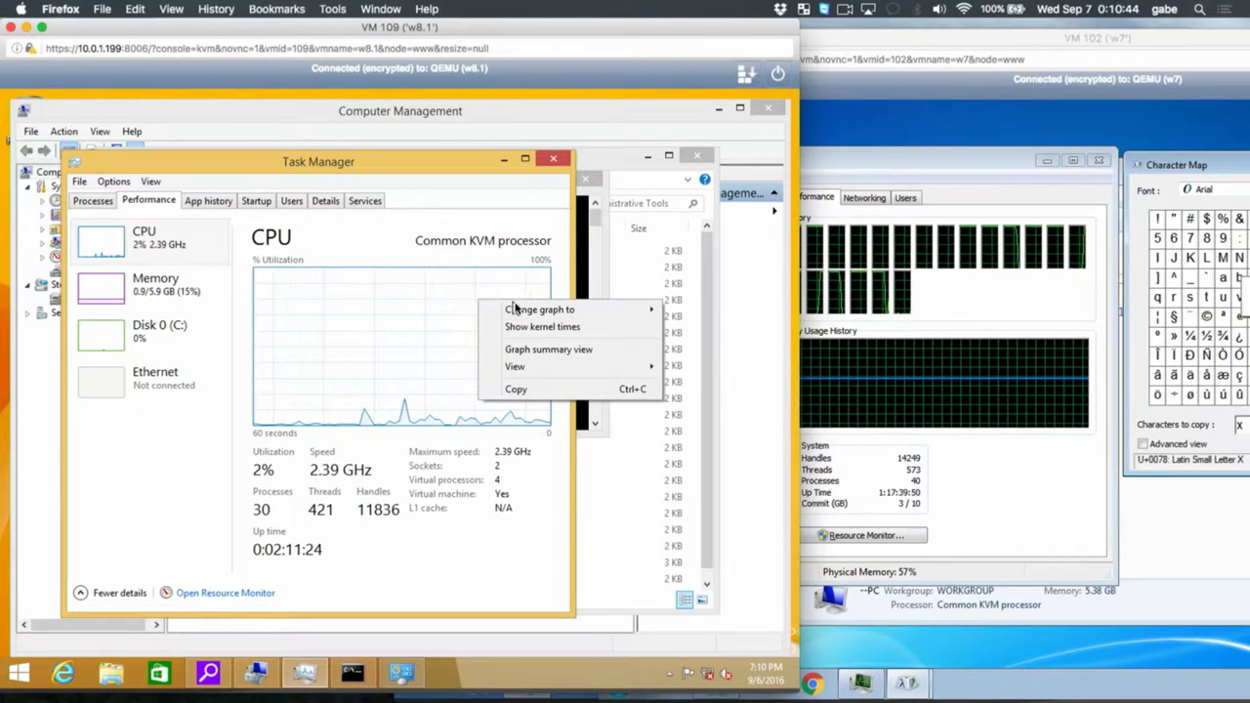
mouse_move(515, 309)
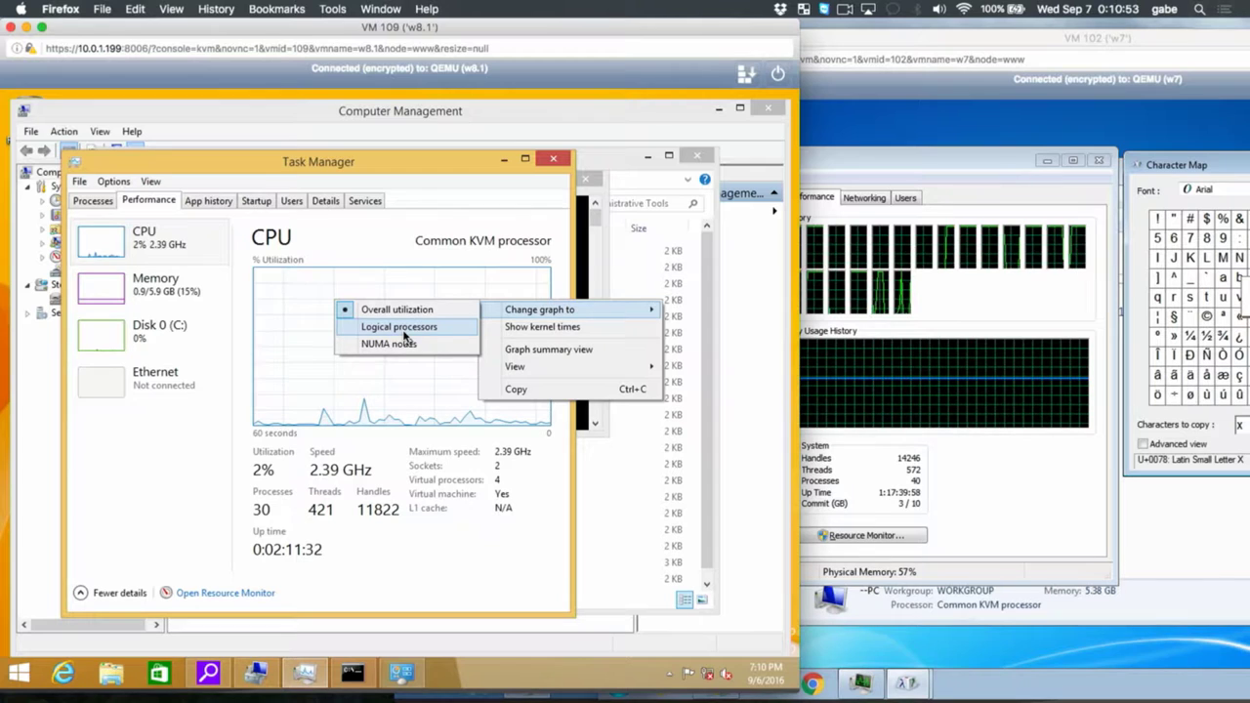
left_click(806, 275)
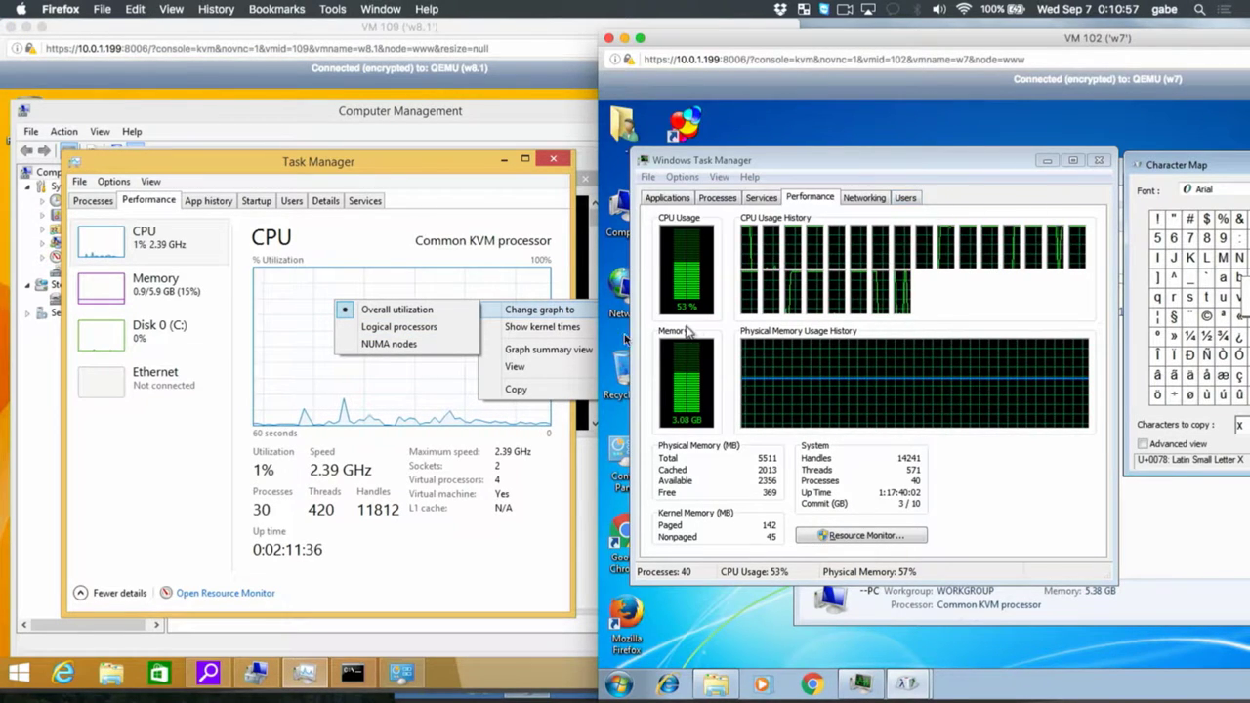
left_click(437, 335)
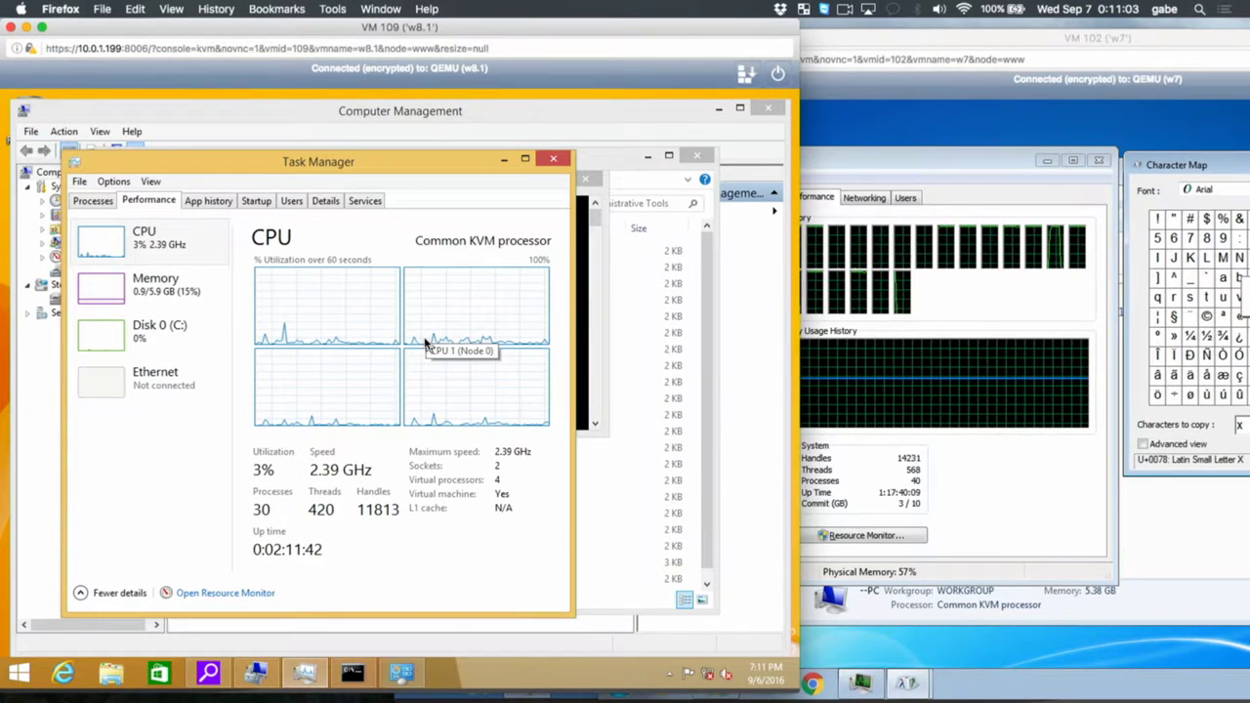
Review the memory and Disk 0 (C:) performance in Windows 8.1, return to the CPU graphs and compare them with Windows 7's
left_click(156, 298)
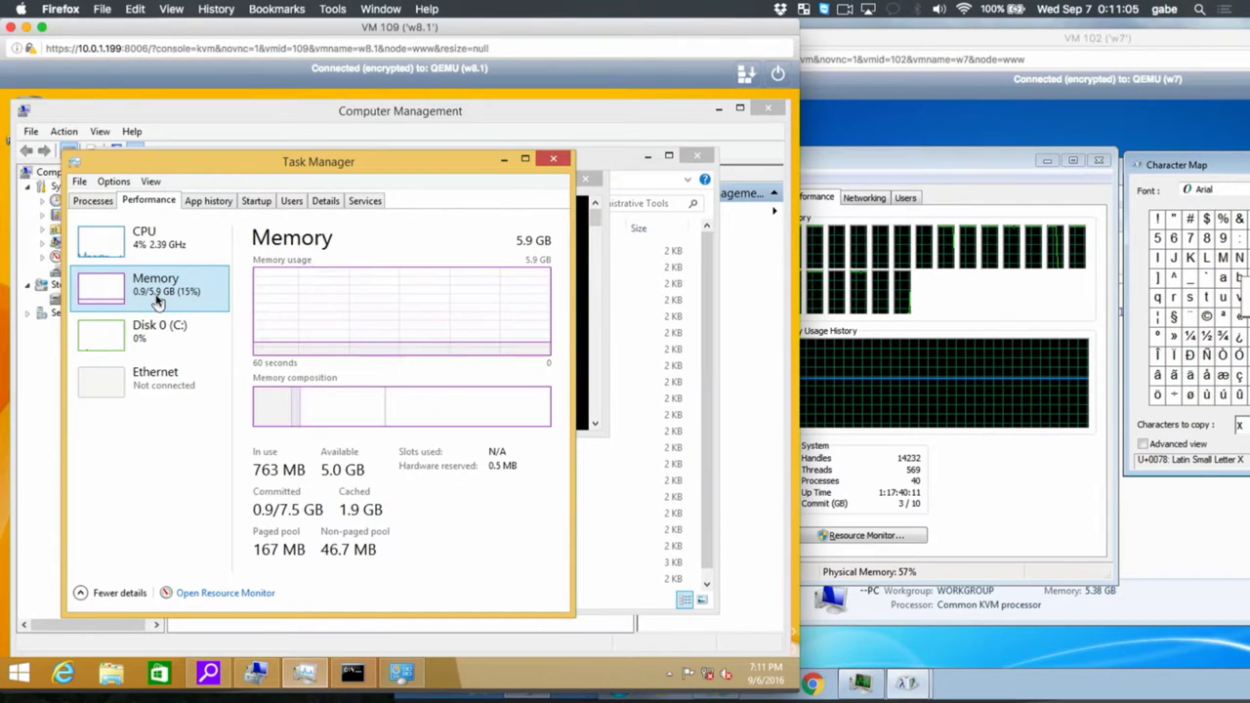
left_click(162, 332)
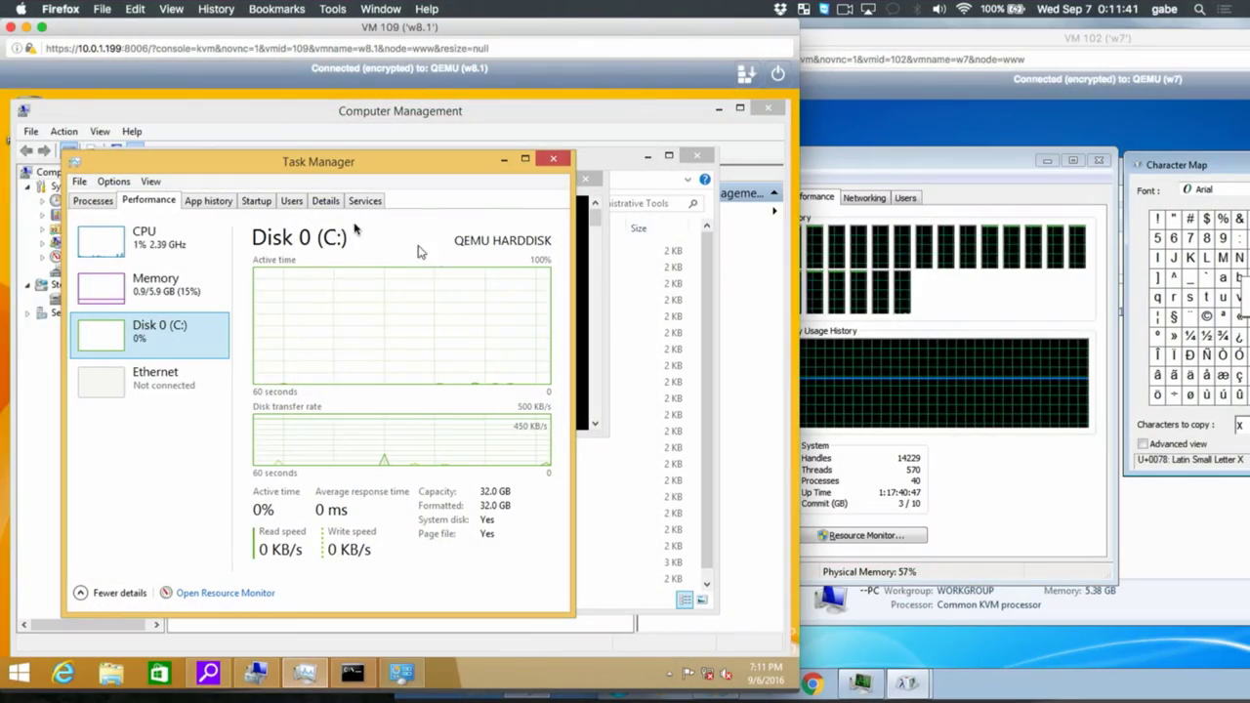
left_click(168, 252)
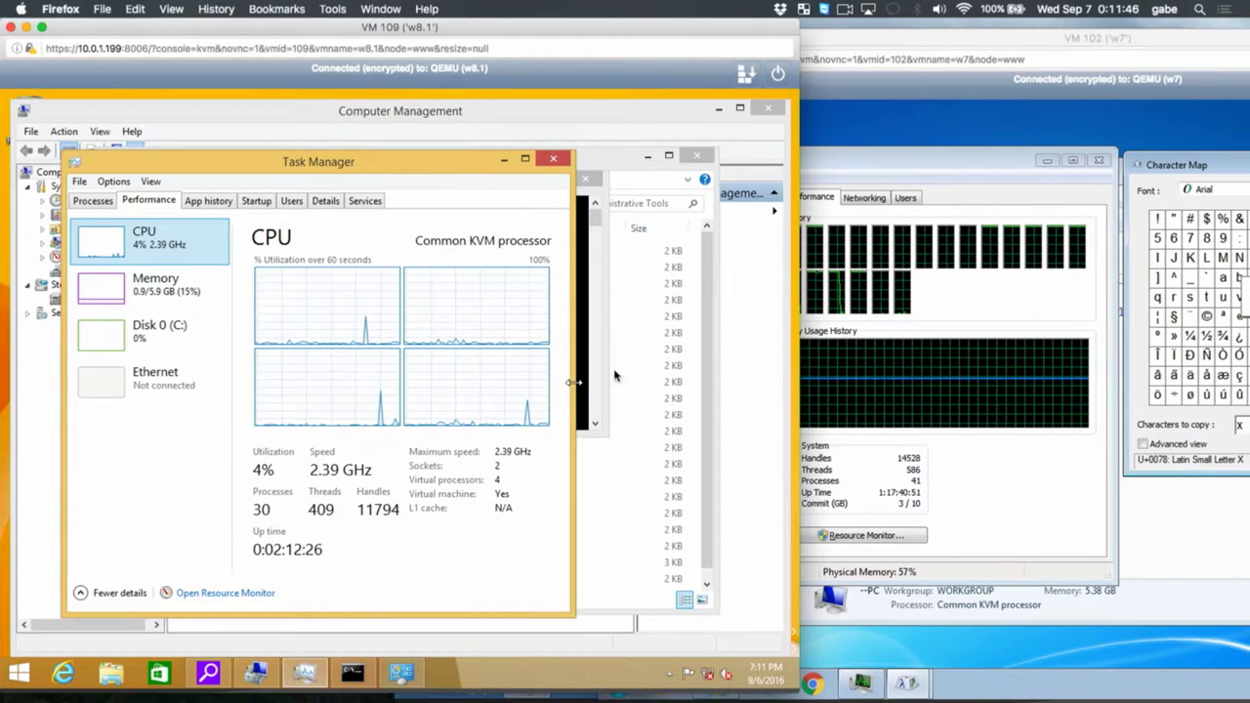
left_click(831, 328)
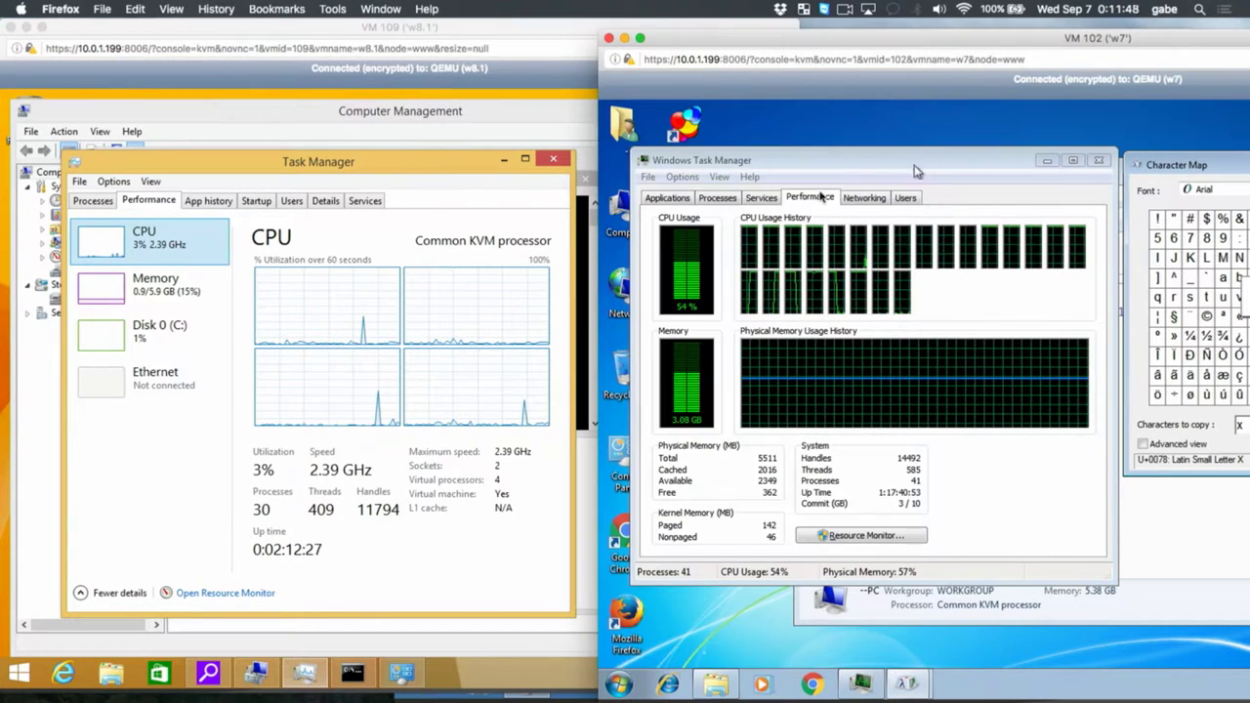
left_click(345, 369)
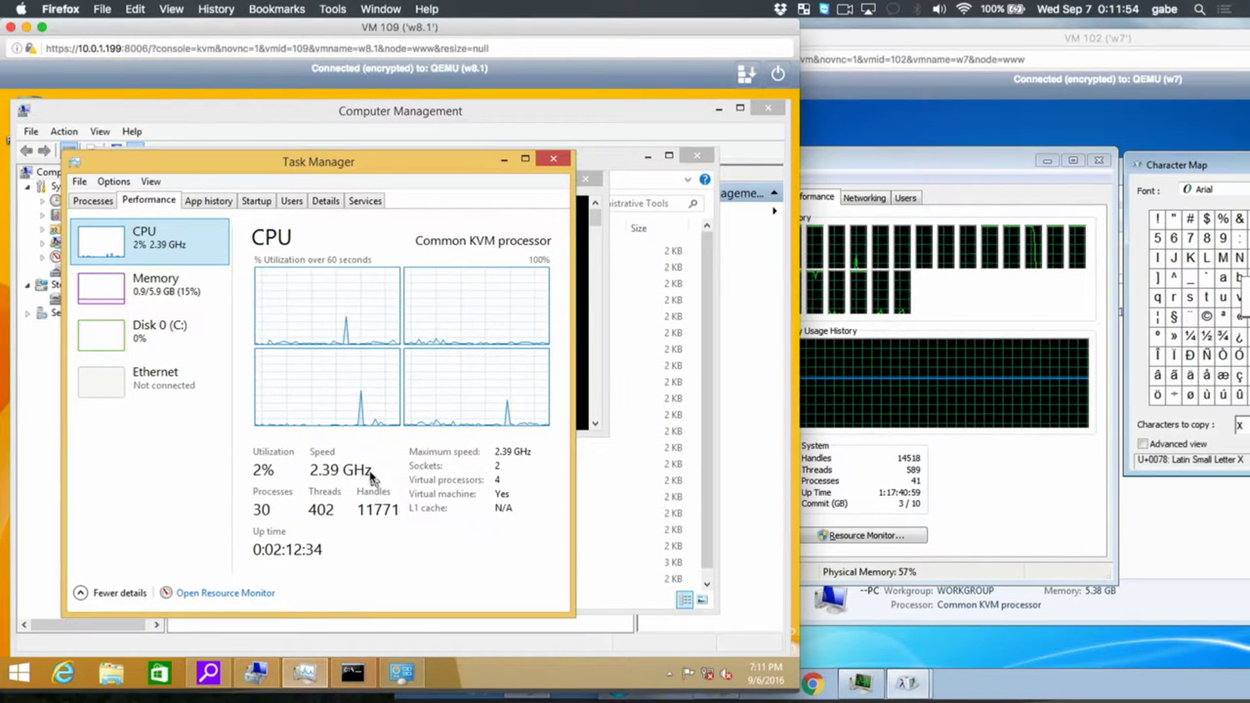
Review the app history, startup items, process details and users in the Windows 8.1 Task Manager
left_click(213, 202)
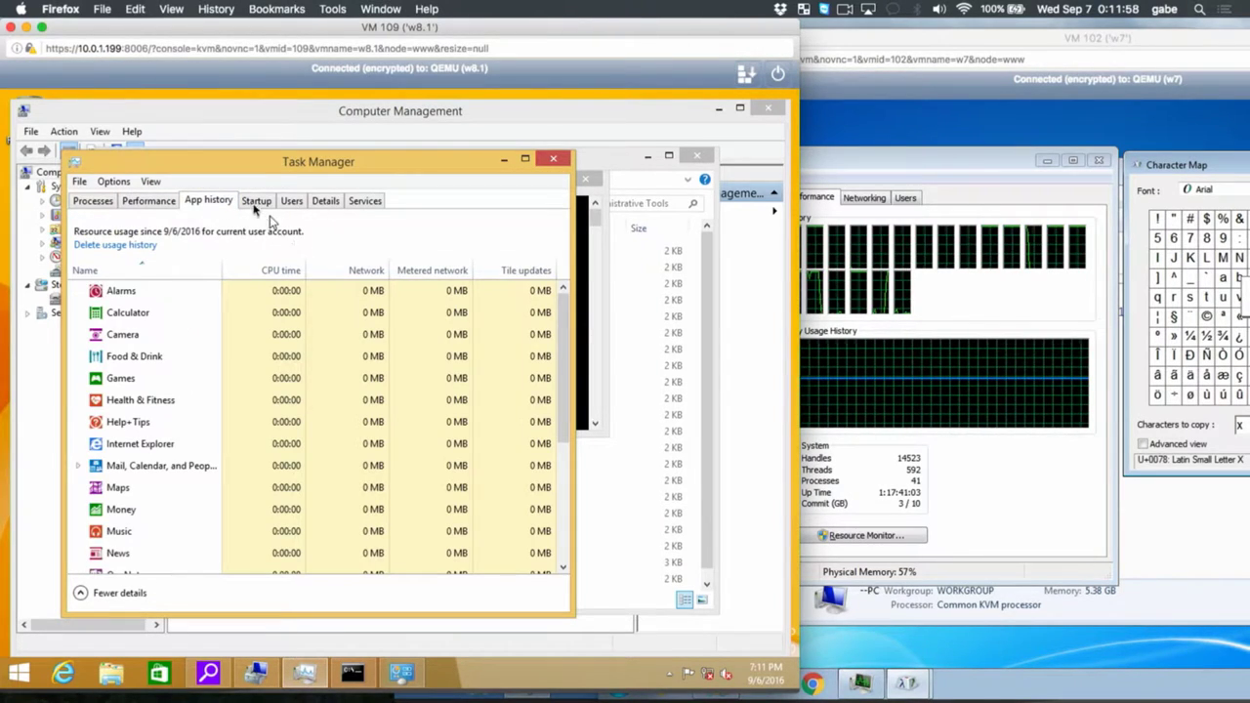
left_click(253, 203)
left_click(320, 201)
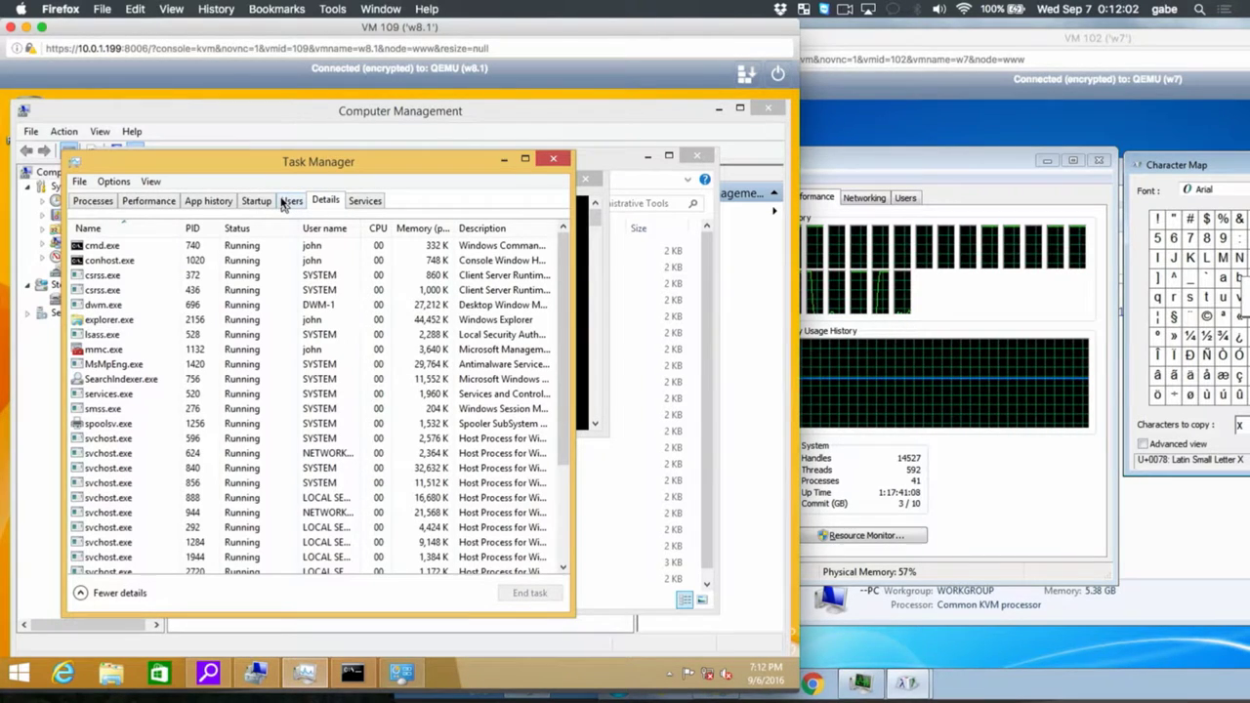
left_click(284, 203)
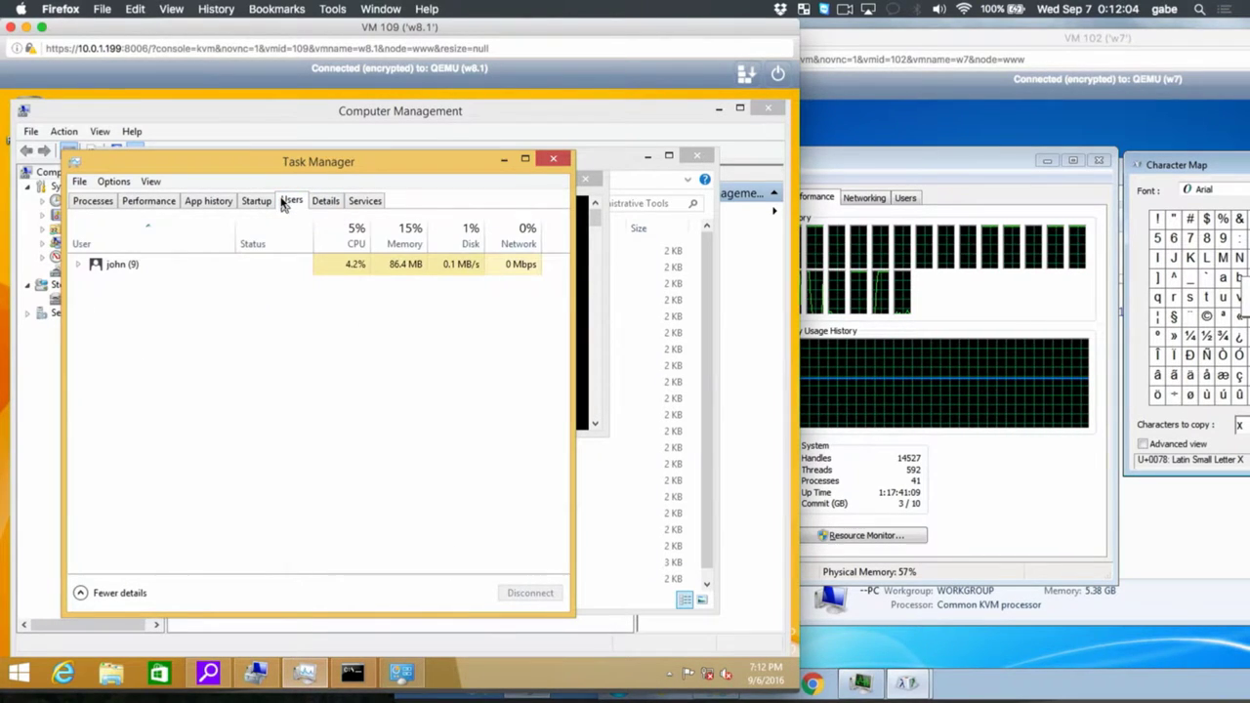
Browse the services in the Windows 8.1 Task Manager and show the available actions for AudioEndpointBuilder without applying any
left_click(365, 201)
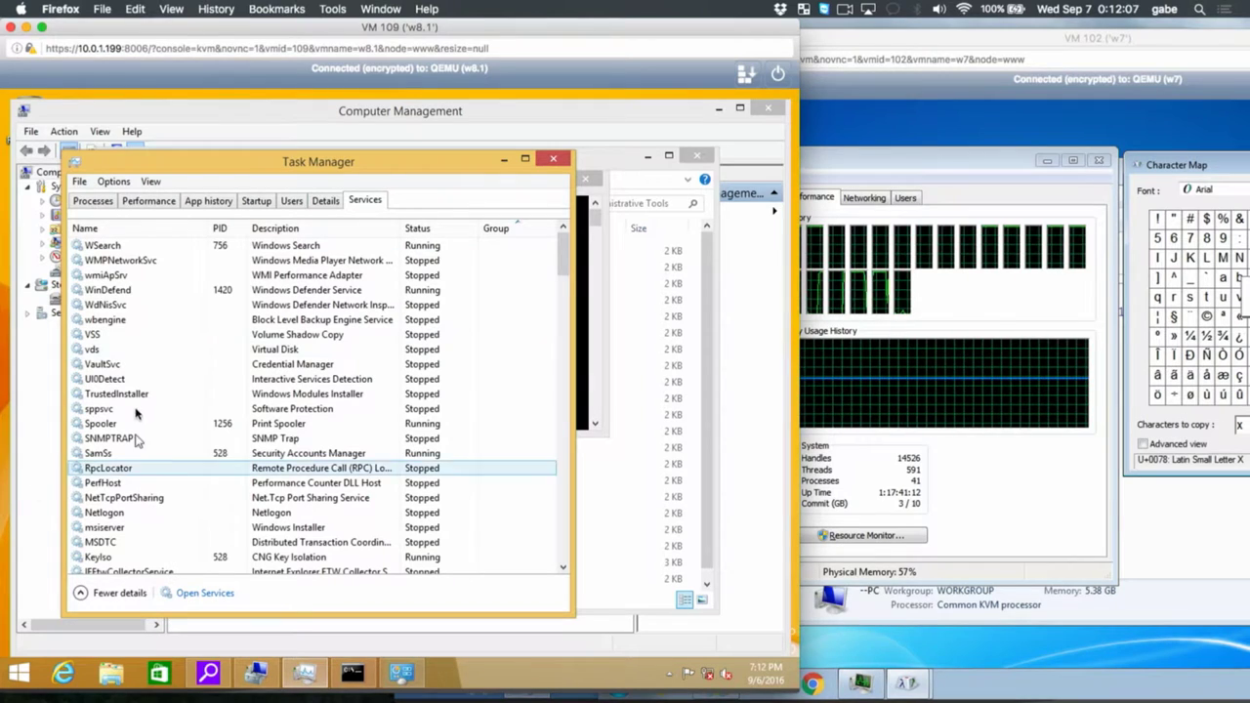
scroll(139, 390, "down", 15)
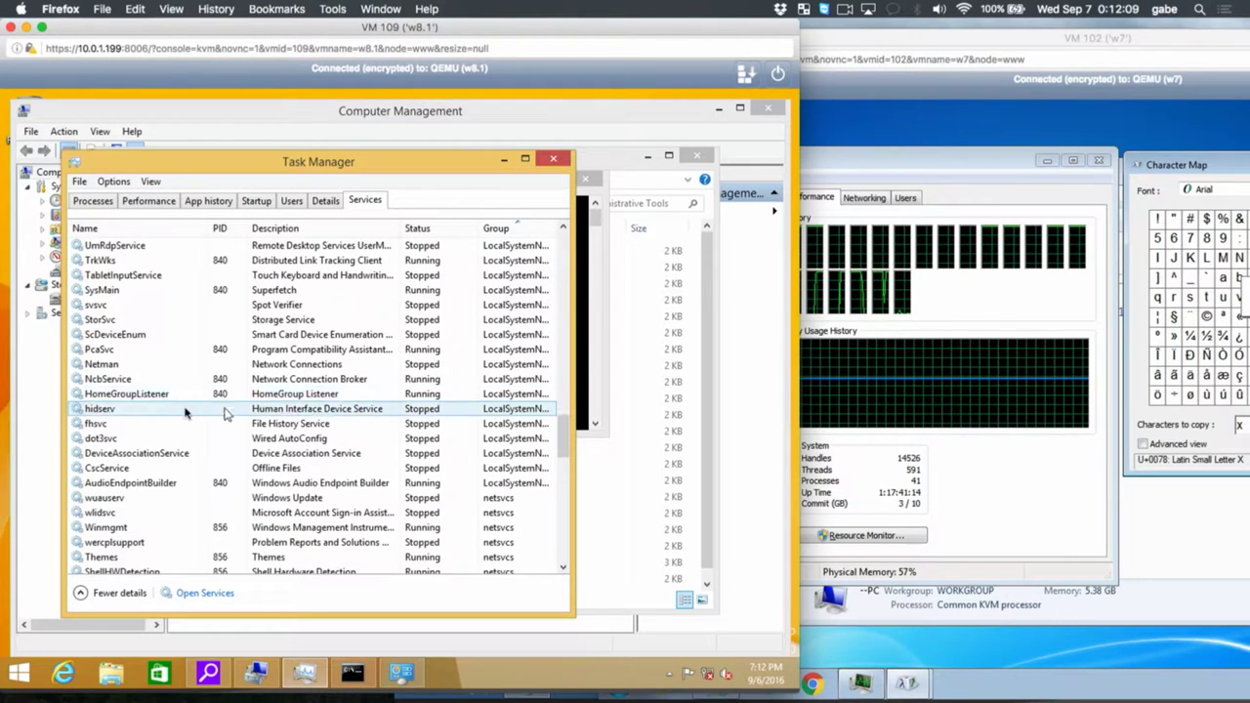
left_click(173, 409)
left_click(157, 482)
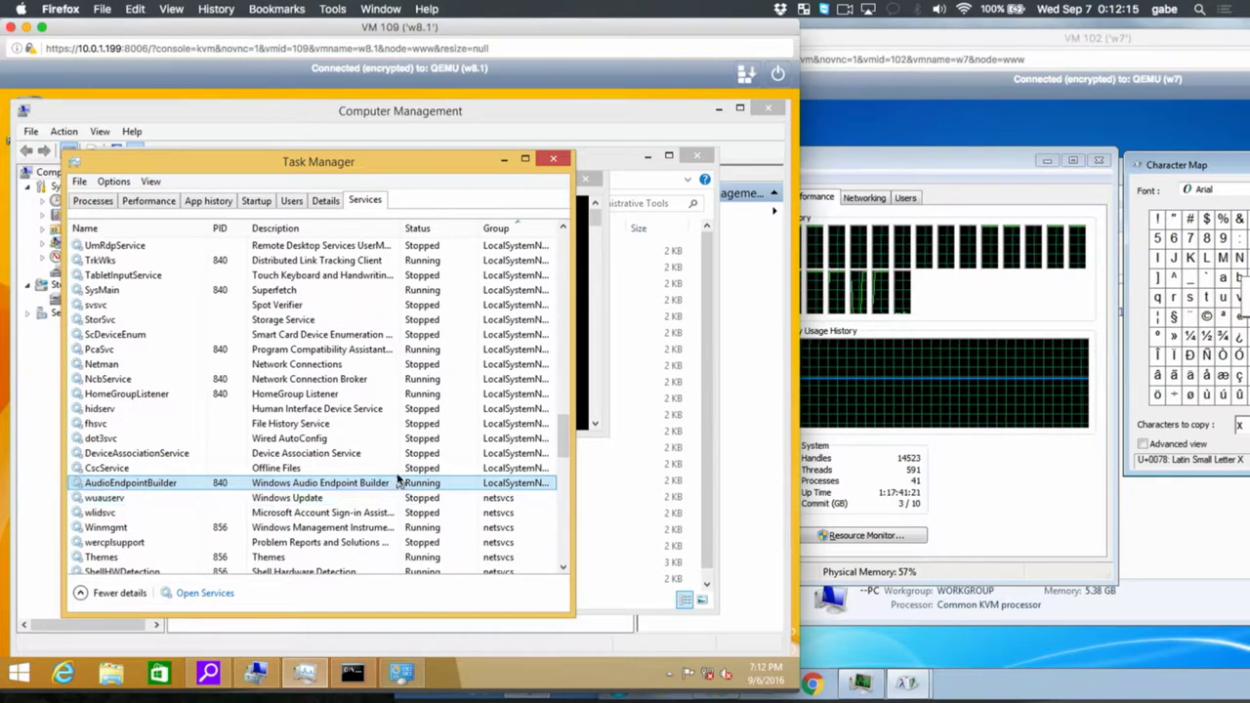
right_click(330, 486)
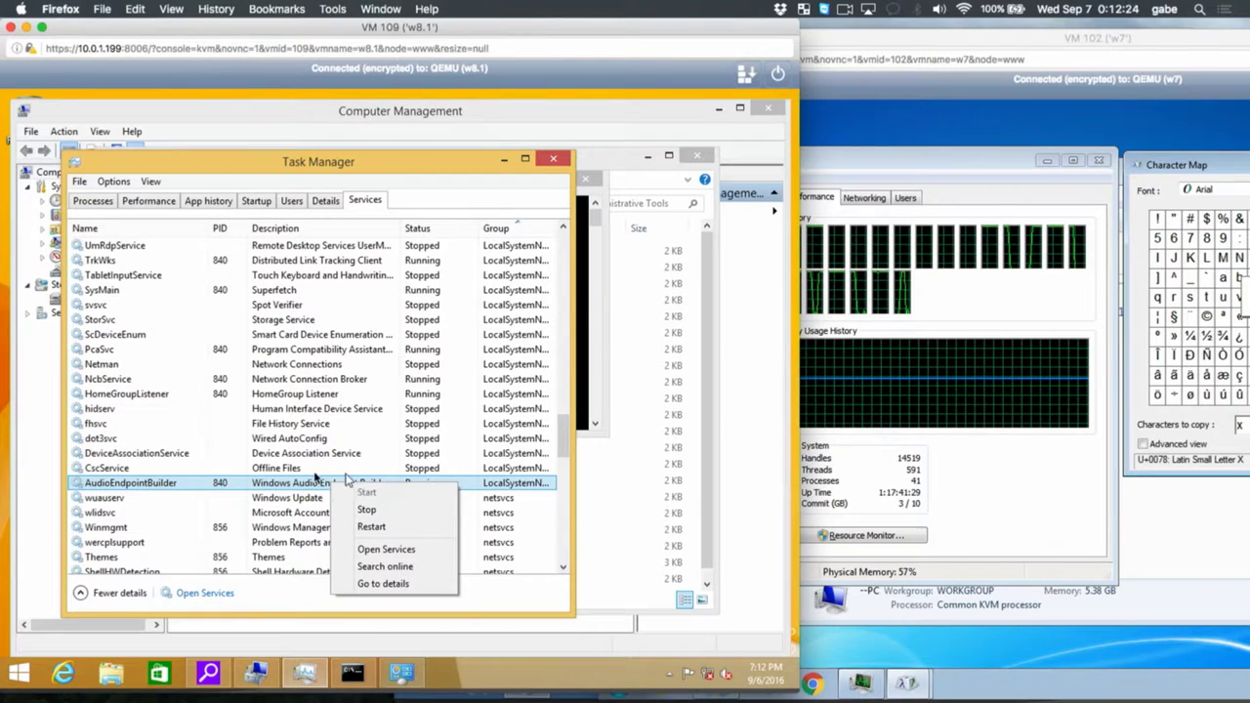
left_click(278, 470)
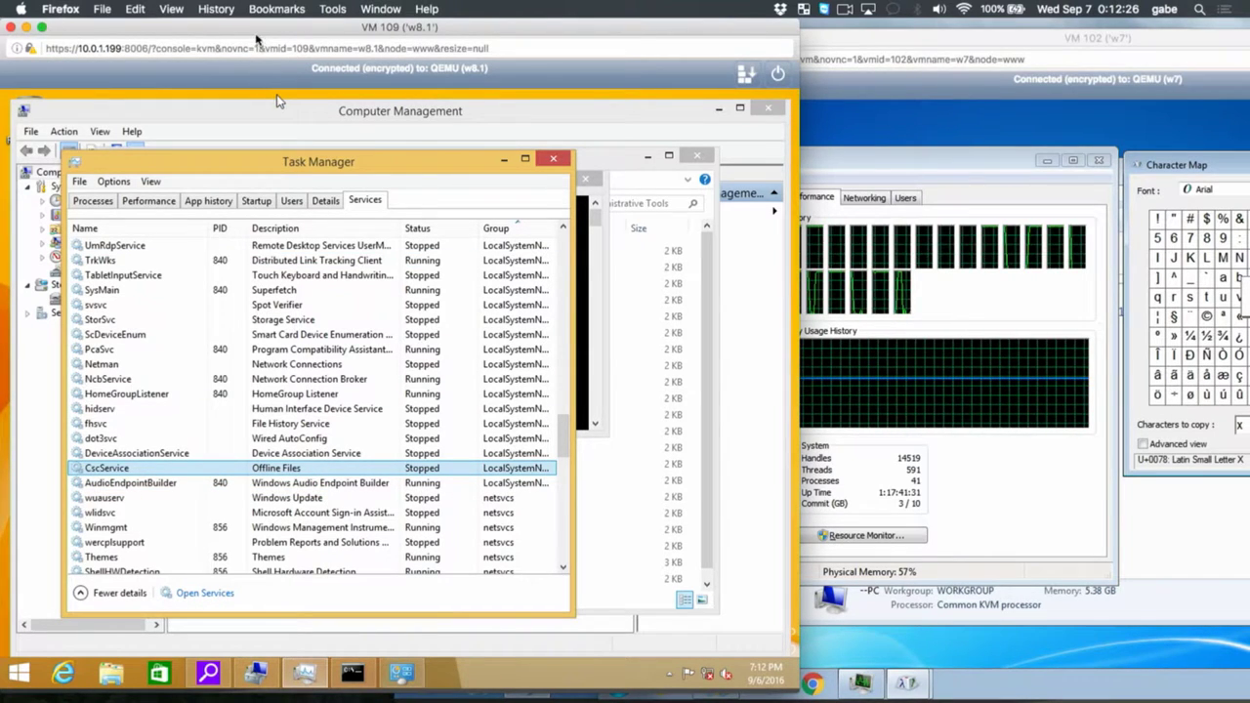
Switch to the Windows 10 virtual machine and open its Task Manager
key("ctrl+Up")
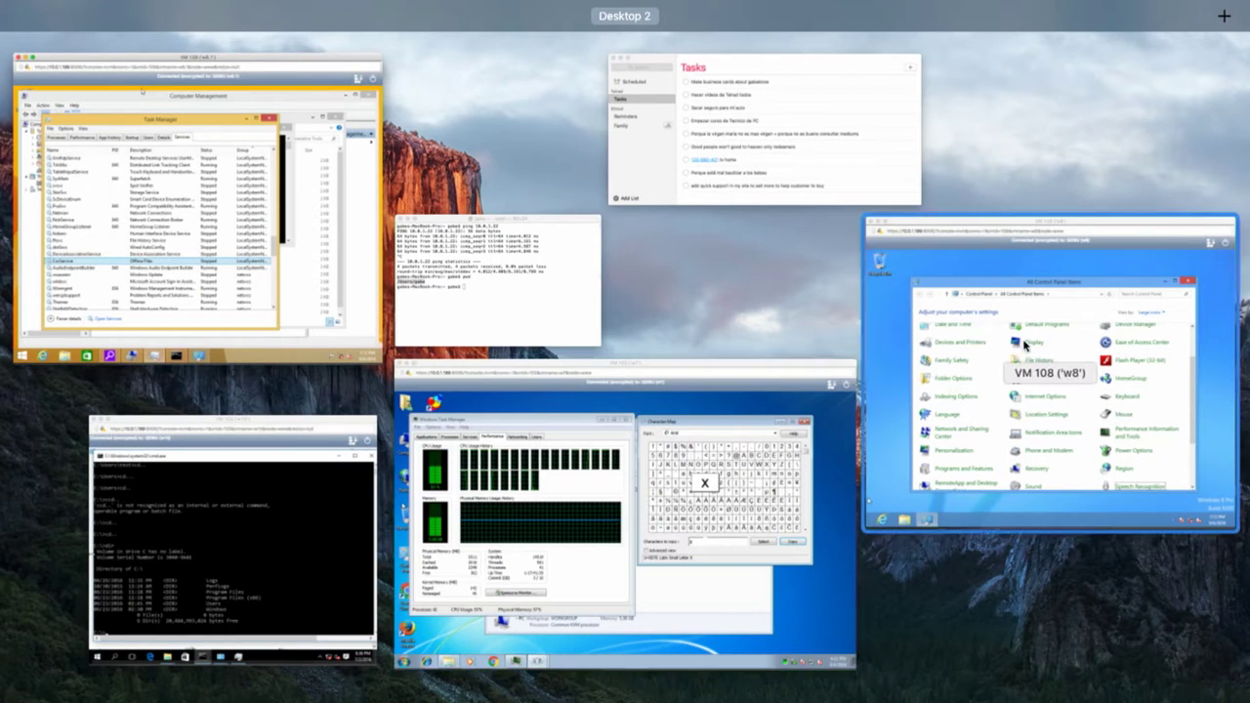
left_click(277, 535)
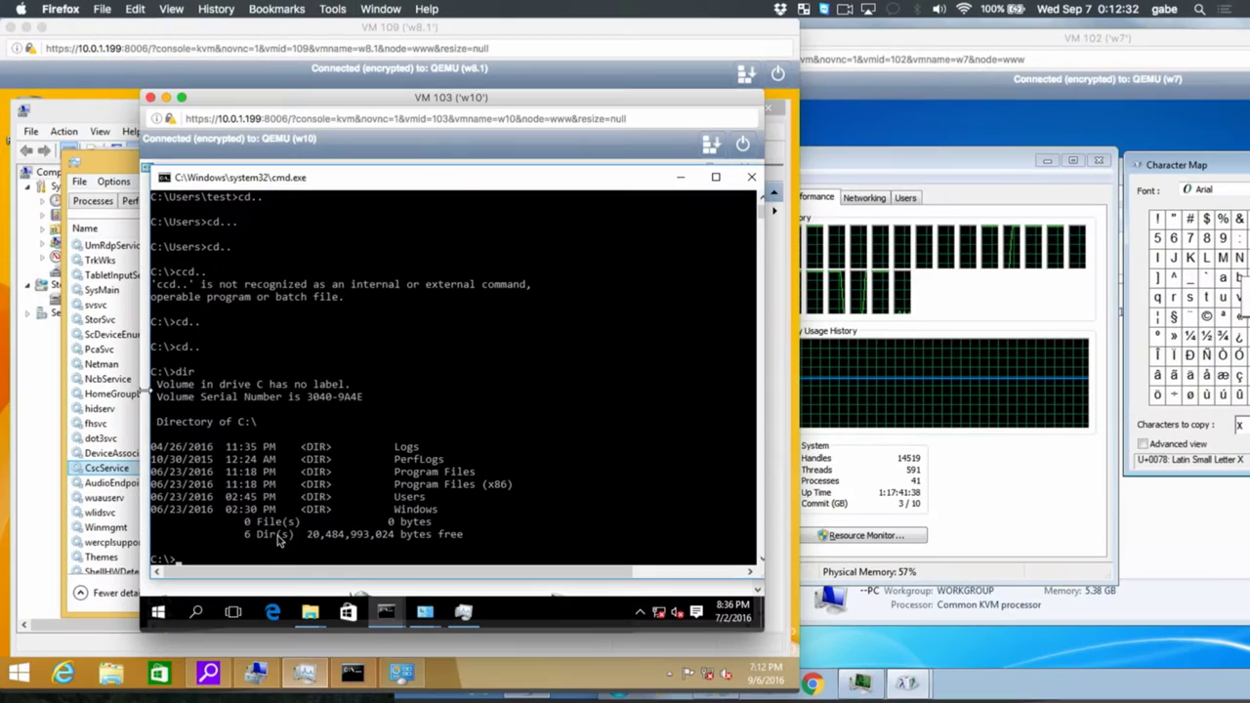
right_click(157, 611)
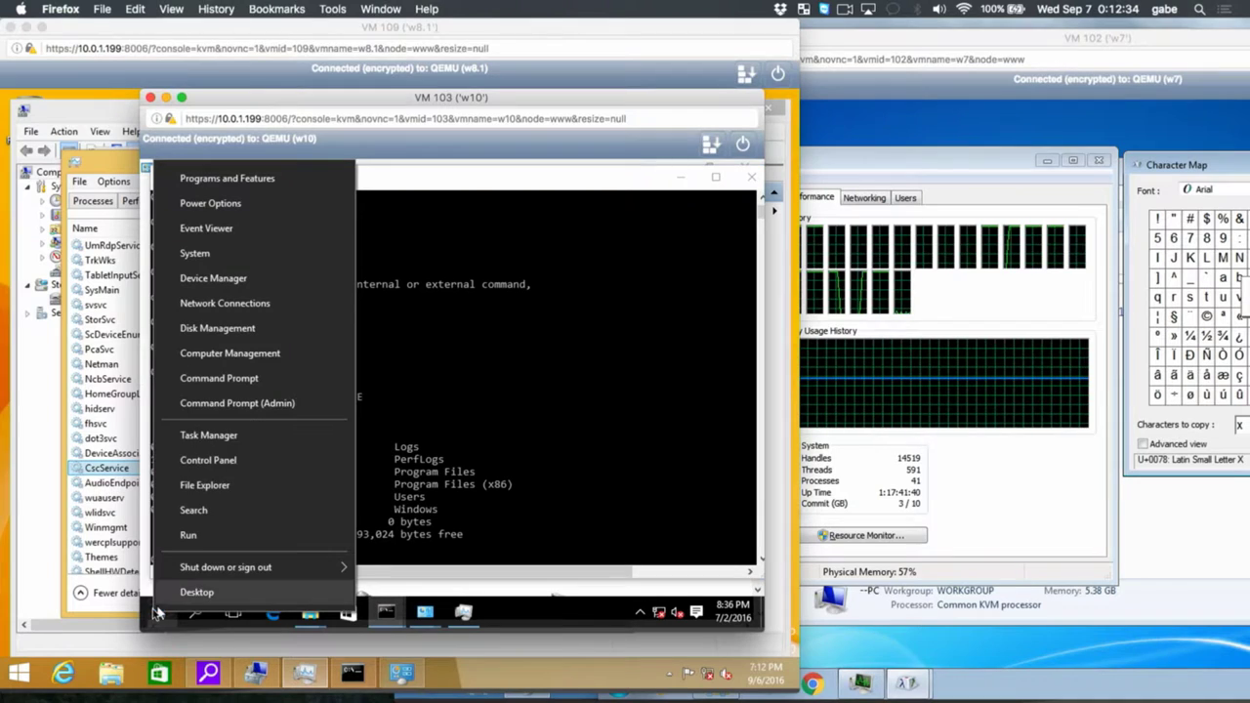
left_click(260, 442)
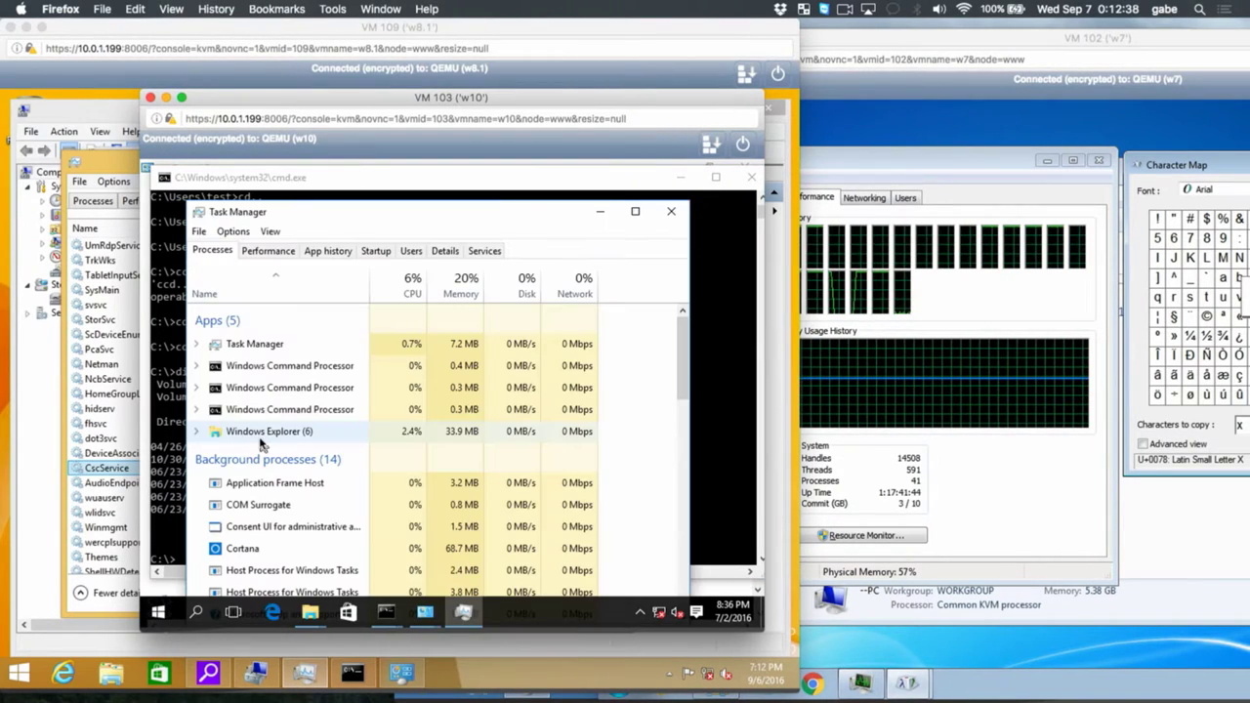
Maximize the Windows 10 Task Manager, collapse it to fewer details and expand it back to more details
left_click_drag(353, 211, 357, 170)
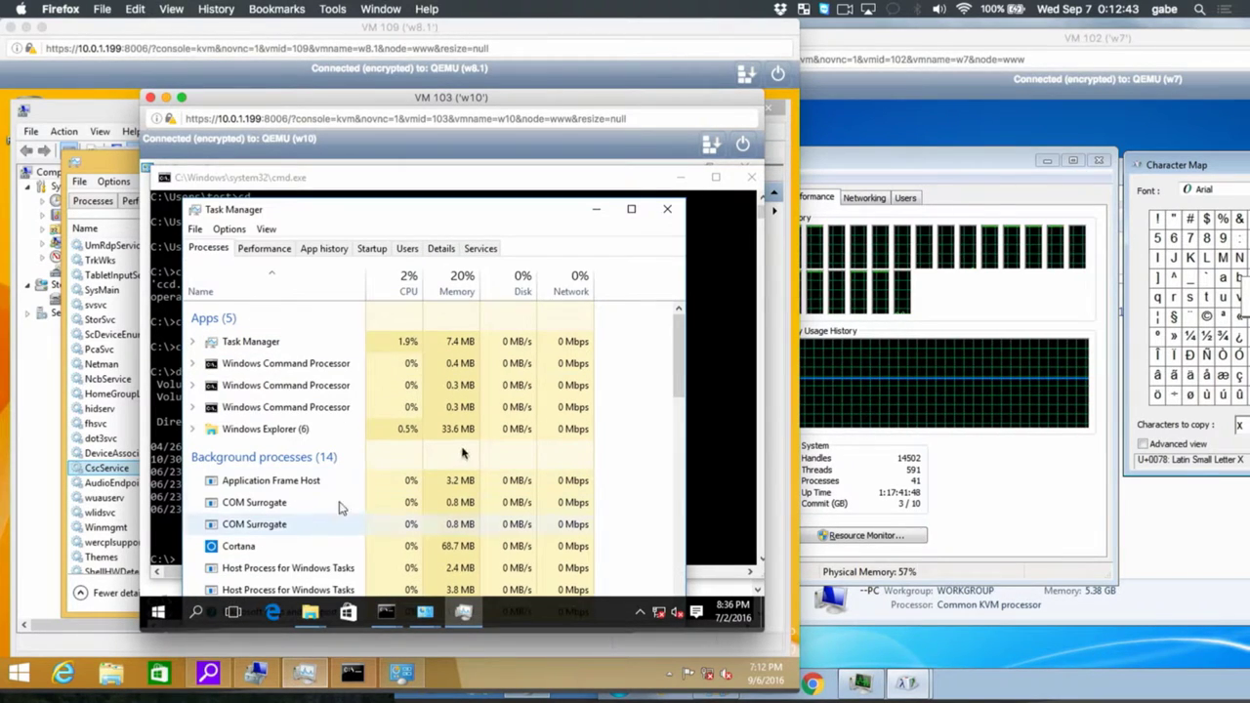
left_click(632, 213)
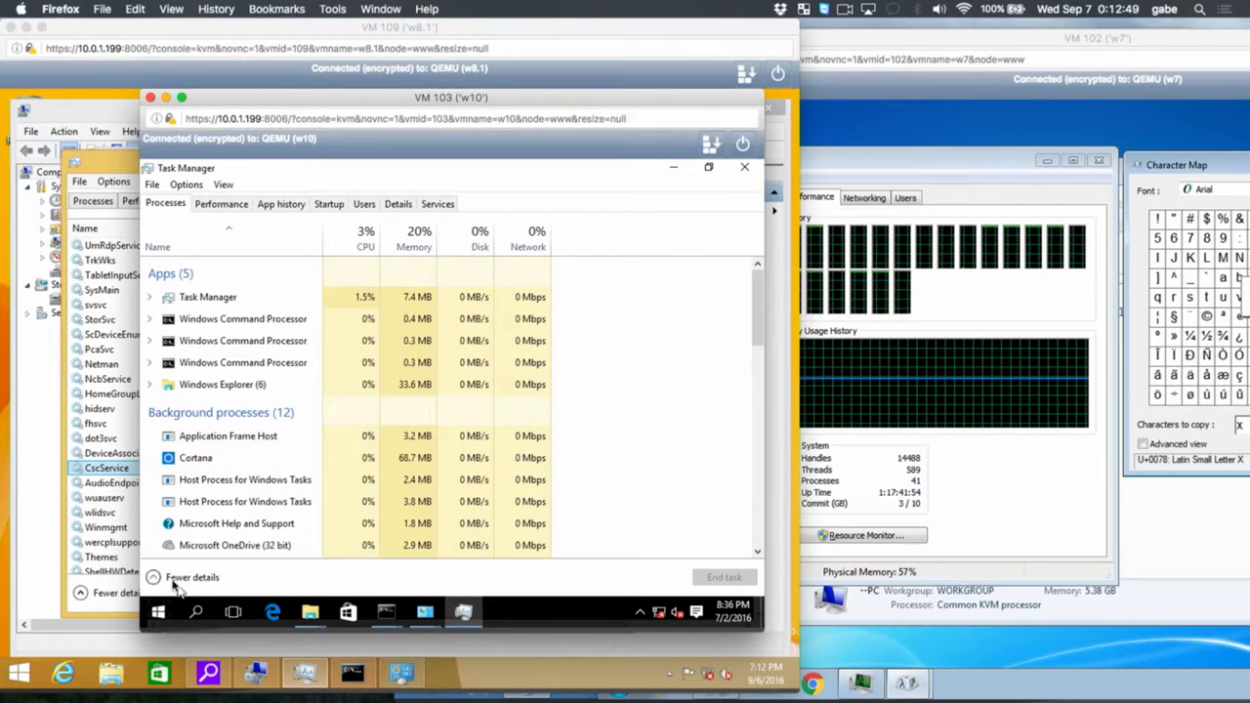
left_click(177, 579)
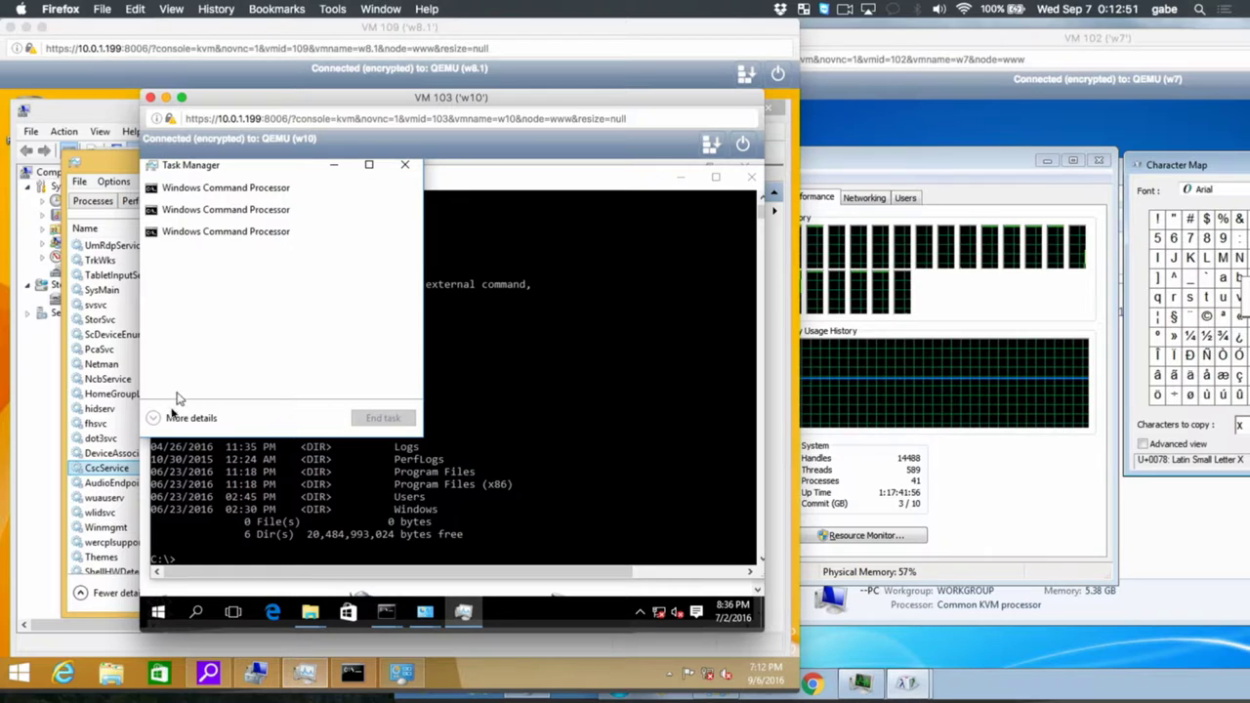
left_click(156, 418)
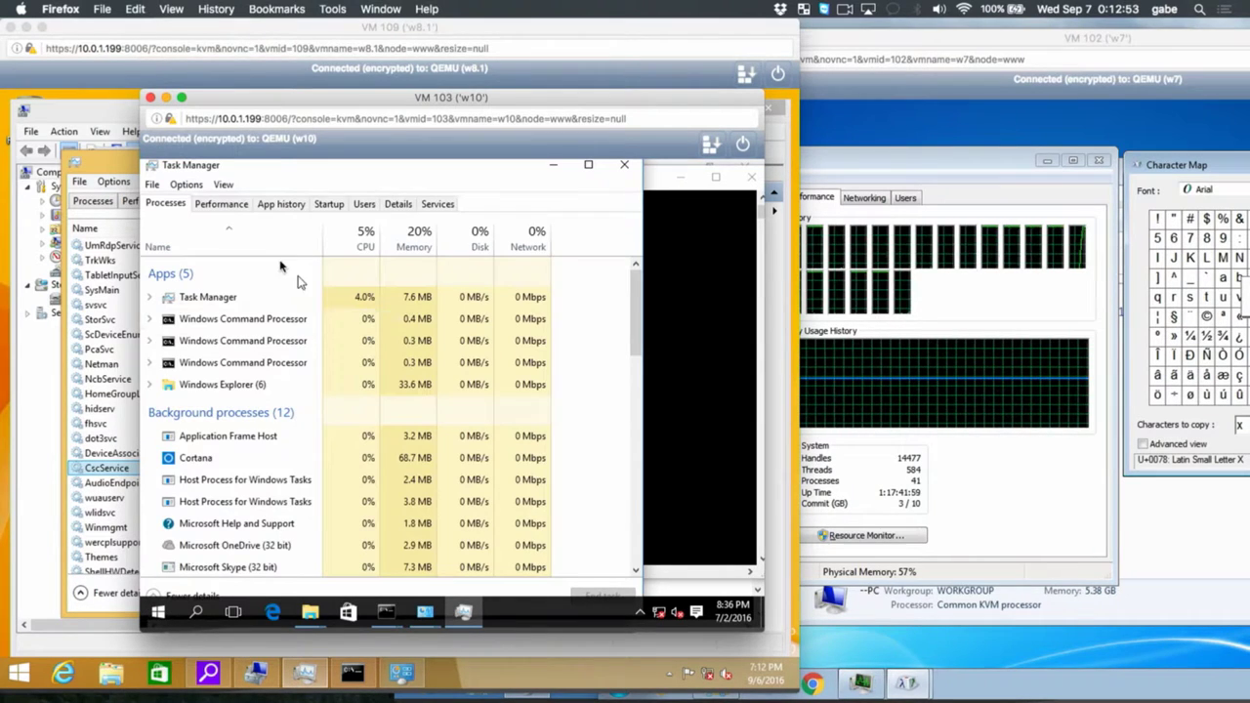
Show the CPU performance in the Windows 10 Task Manager and change its graph to logical processors
left_click(219, 205)
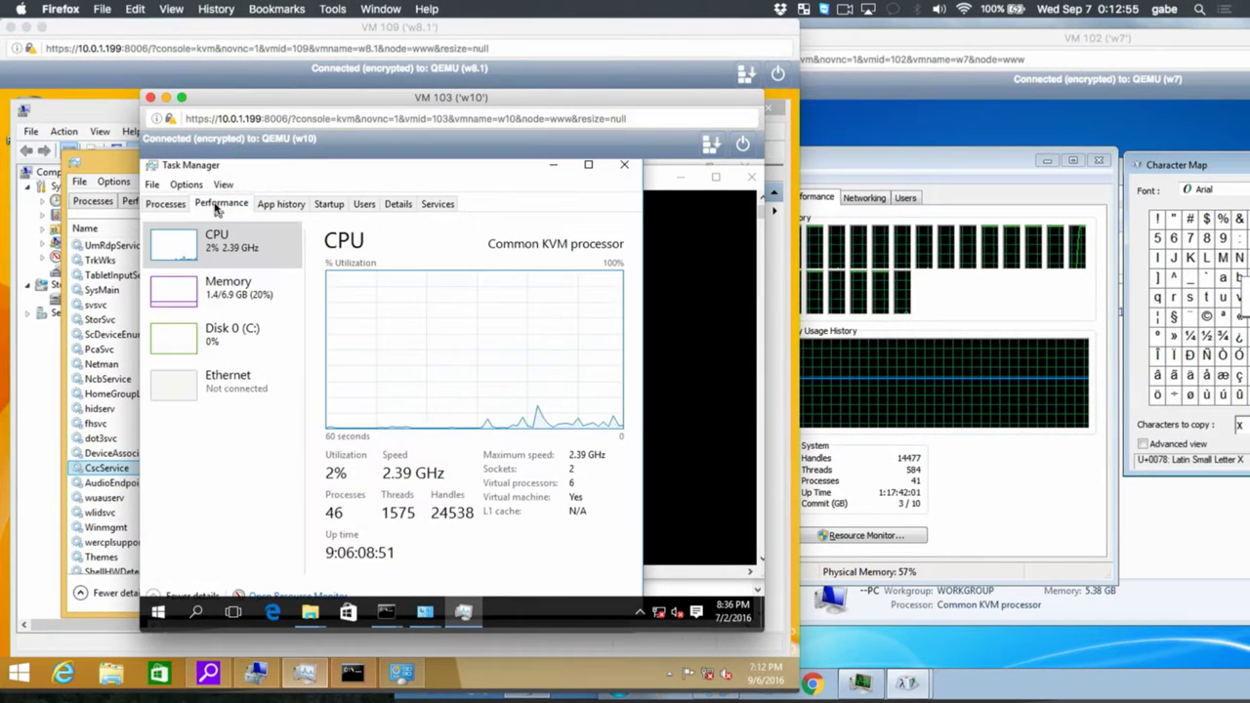
right_click(436, 350)
mouse_move(495, 359)
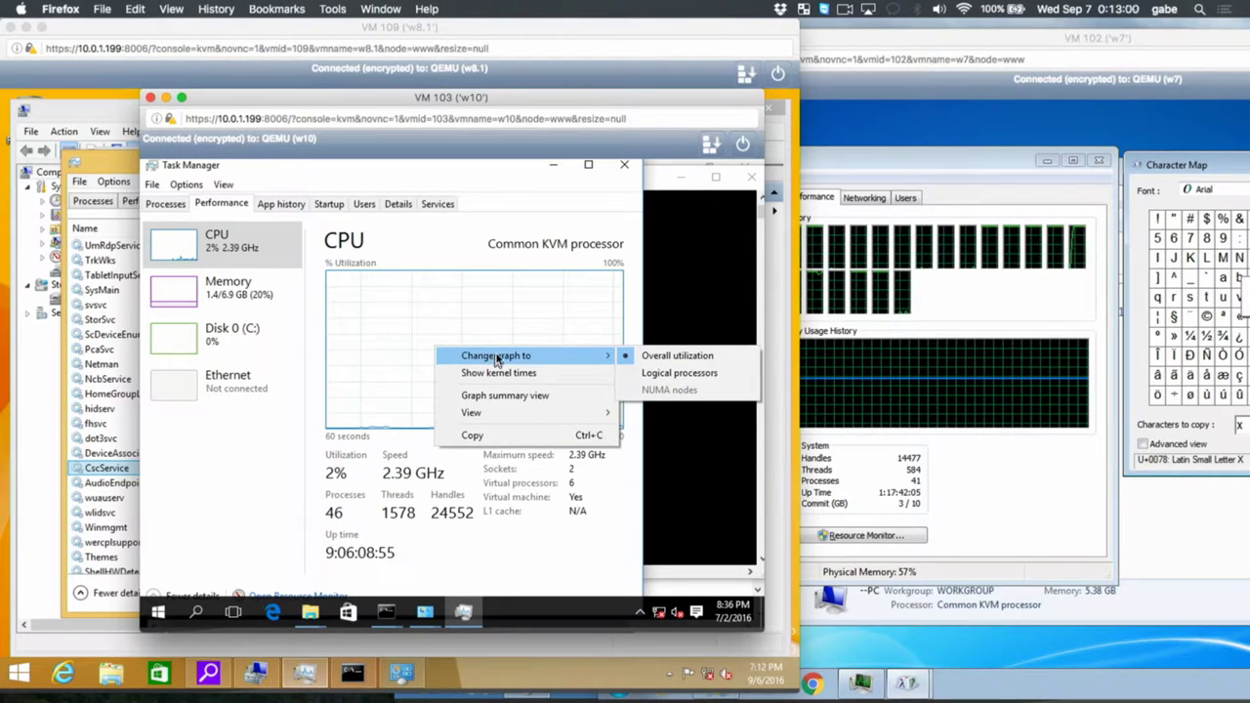
left_click(656, 375)
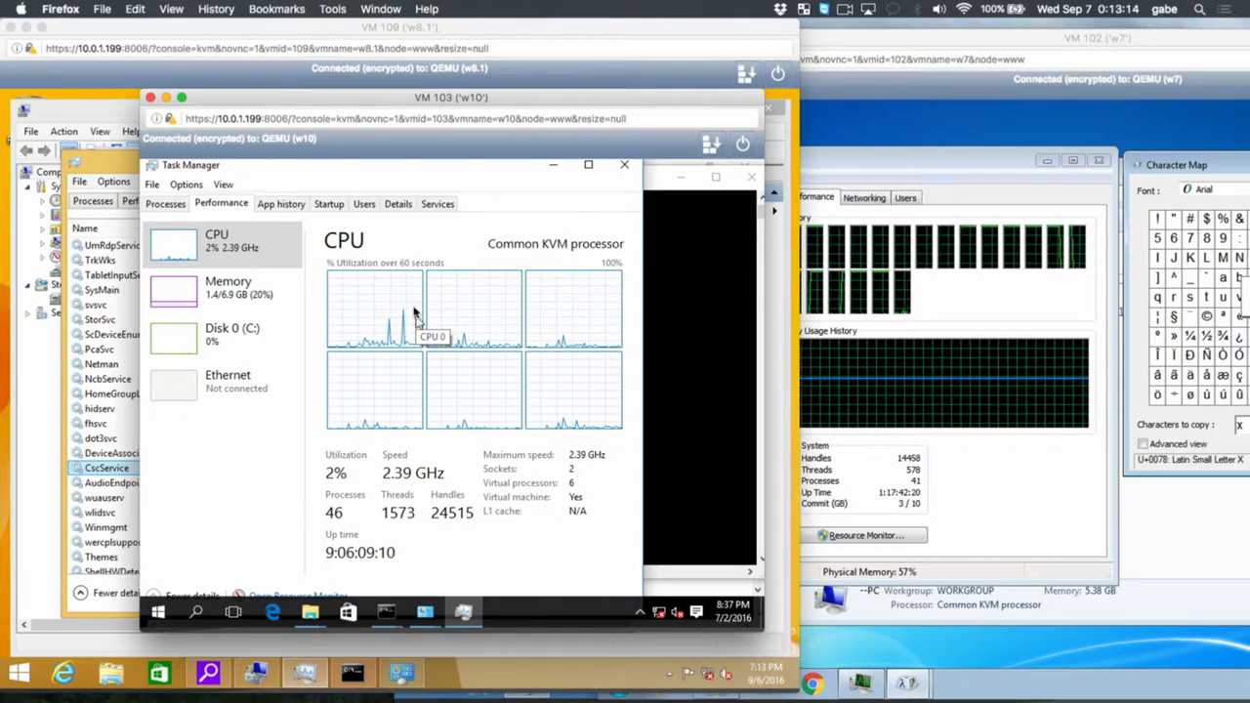
Review the memory and Disk 0 (C:) performance in the Windows 10 Task Manager
left_click(249, 307)
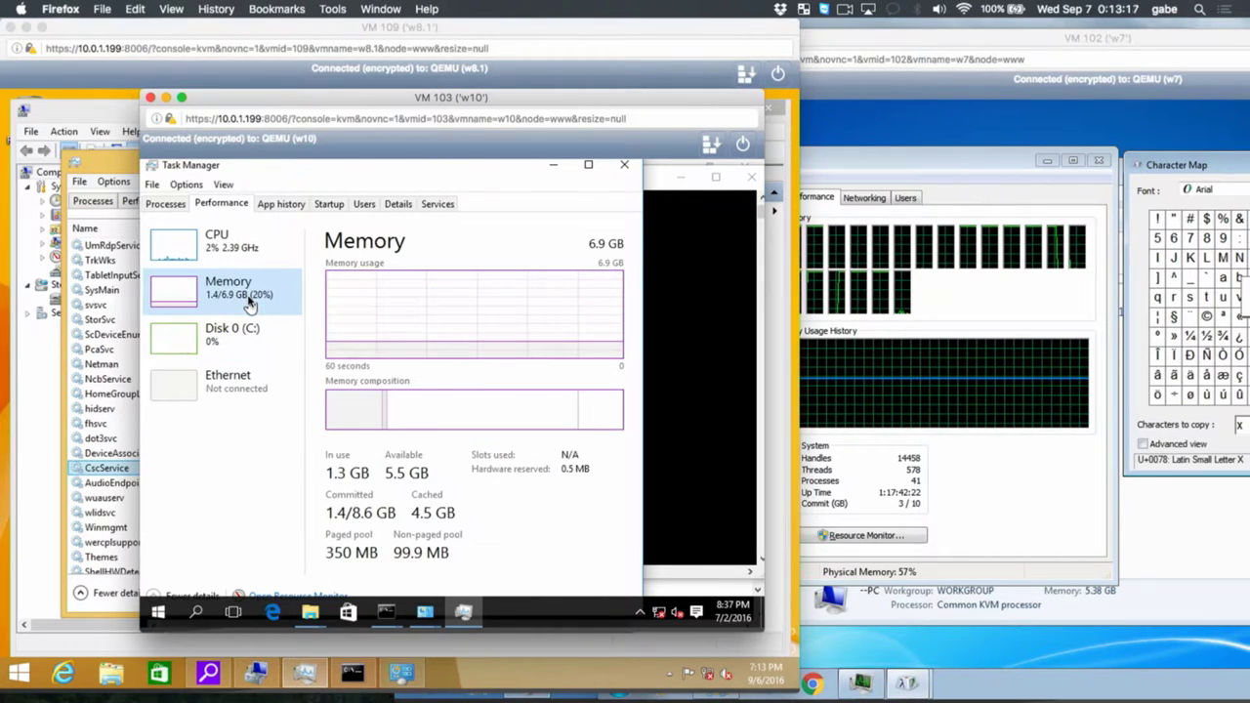
left_click(249, 330)
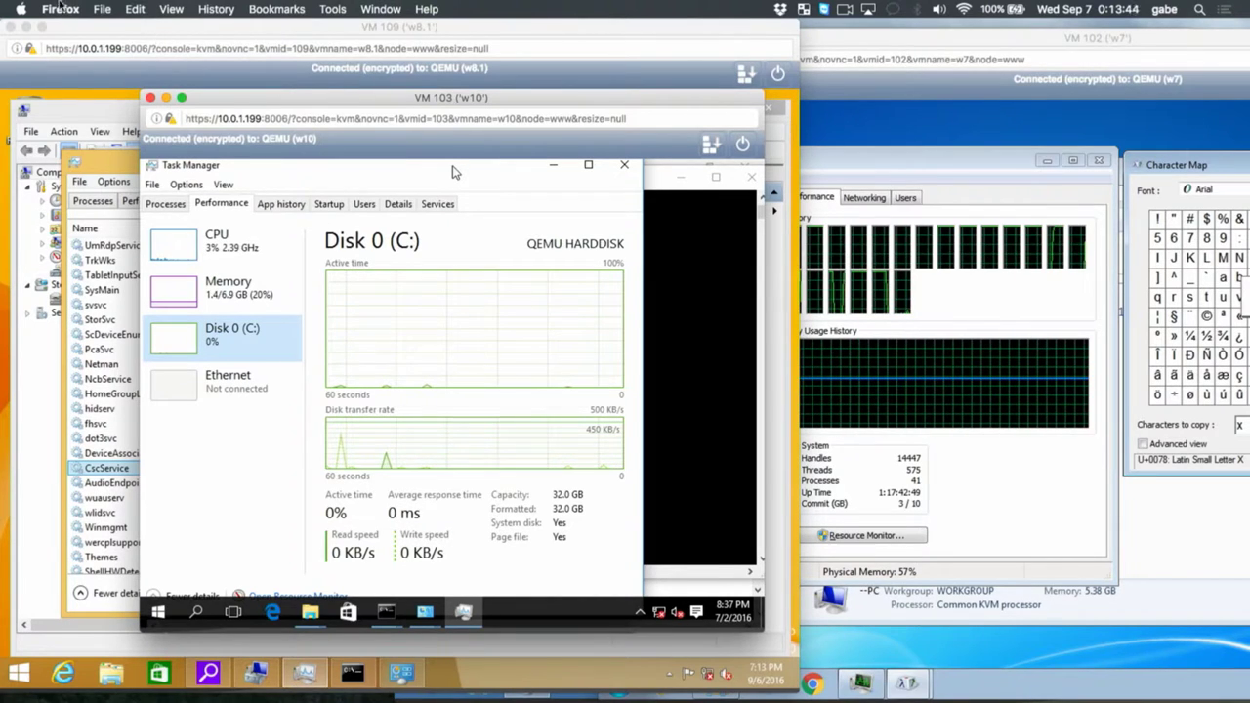
Open System Preferences on the Mac host
left_click(21, 9)
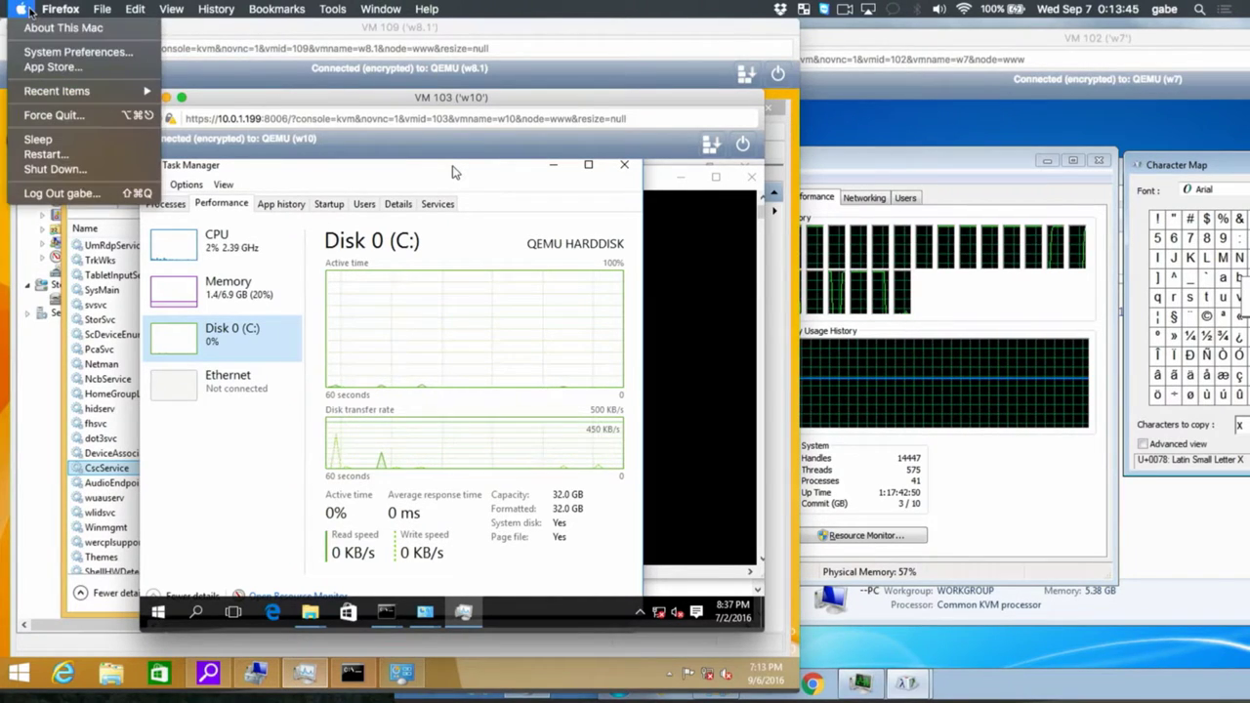
left_click(56, 52)
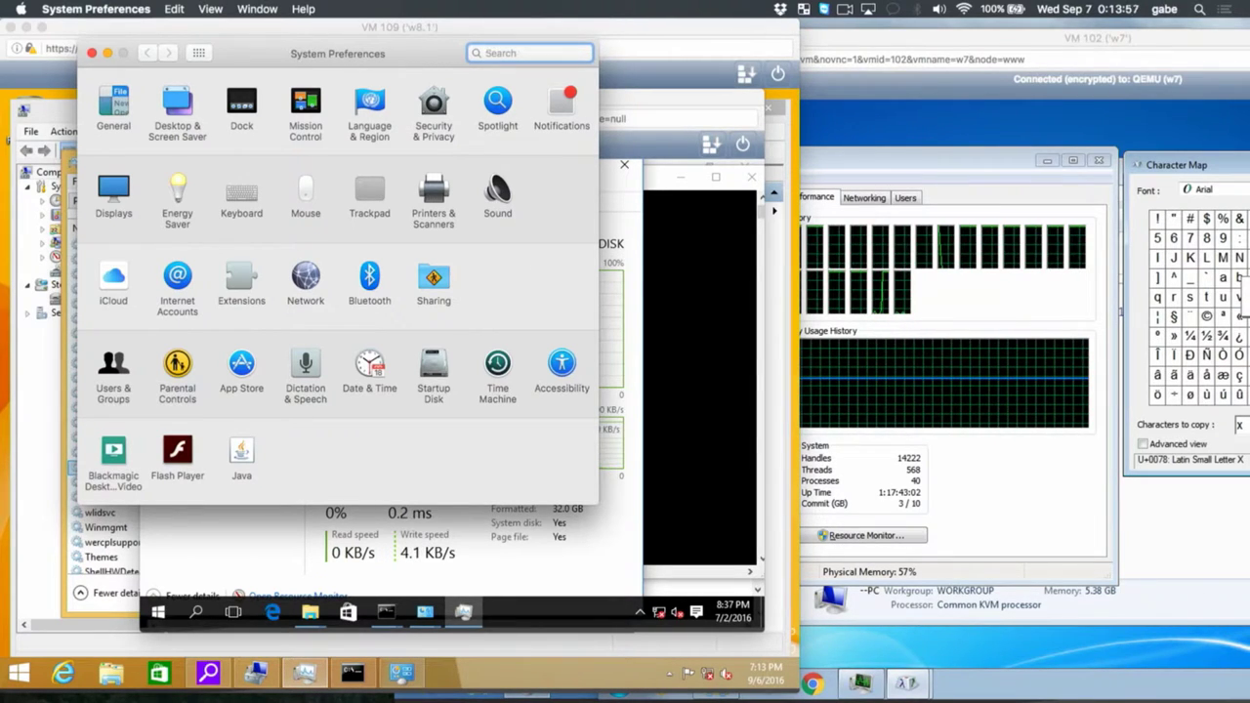
Switch to Finder, open a new window and go to the MacBook Pro device location
key("super+Tab")
key("super+n")
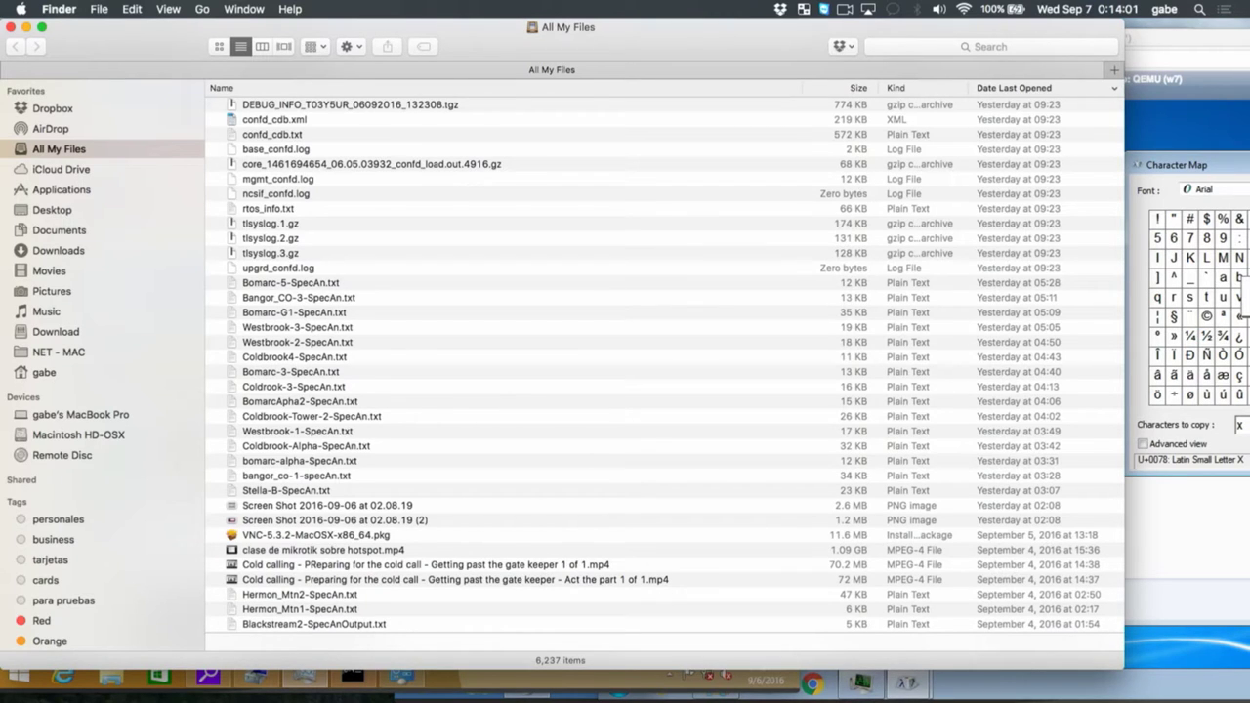
left_click(95, 419)
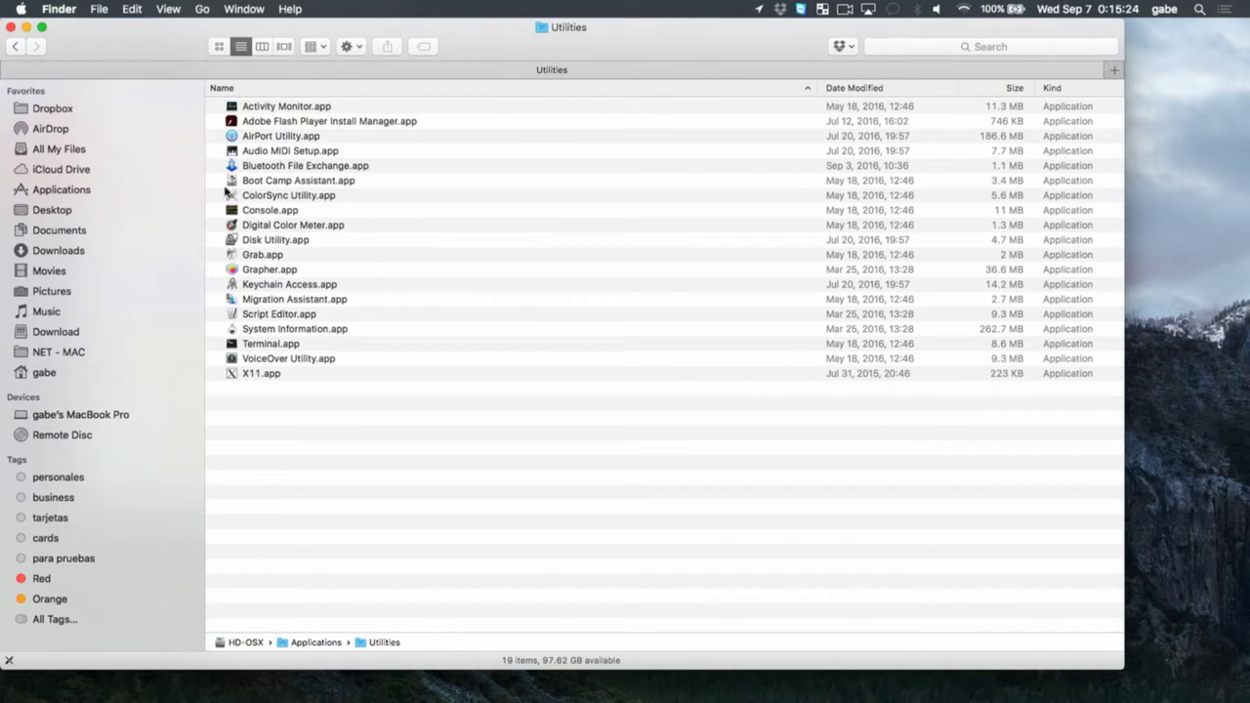
Go through the applications listed in the Utilities folder, from Activity Monitor to X11, and stop on System Information.app
left_click(273, 270)
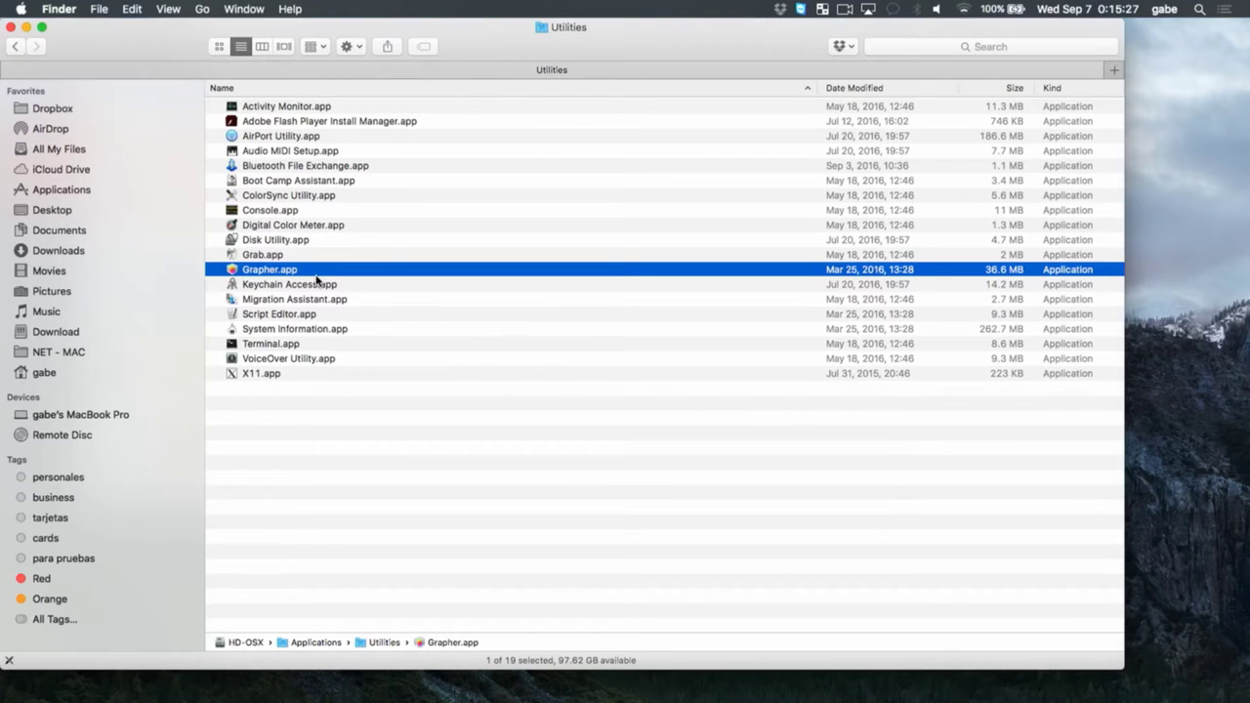
key("Down")
key("Down")
key("Down")
key("Down")
key("Down")
key("Down")
key("Down")
key("Up")
key("Up")
key("Up")
key("Up")
key("Up")
key("Up")
key("Up")
key("Up")
key("Up")
key("Up")
key("Up")
key("Up")
key("Up")
key("Up")
key("Up")
key("Up")
key("Up")
key("Up")
key("Down")
key("Down")
key("Down")
key("Down")
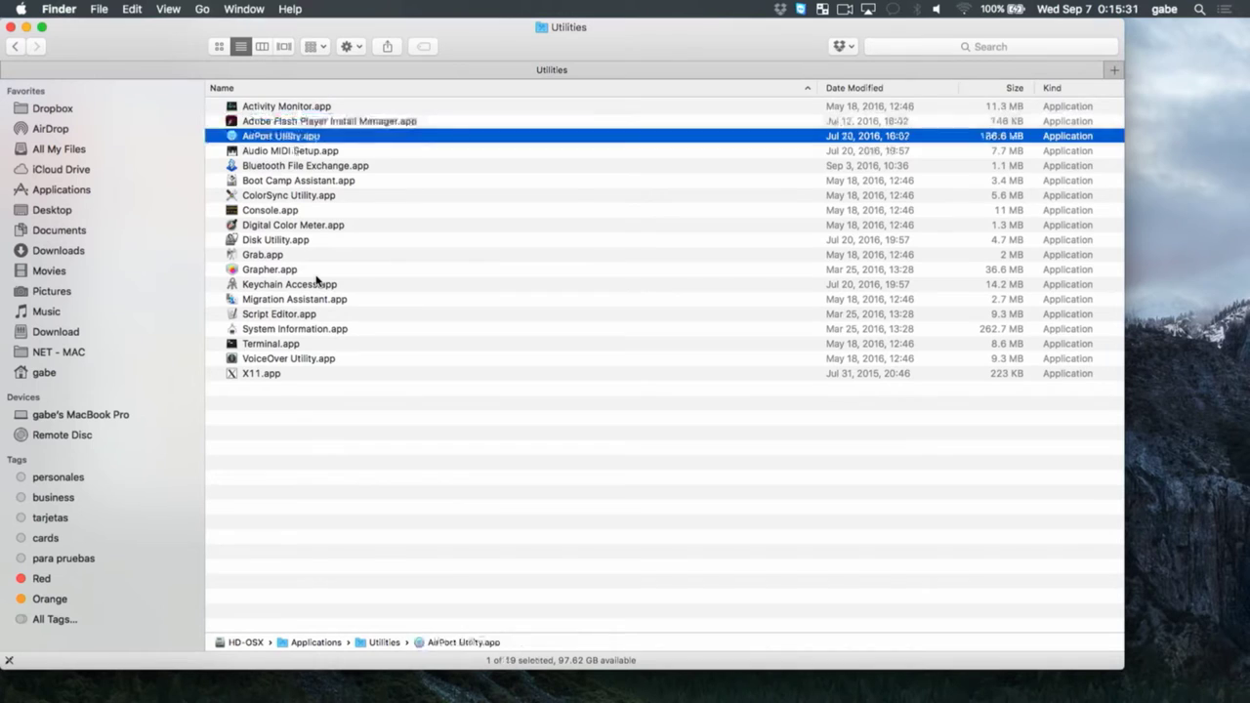
key("Down")
key("Down")
key("Down")
key("Down")
key("Down")
key("Down")
key("Down")
key("Down")
key("Down")
key("Down")
key("Down")
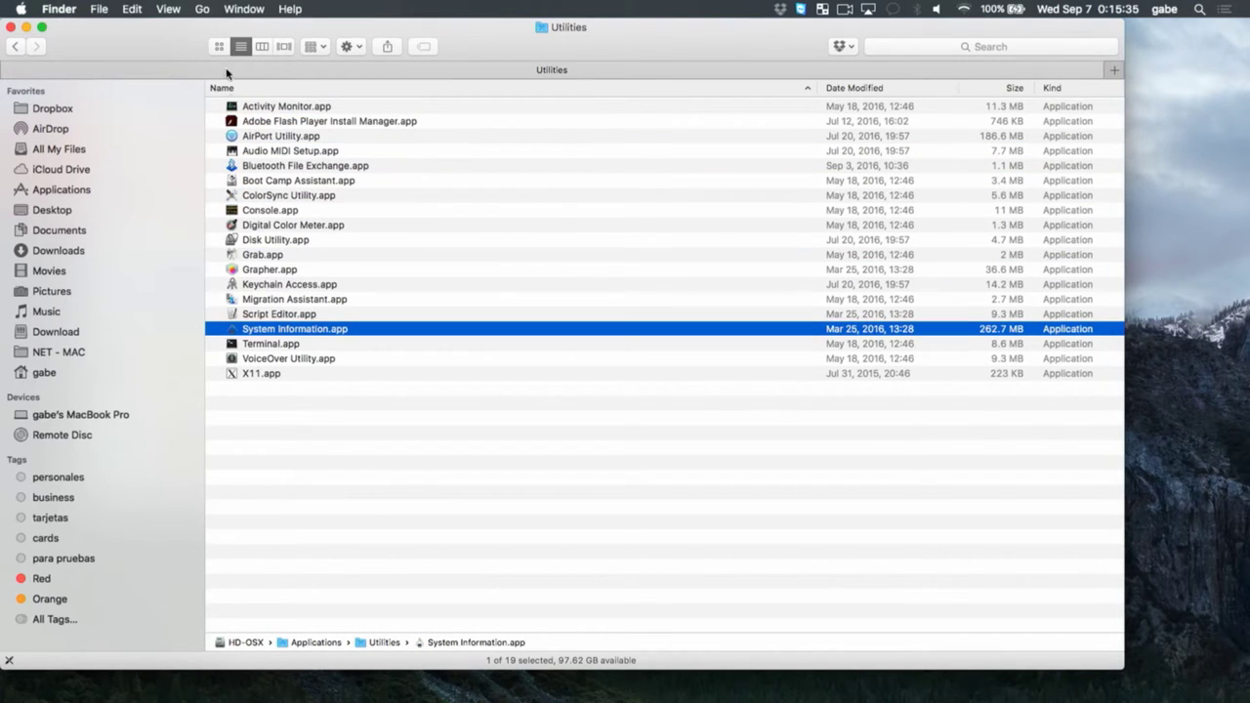
Open System Preferences and move its window off the application names in the Utilities list
left_click(12, 8)
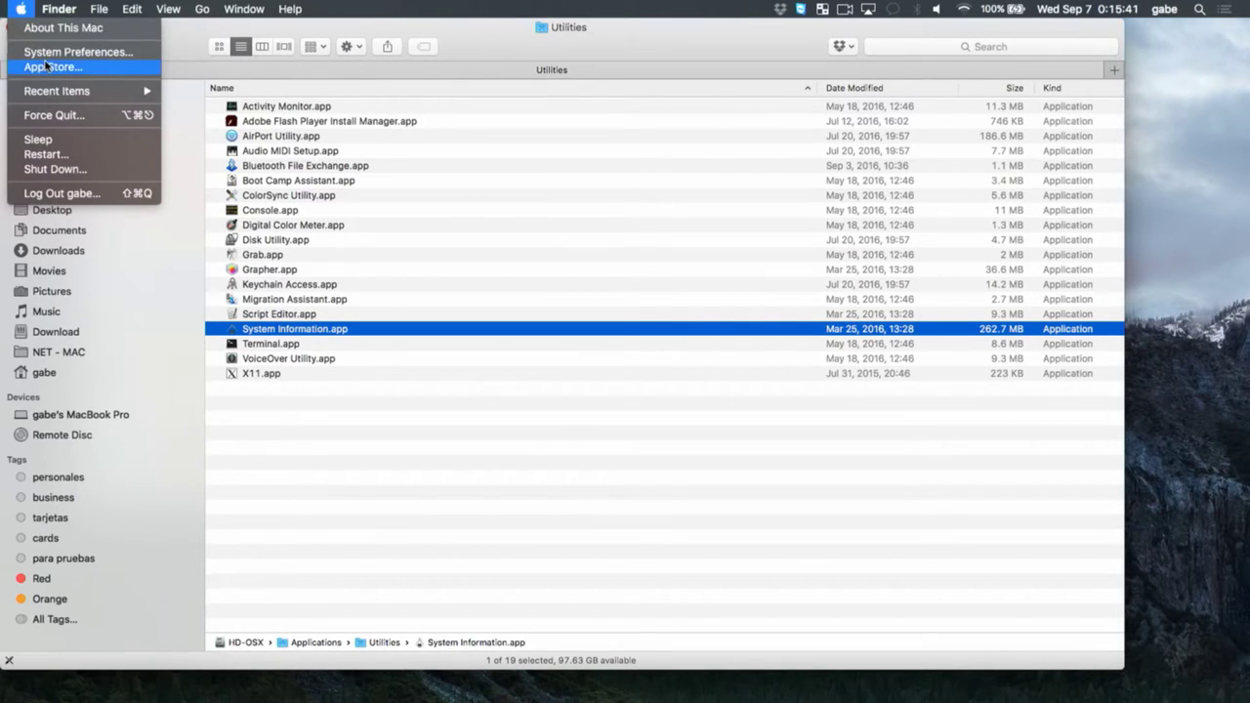
left_click(61, 52)
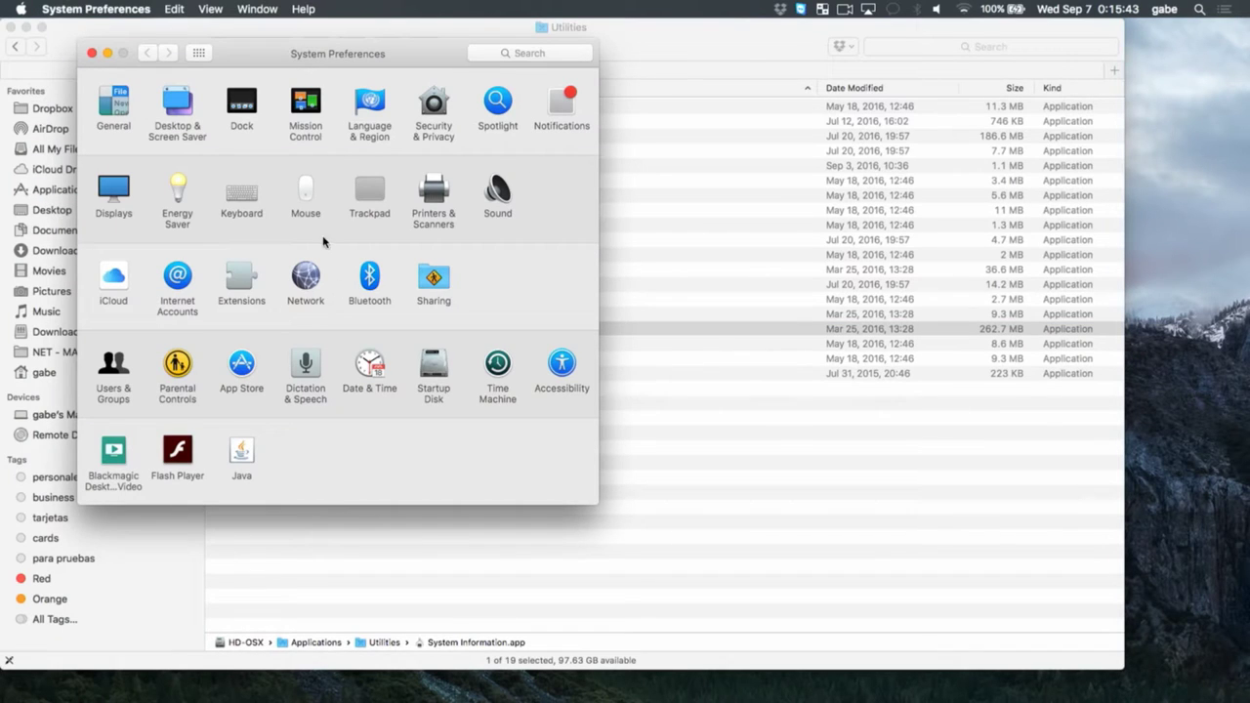
left_click_drag(278, 54, 789, 137)
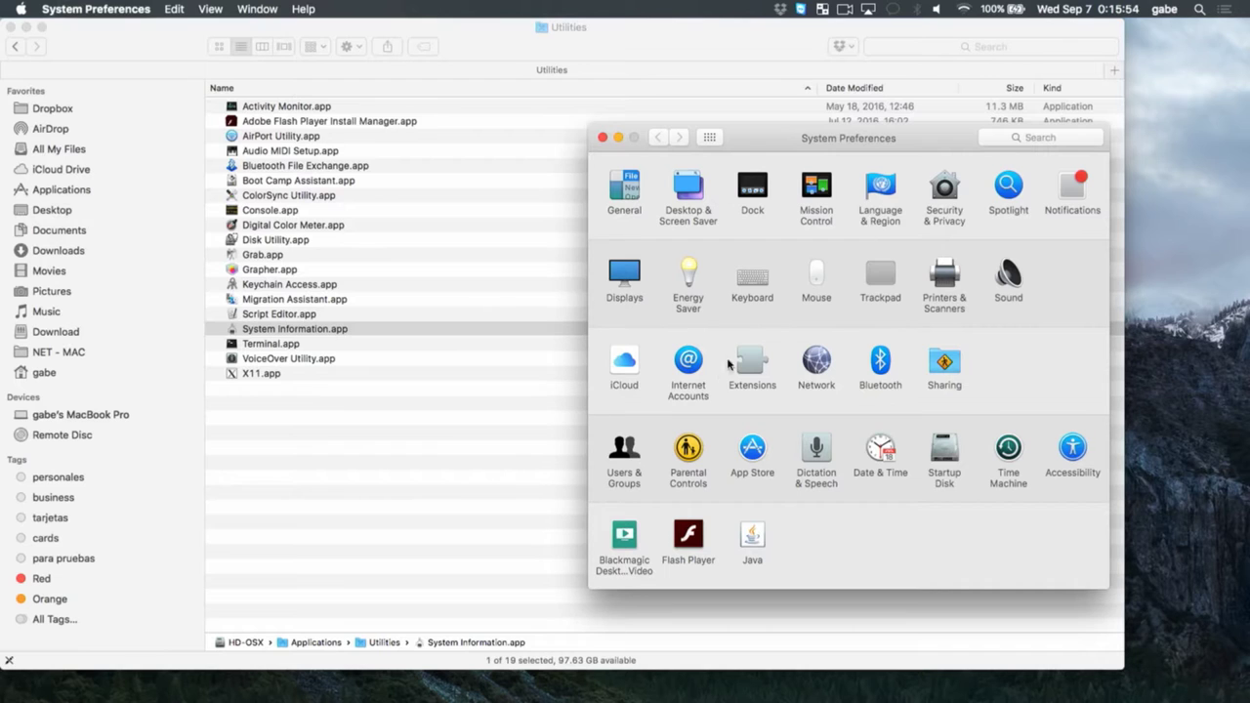
Return to Finder, open the home folder and jump to the Utilities folder
left_click(535, 409)
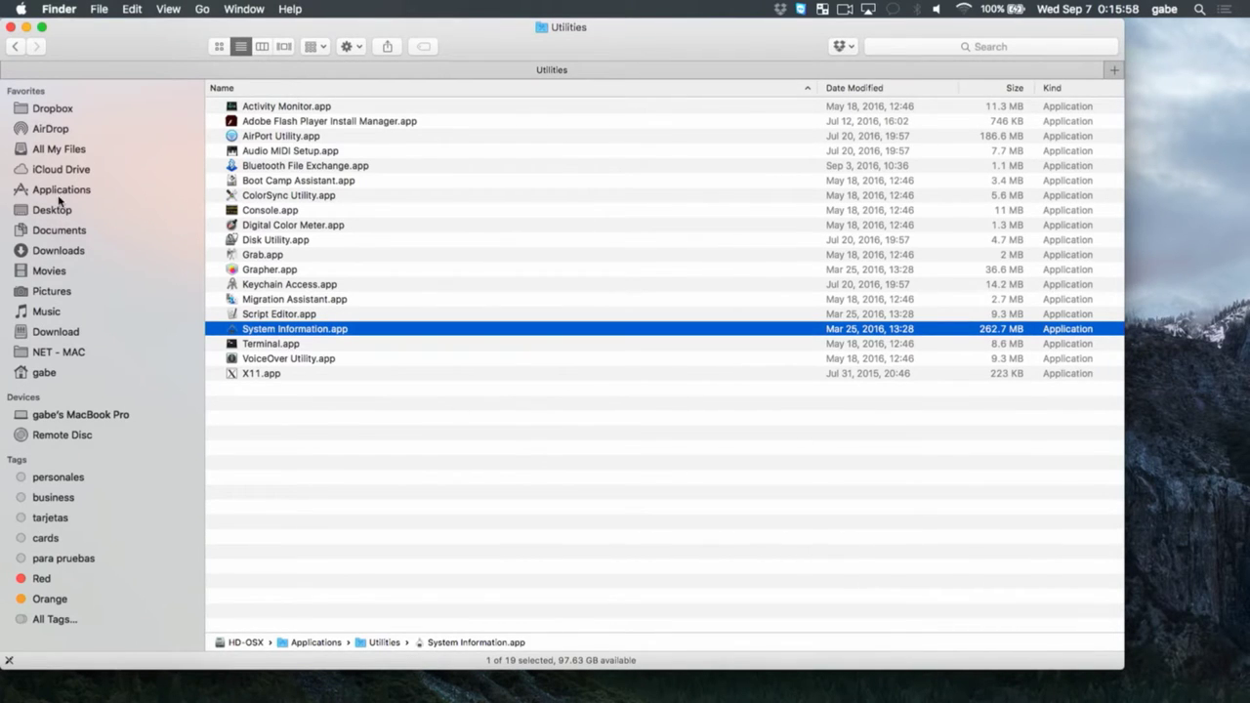
left_click(44, 373)
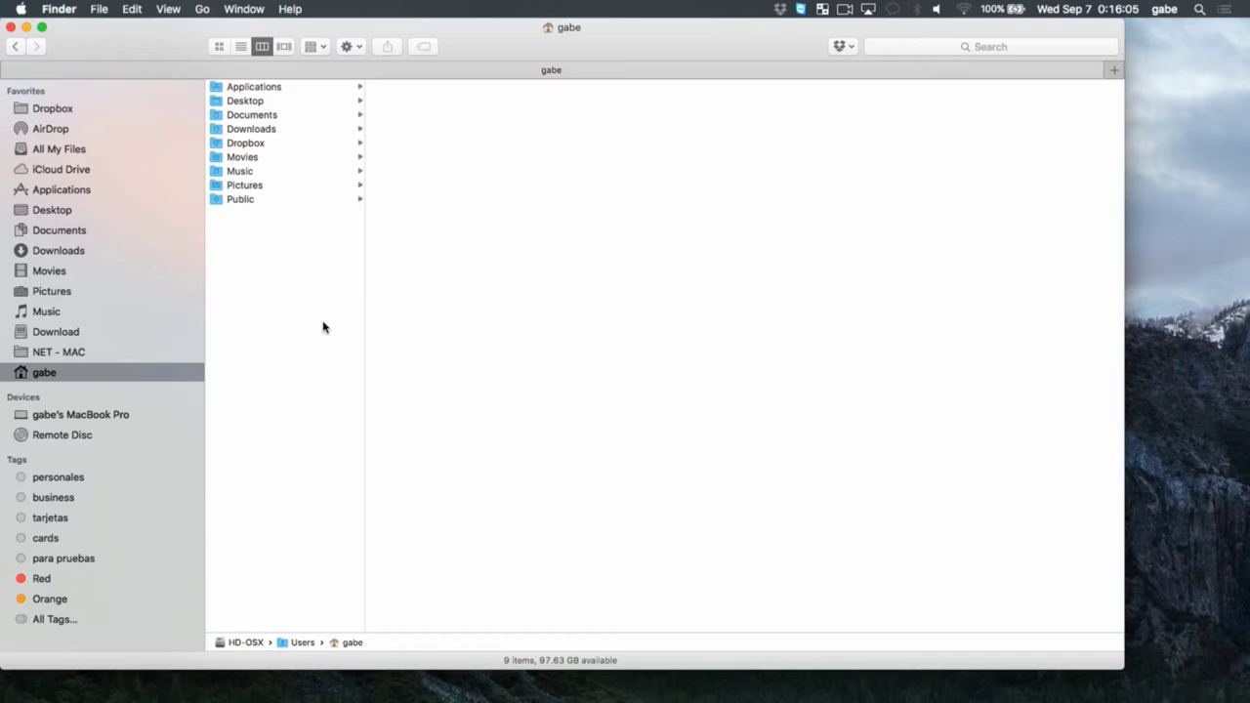
key("super+shift+u")
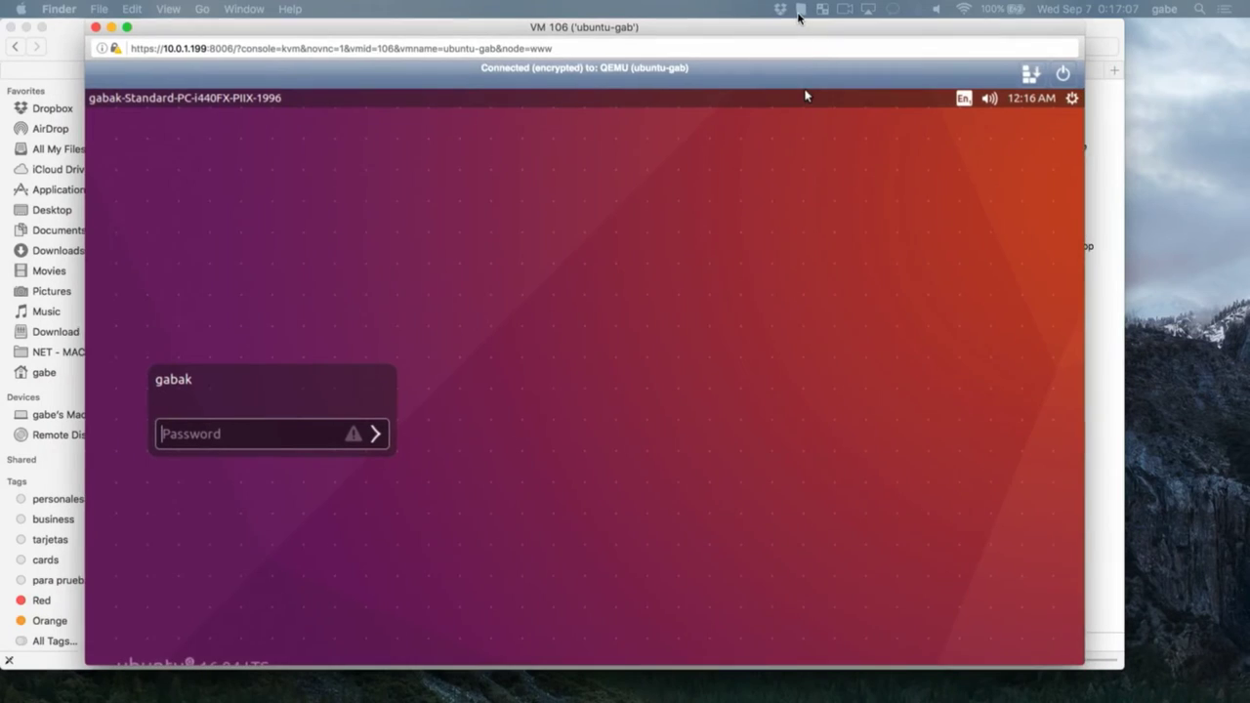
Log in to the Ubuntu virtual machine with the account password and close the Remmina Remote Desktop Client
type("***")
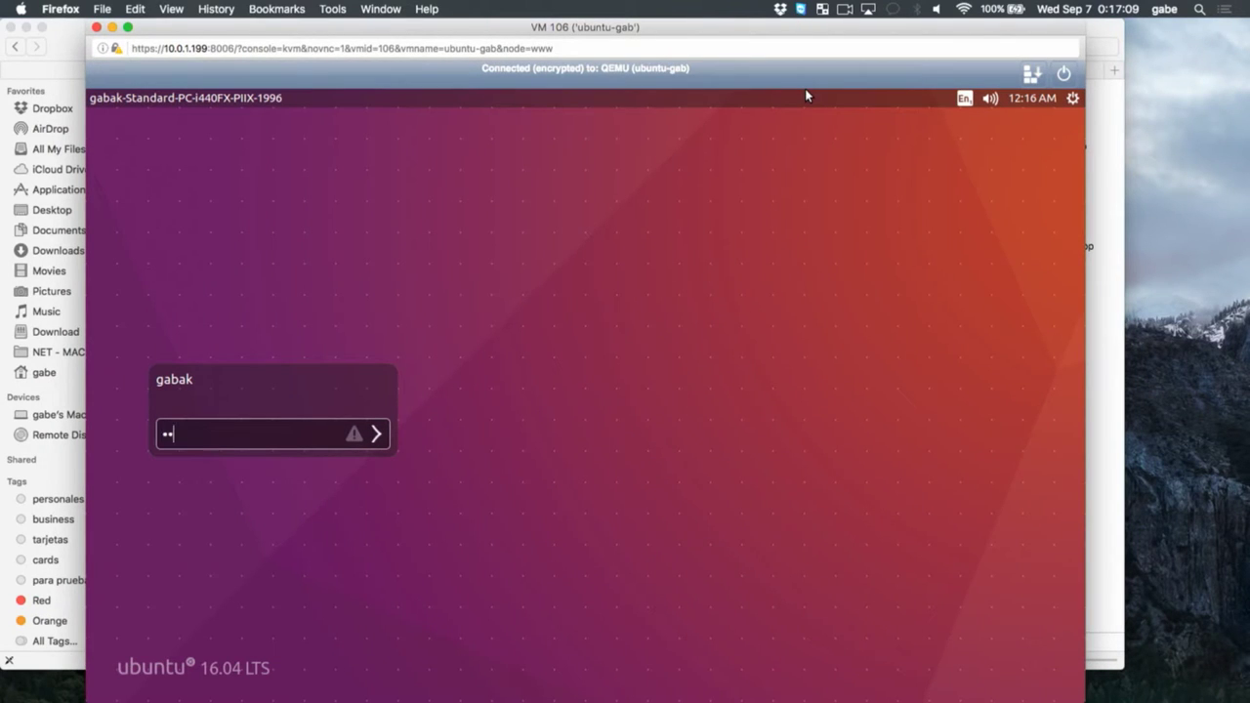
key("Return")
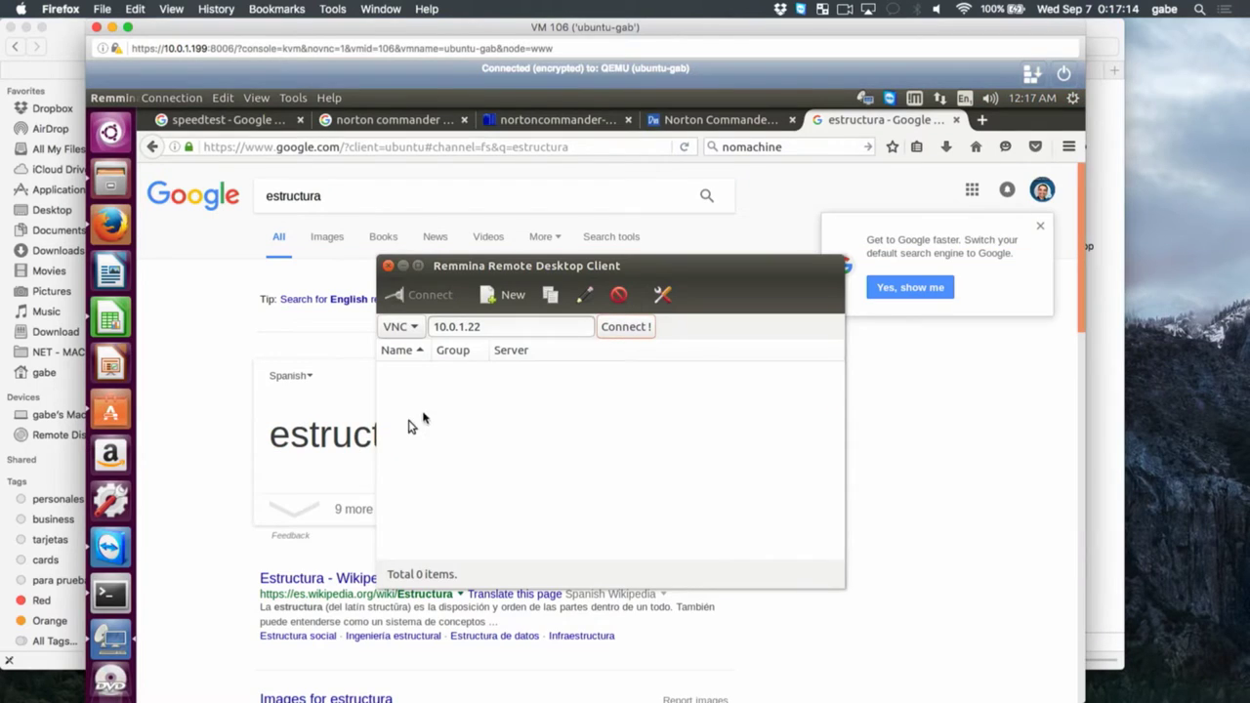
left_click(388, 265)
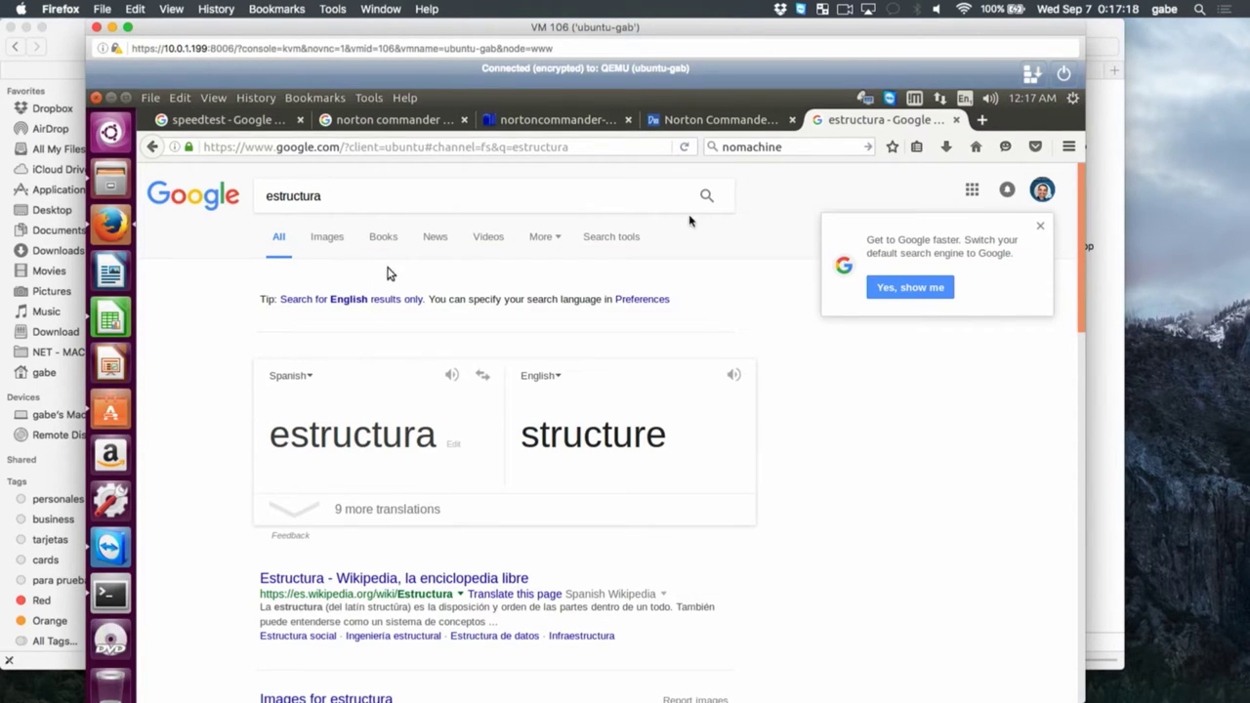
Add a new tab in Ubuntu's Firefox and open Ubuntu's System Settings
left_click(983, 121)
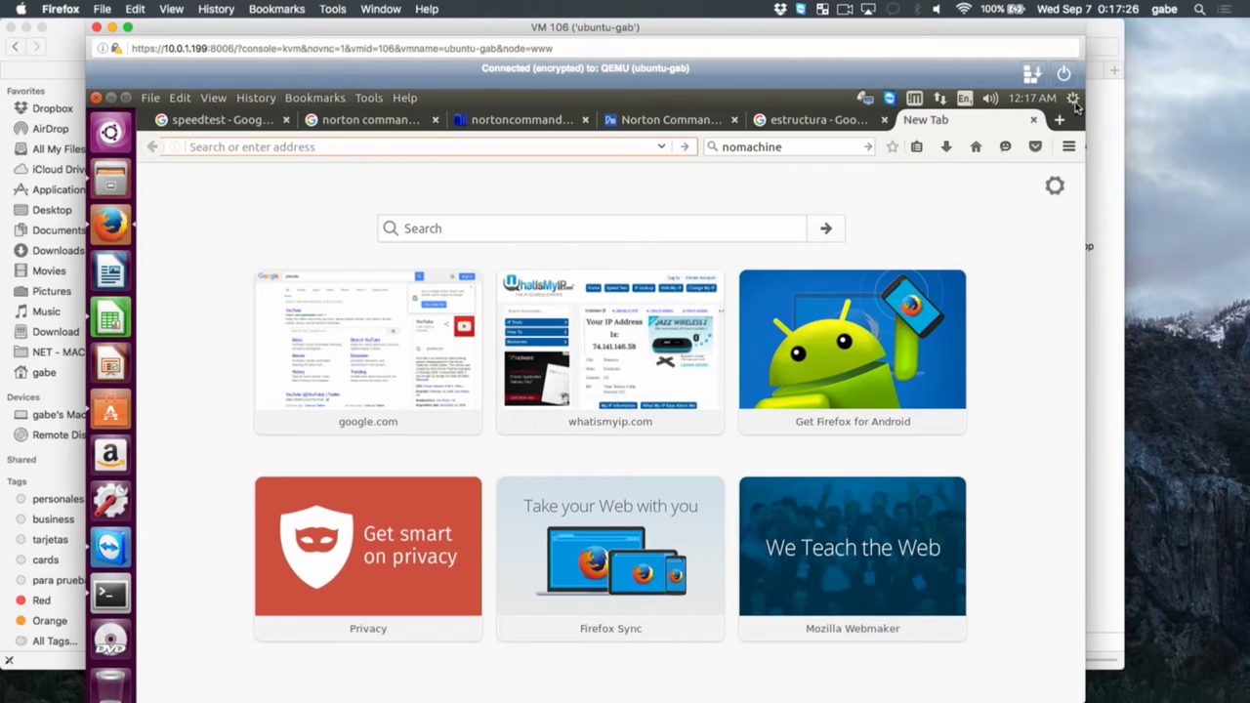
left_click(1073, 100)
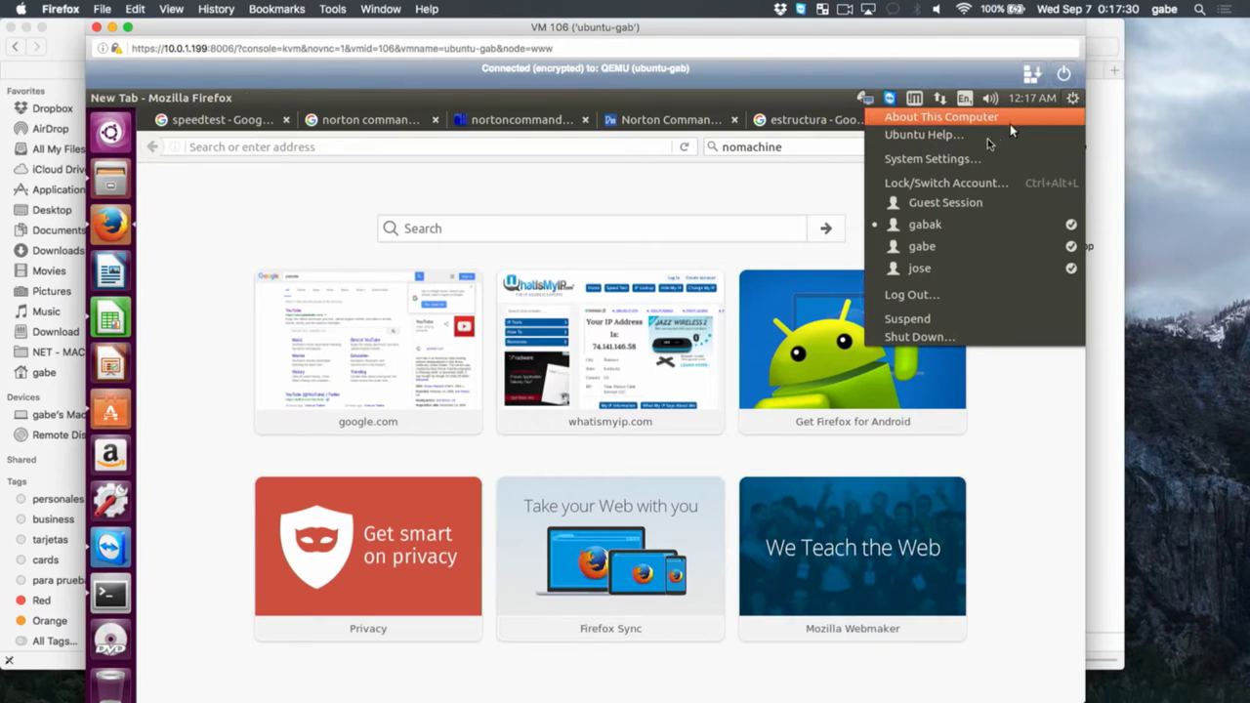
left_click(975, 161)
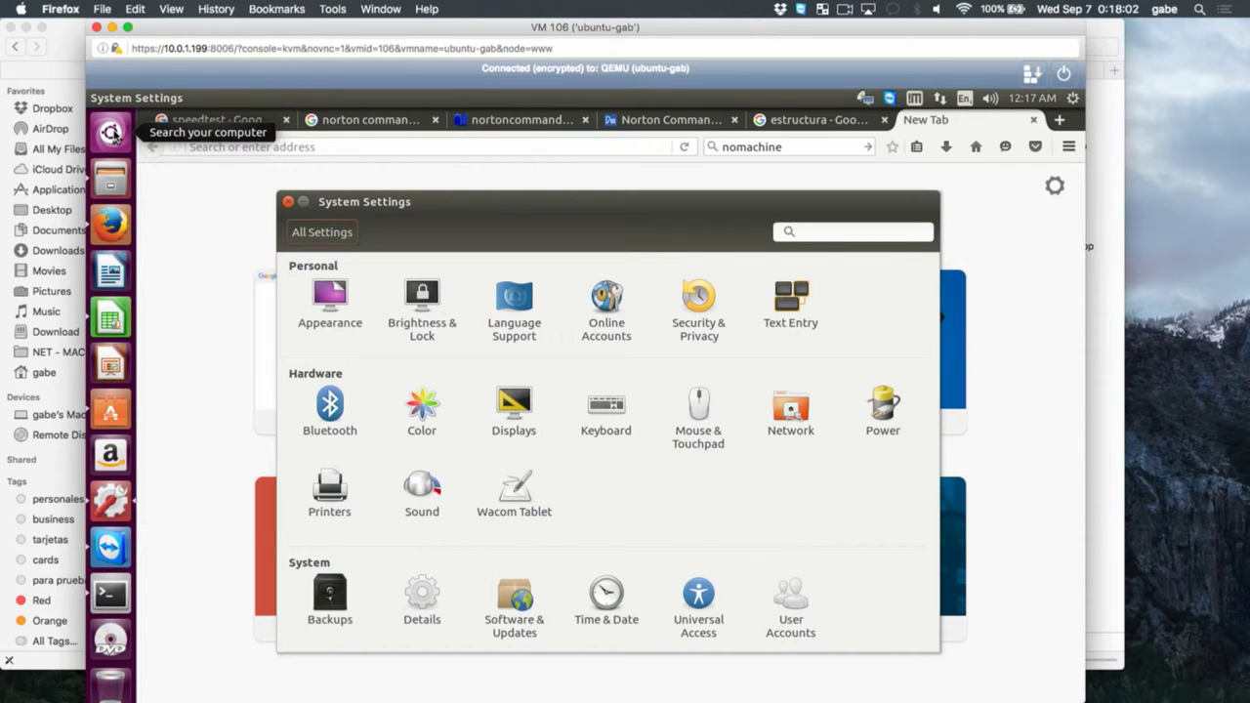
Open the Ubuntu dash, clear the old search text and show the applications view
left_click(112, 135)
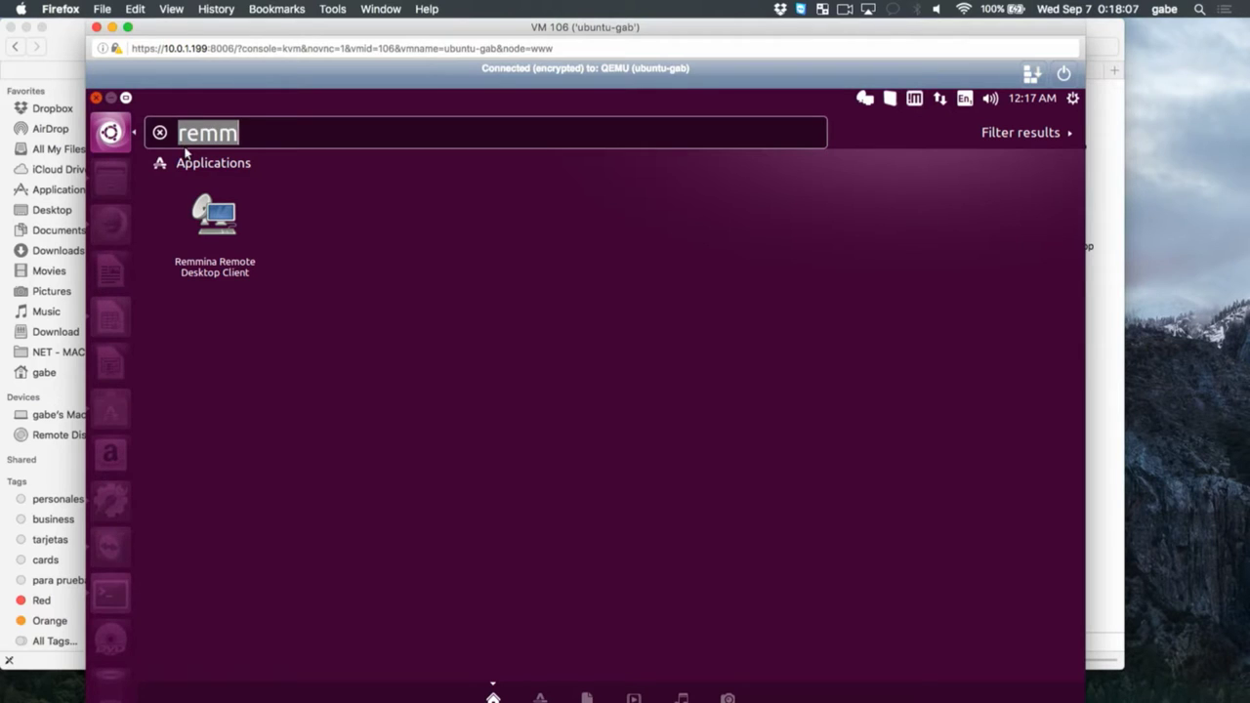
key("BackSpace")
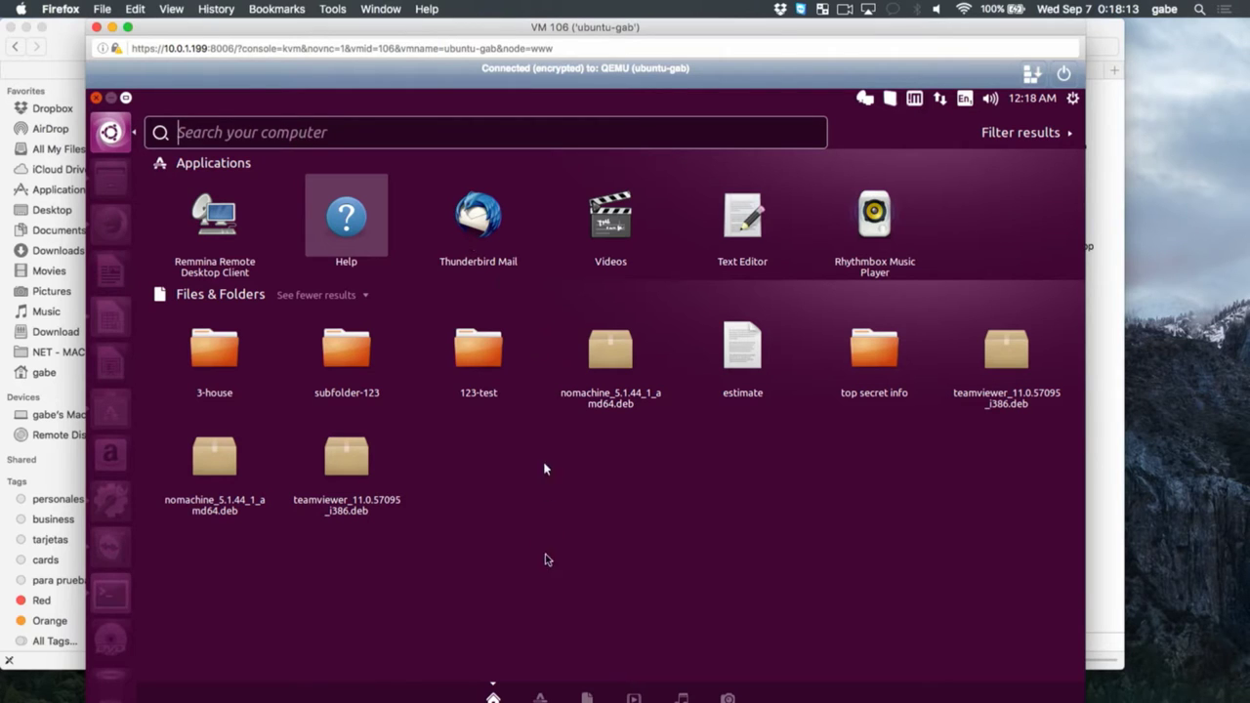
left_click(540, 697)
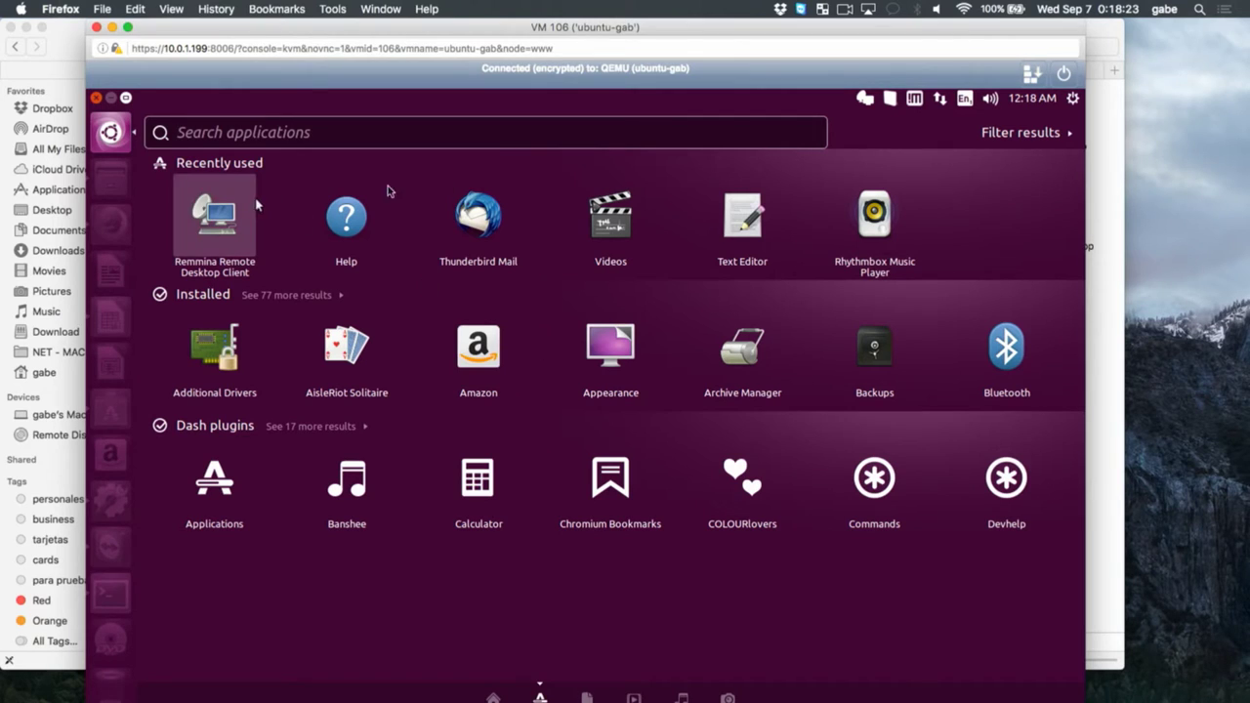
Filter the dash applications by Accessories and Games, and reset the type filter to All
left_click(1063, 134)
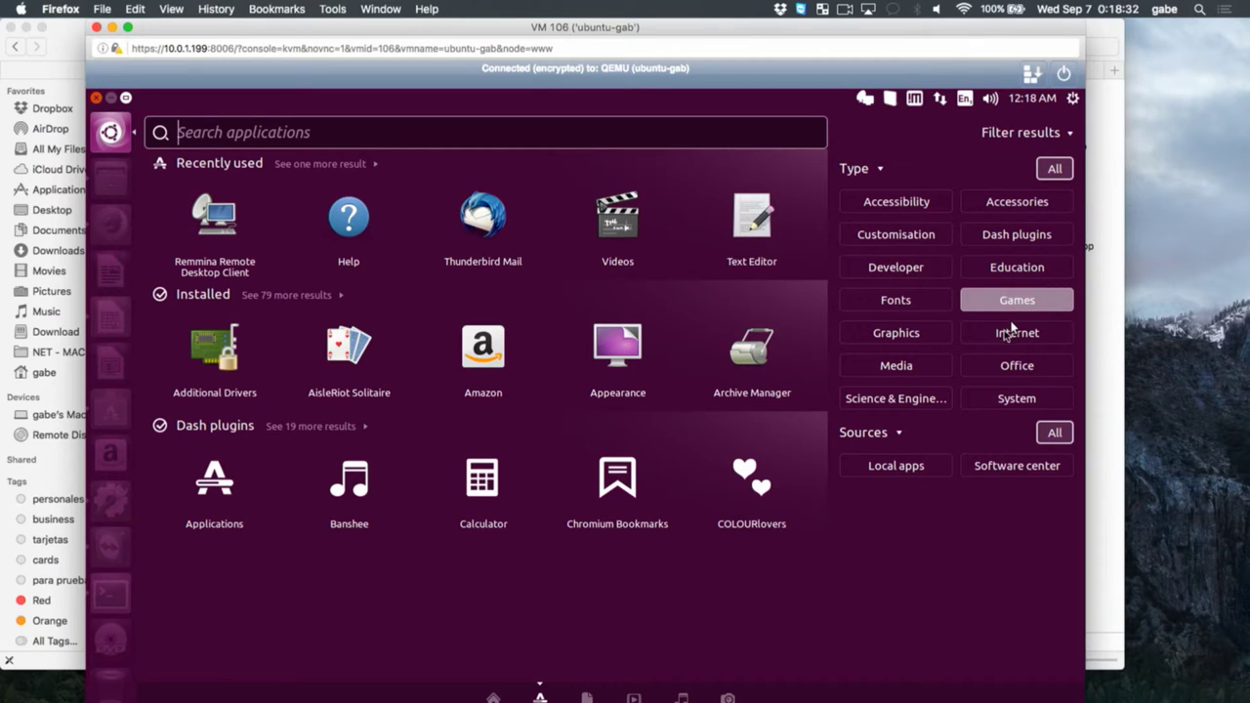
left_click(1031, 207)
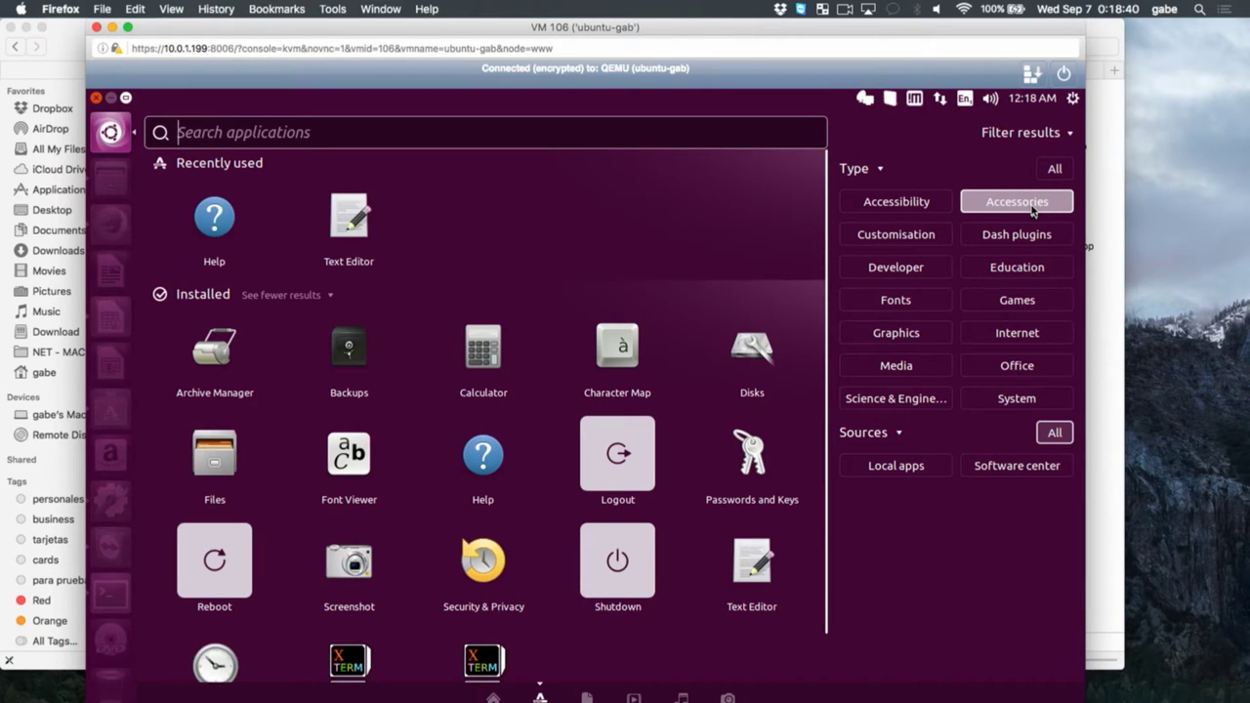
left_click(1008, 306)
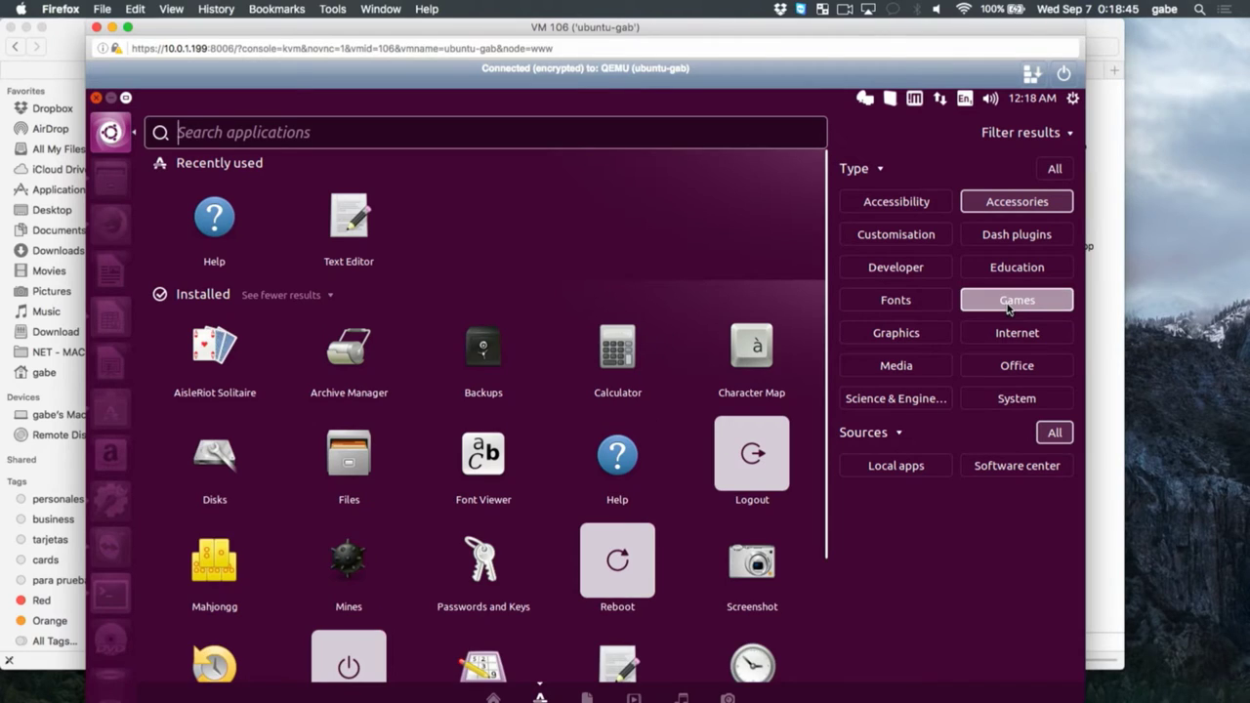
left_click(1051, 168)
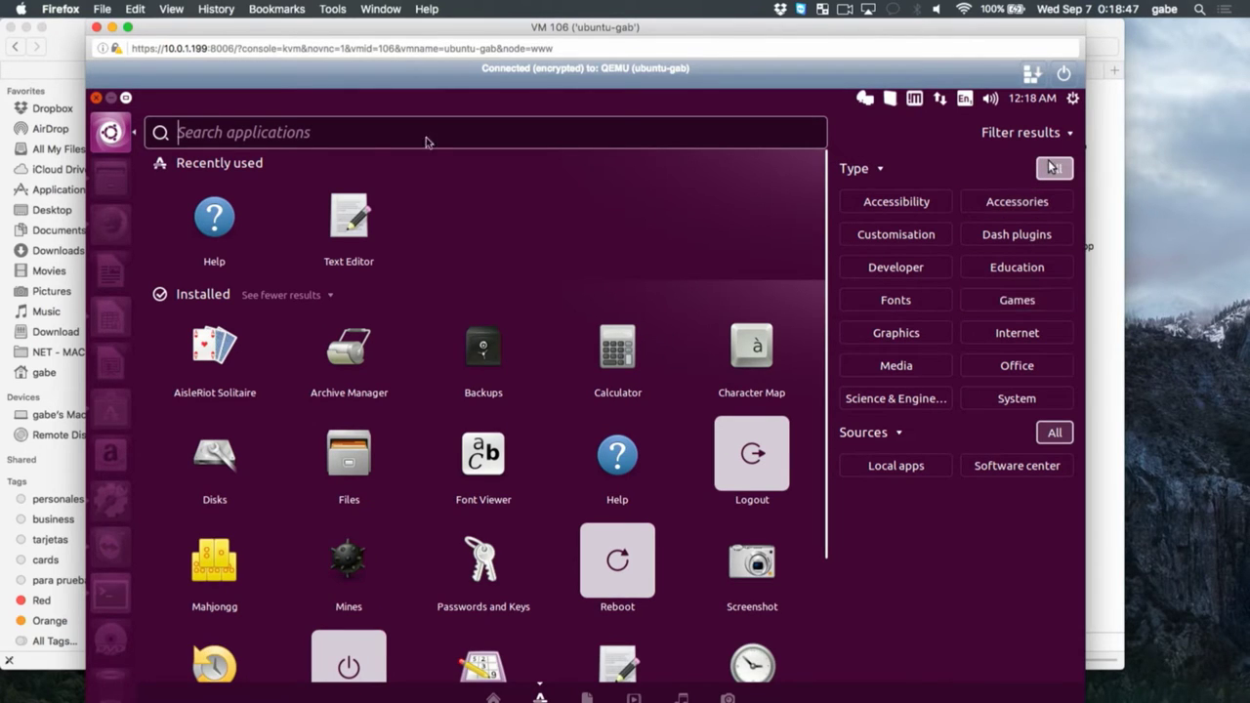
Search the Ubuntu dash for "moni" and open System Monitor
left_click(108, 130)
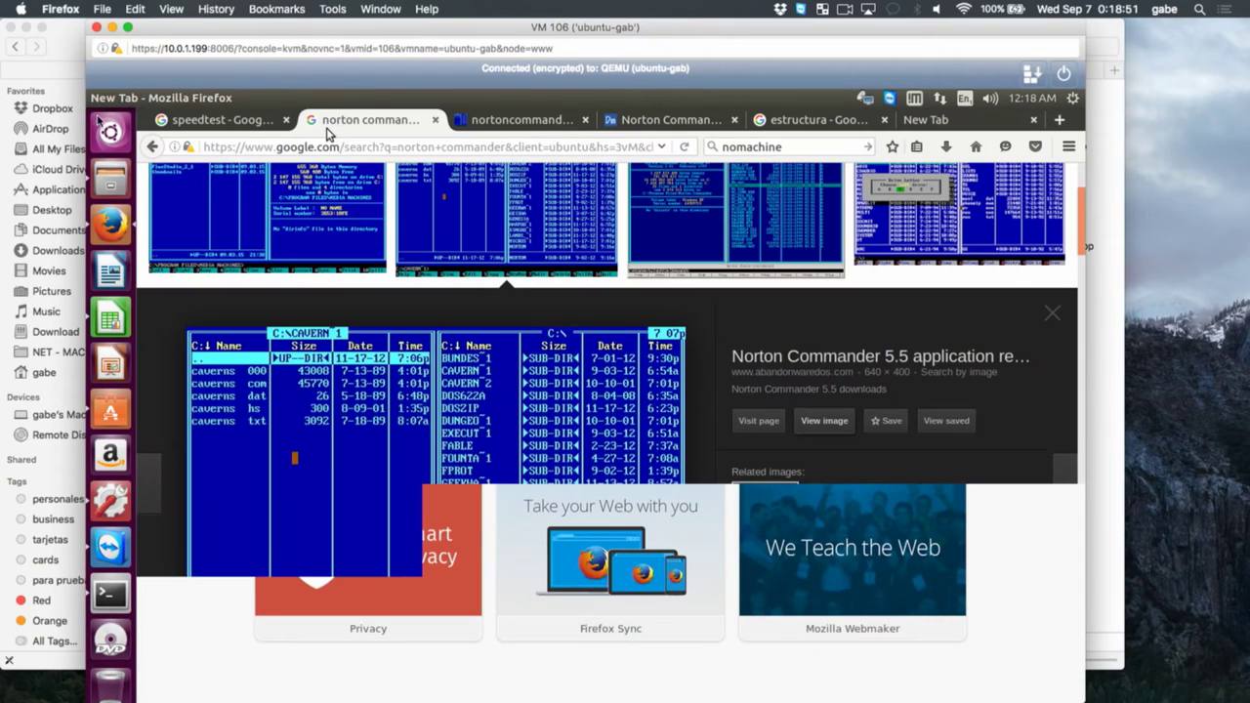
left_click(108, 130)
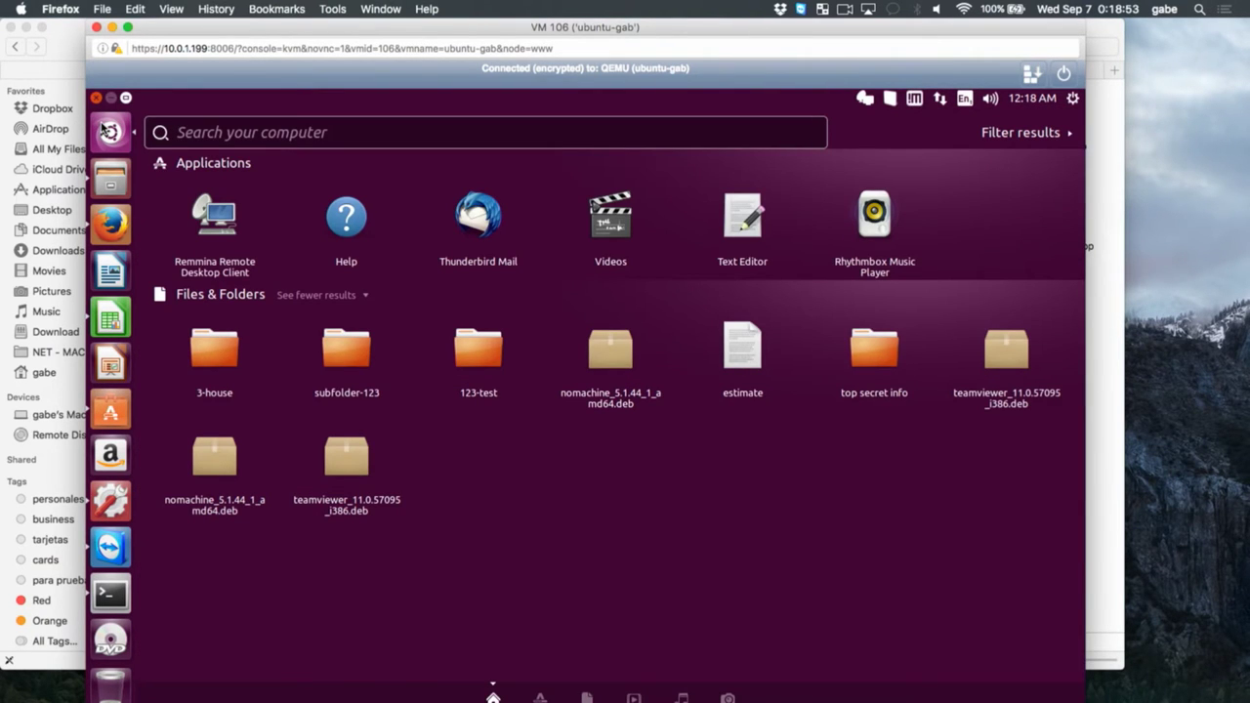
type("moni")
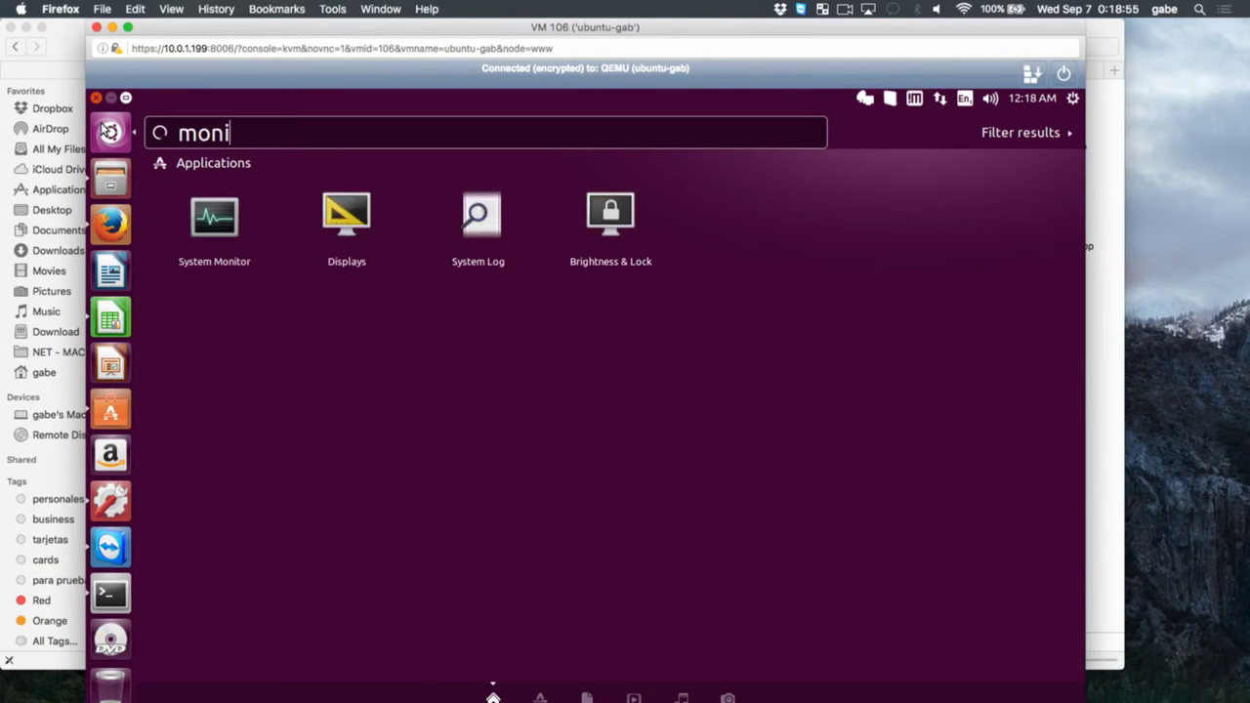
left_click(208, 223)
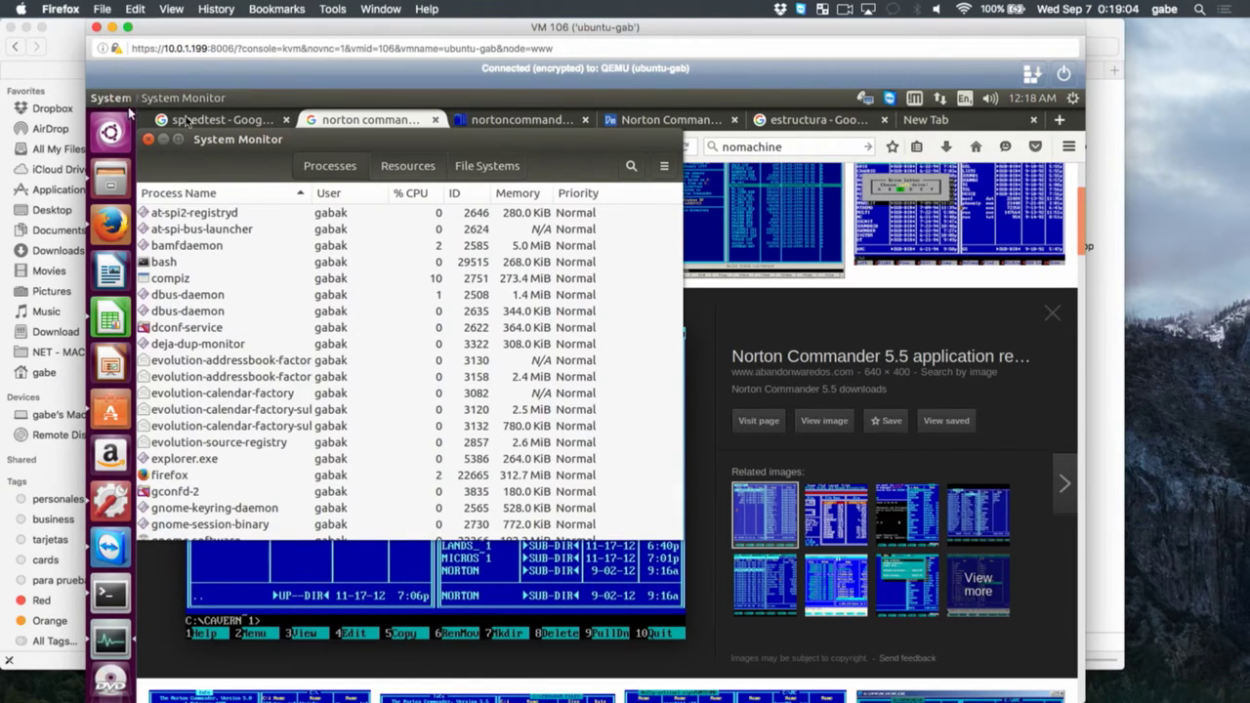
Move the System Monitor window away from the launcher and show the available actions for the compiz process
left_click_drag(251, 141, 398, 154)
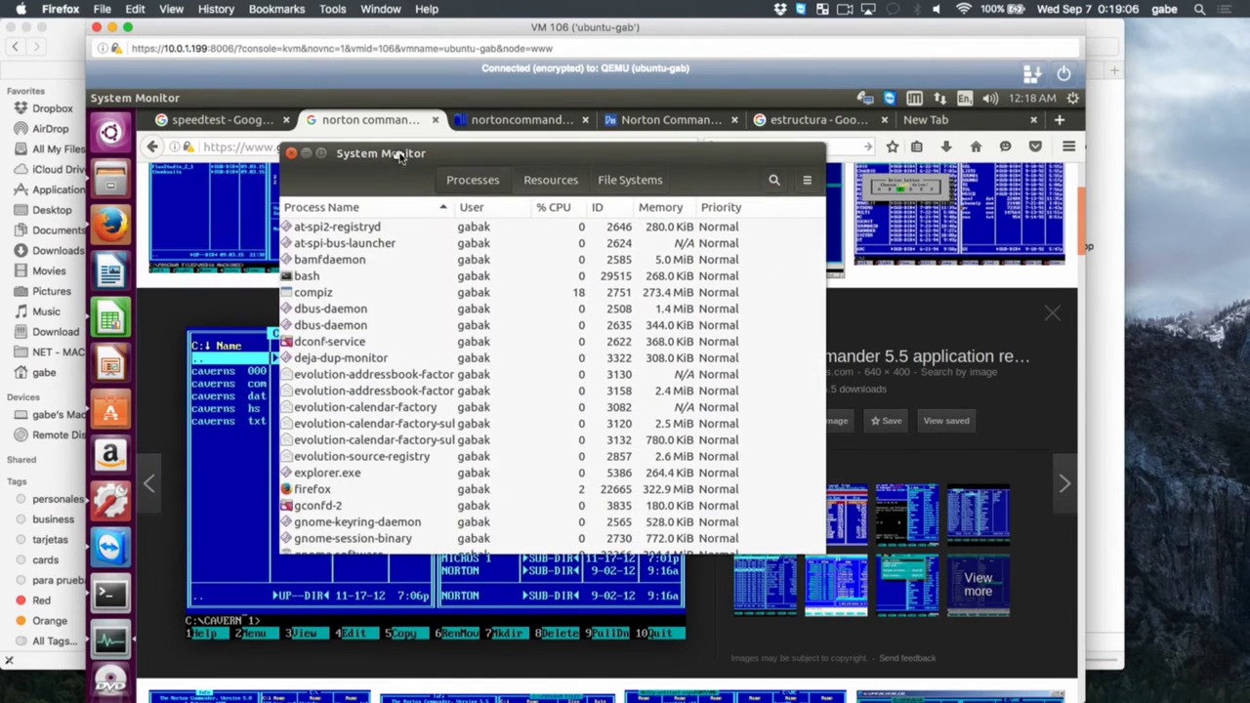
left_click(385, 294)
right_click(386, 297)
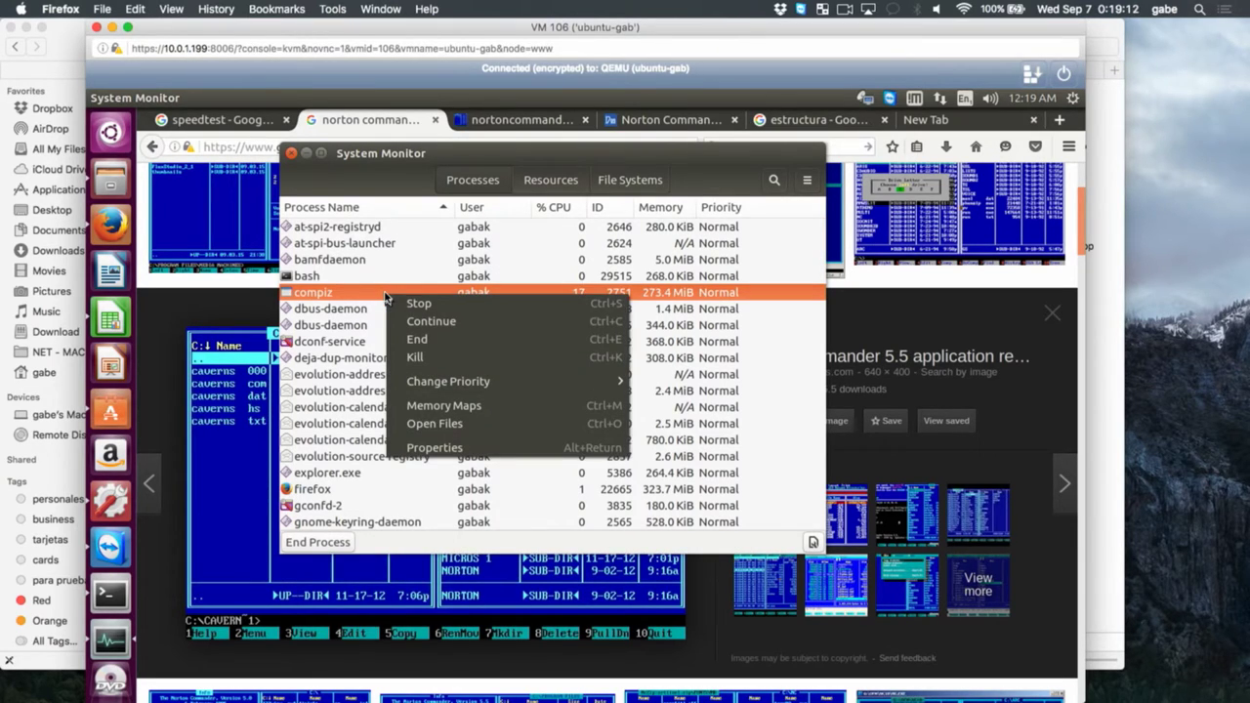
Dismiss the compiz process actions and review System Monitor's file systems and resource usage
left_click(540, 179)
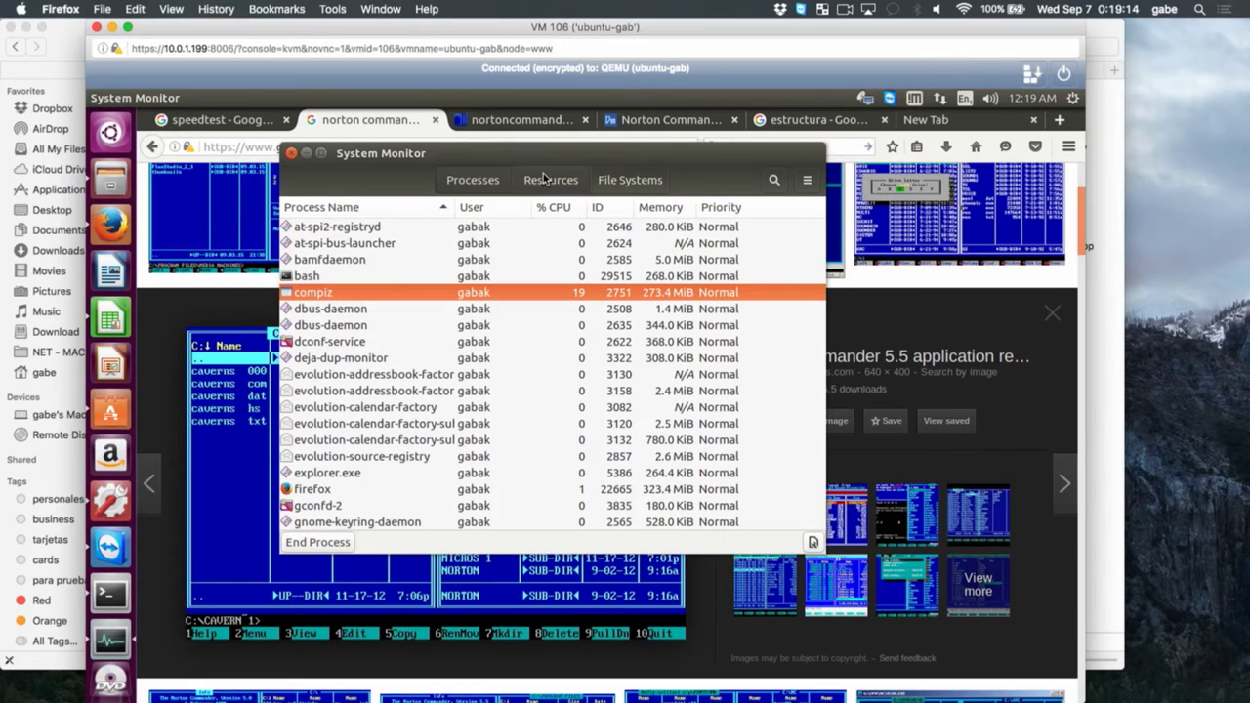
left_click(621, 181)
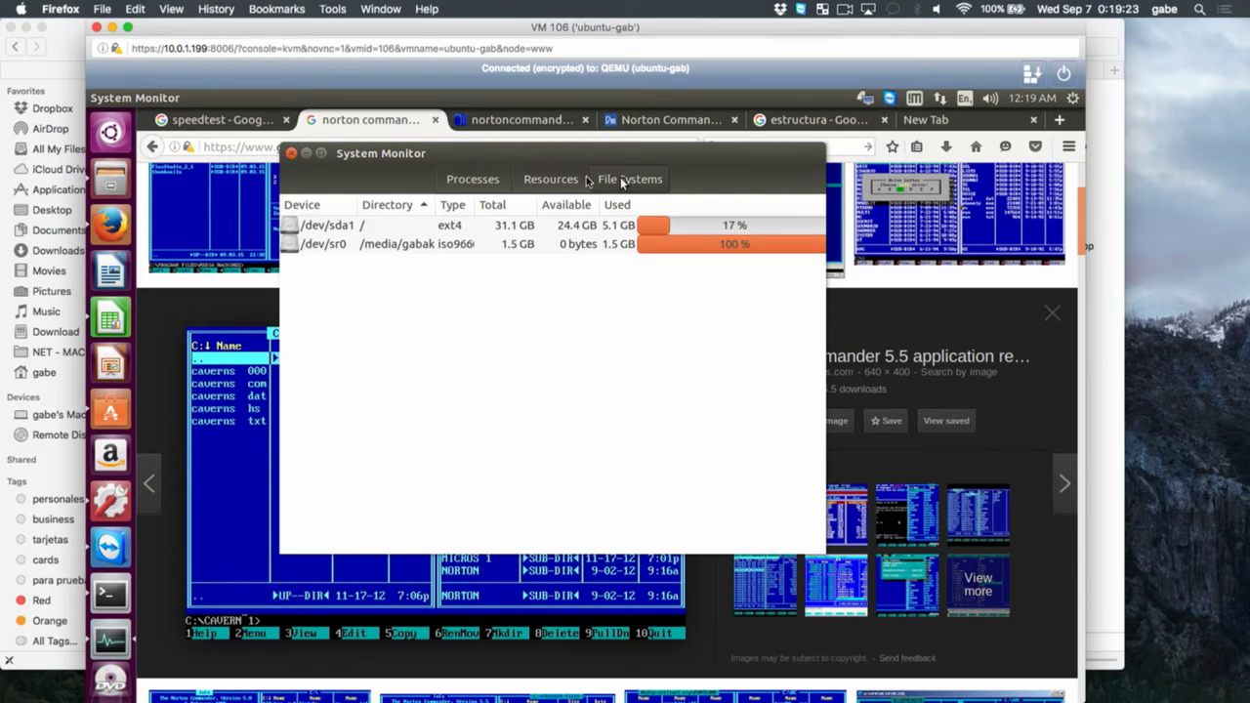
left_click(572, 179)
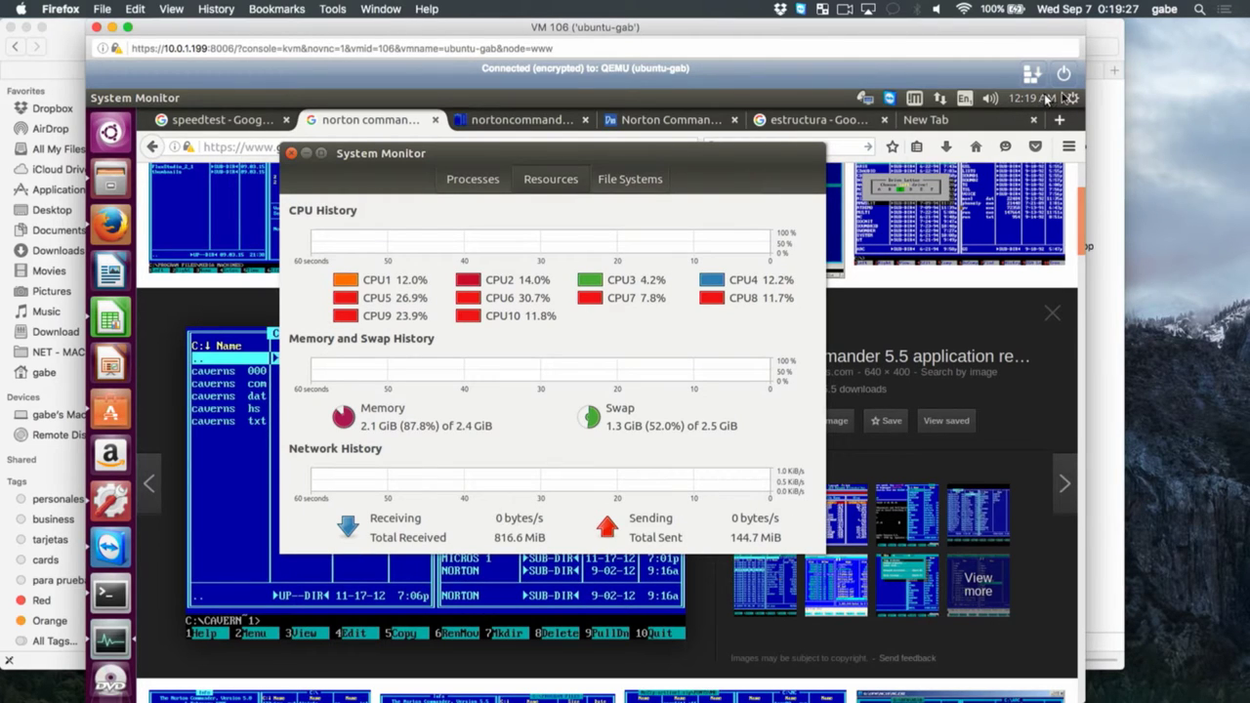
Open the About This Computer details to view the Ubuntu system overview
left_click(1073, 98)
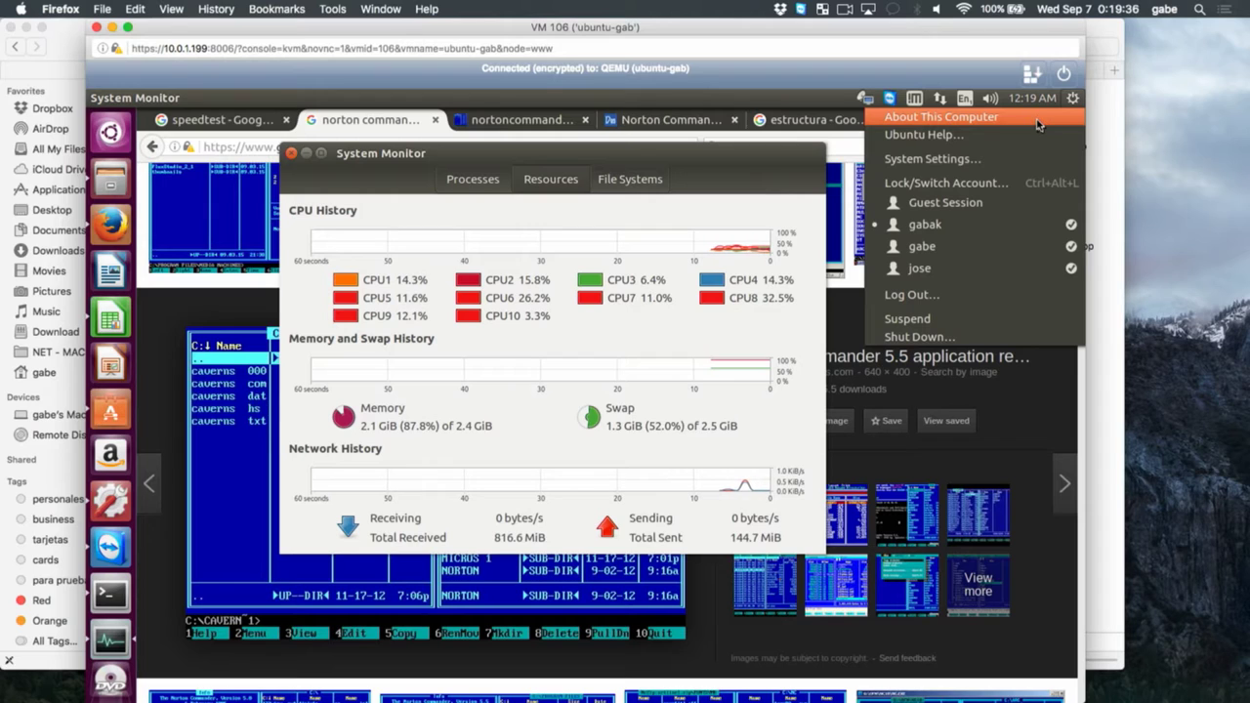
left_click(1038, 124)
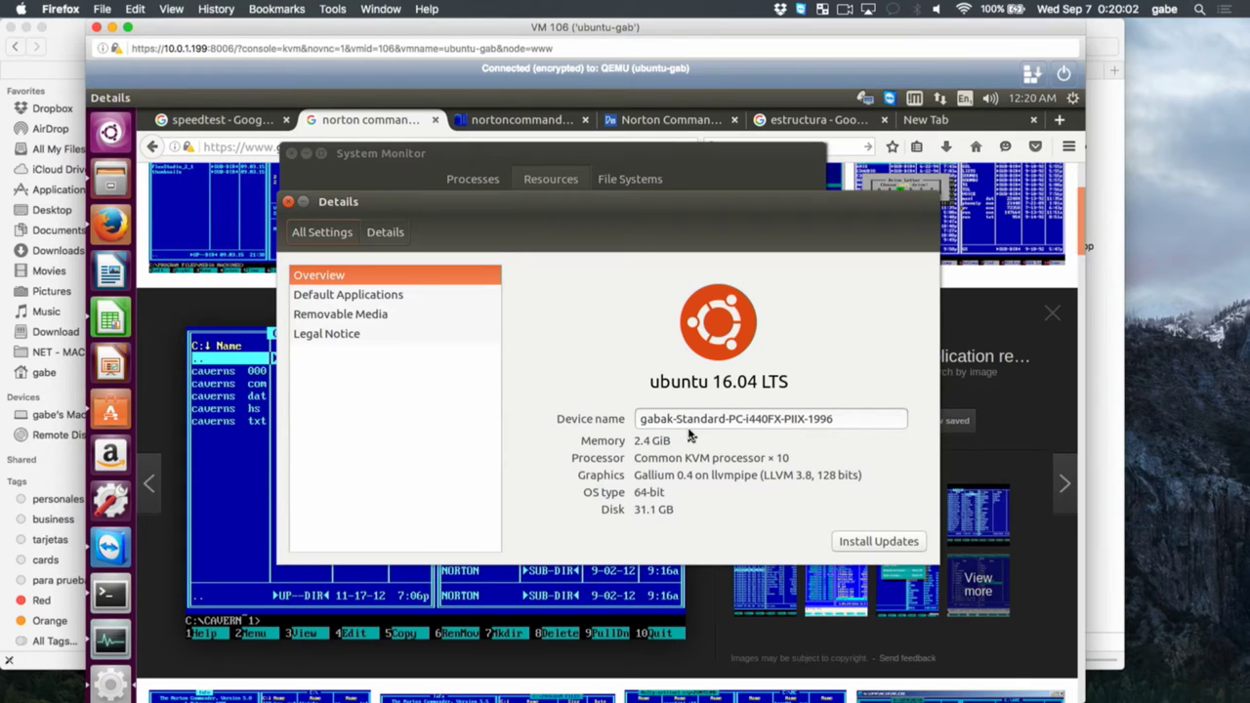
Search the Ubuntu dash for "termin" and open Terminal
left_click(110, 133)
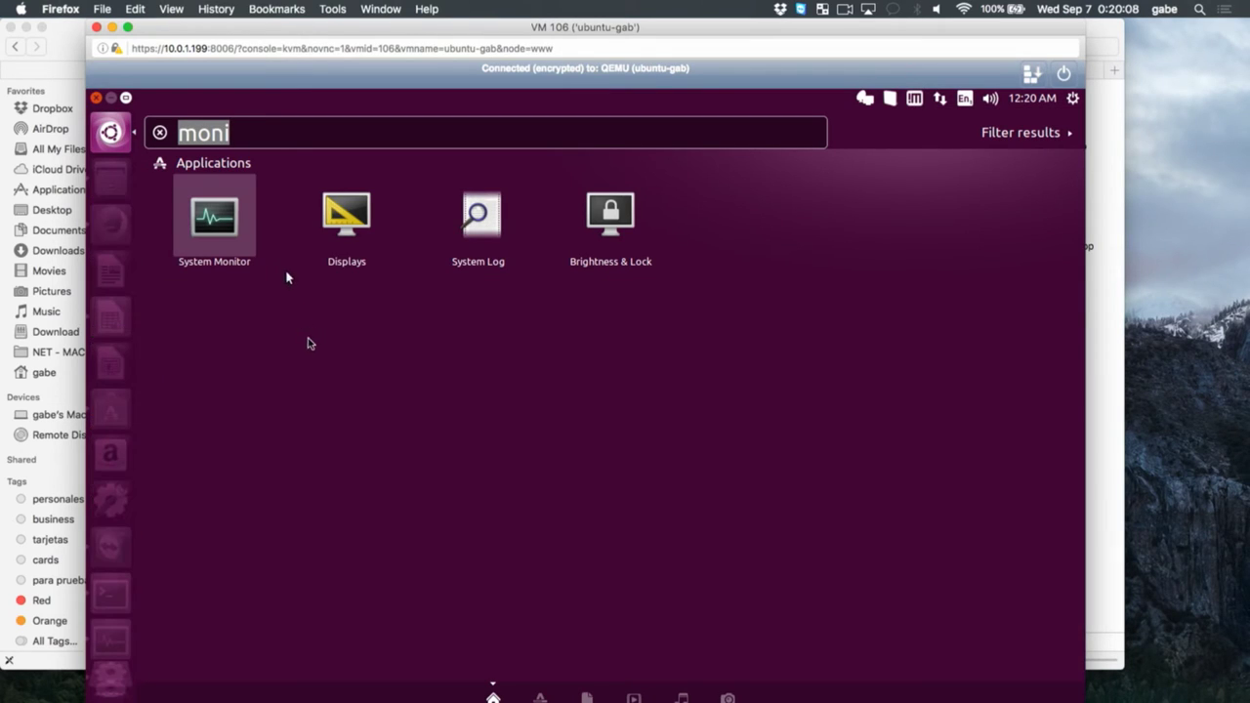
type("termin")
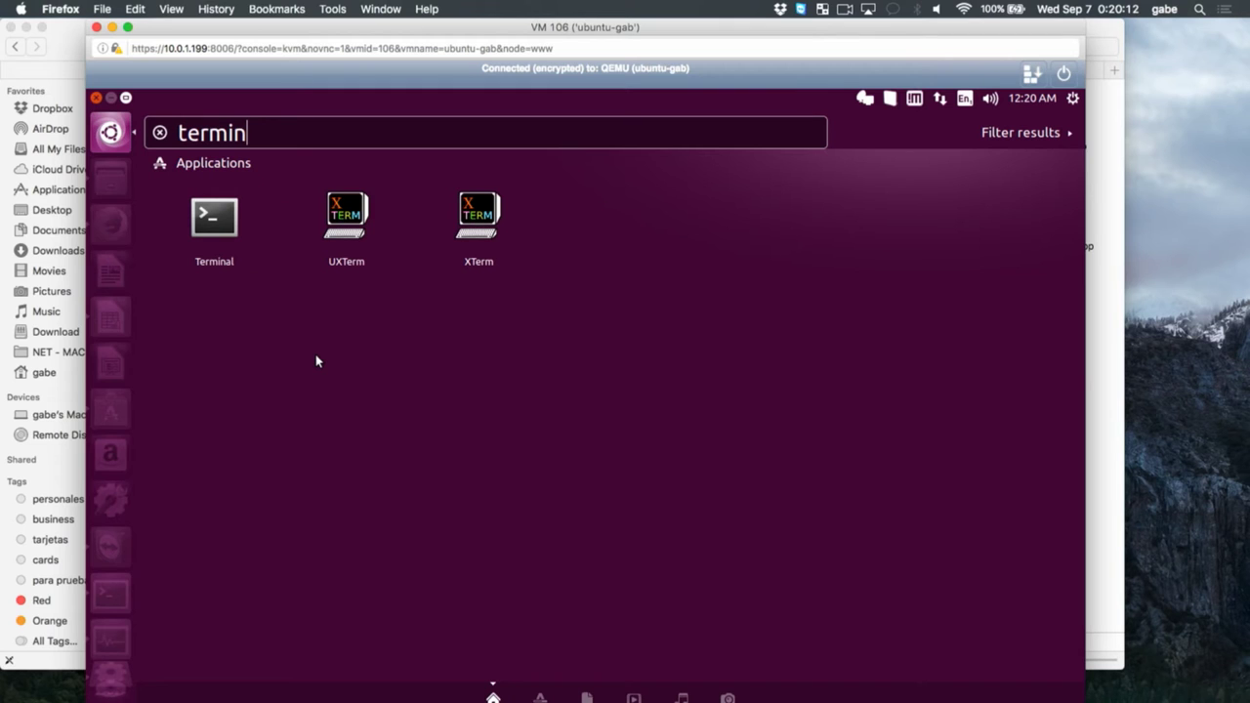
left_click(221, 225)
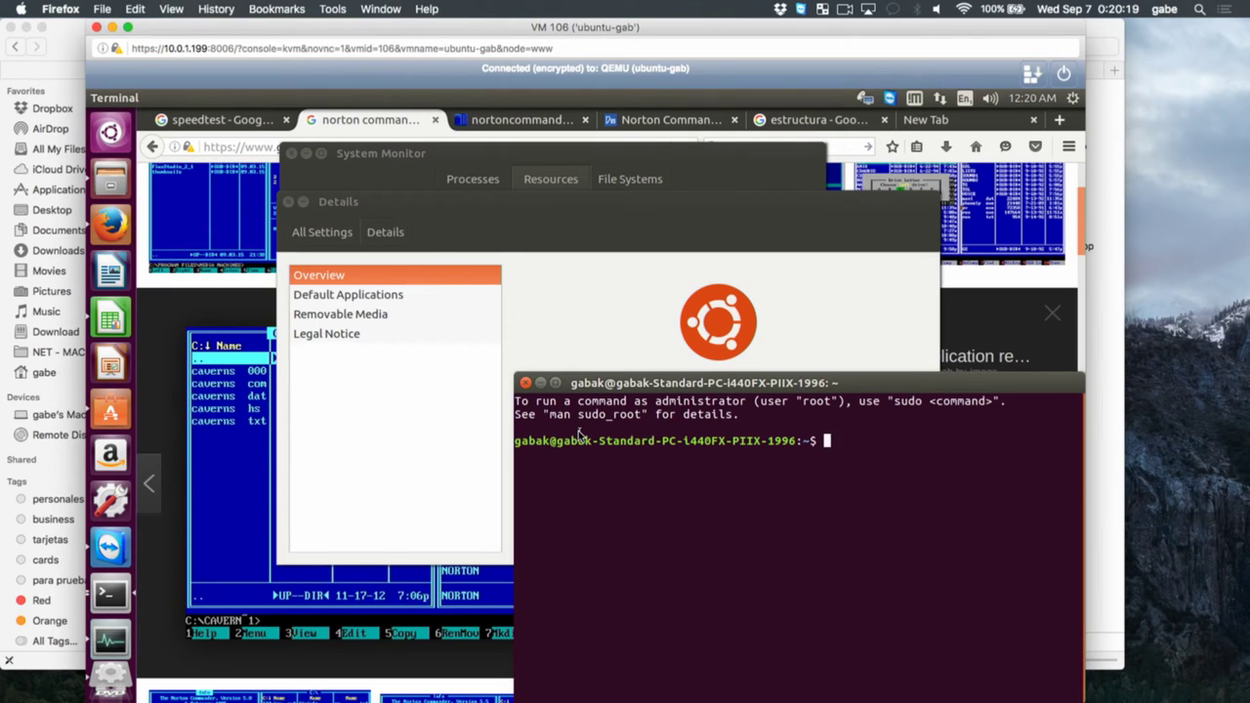
Open a second Terminal window, and close both Terminal windows
key("ctrl+alt+t")
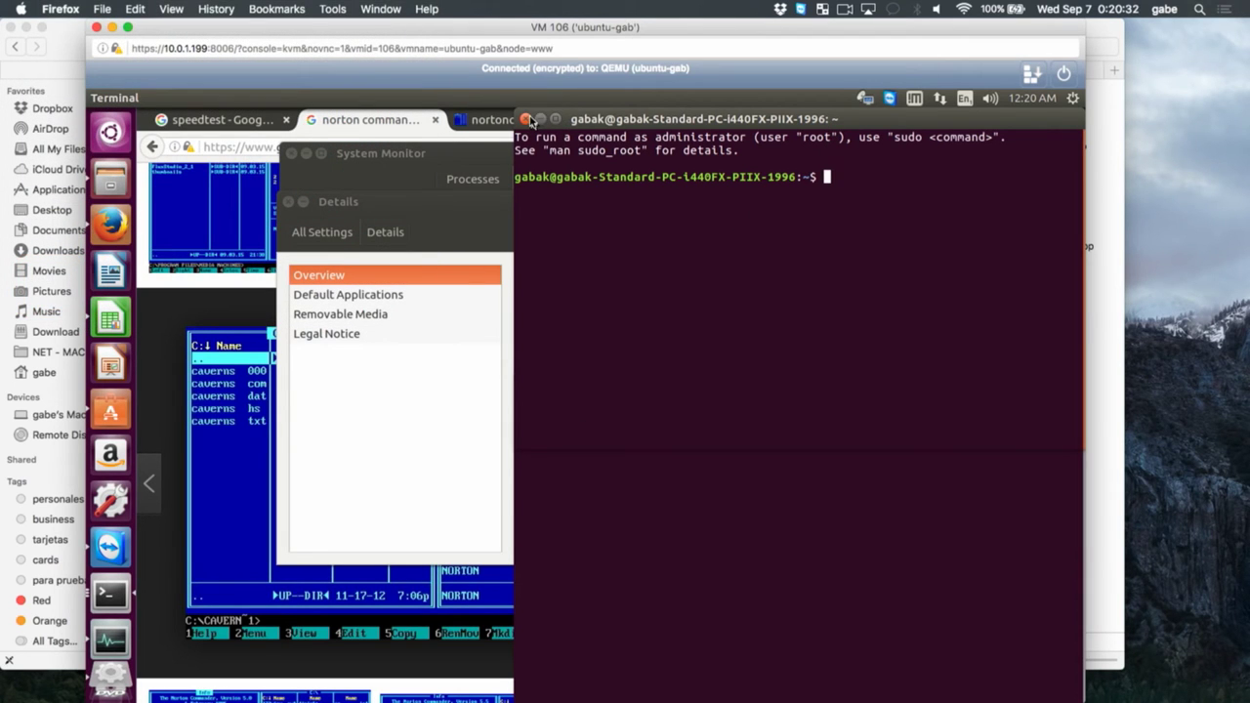
left_click_drag(526, 122, 524, 384)
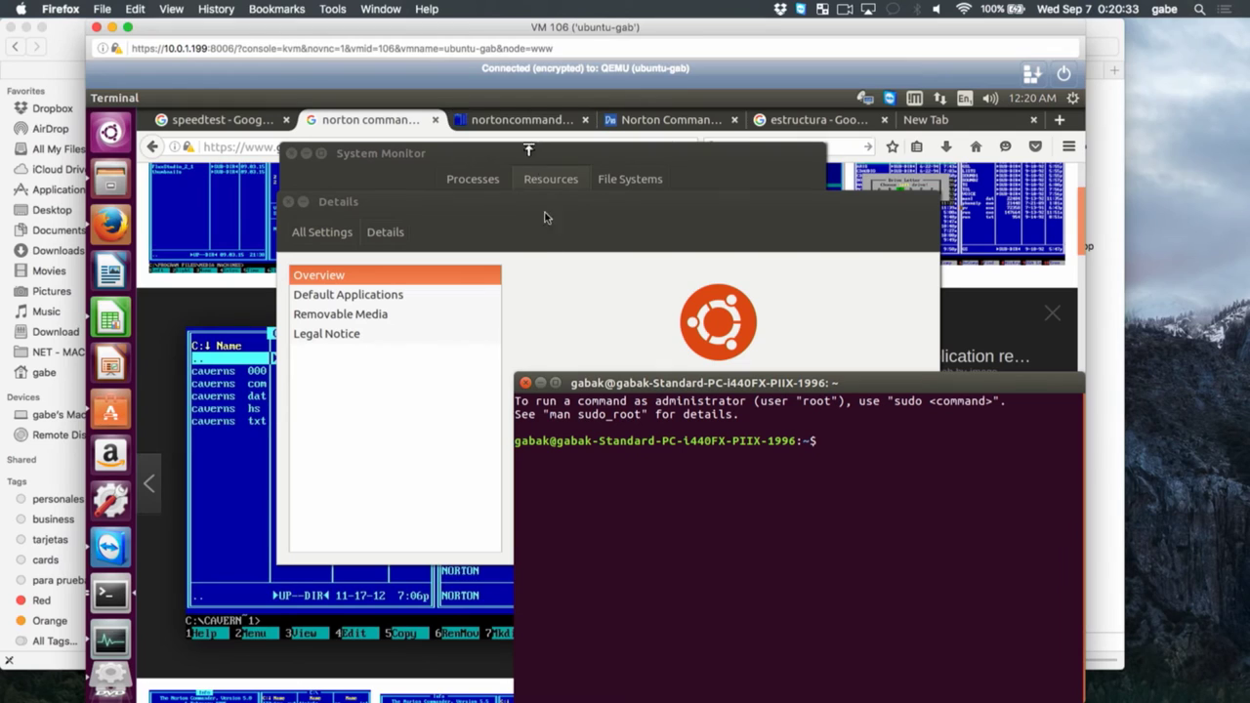
left_click(524, 382)
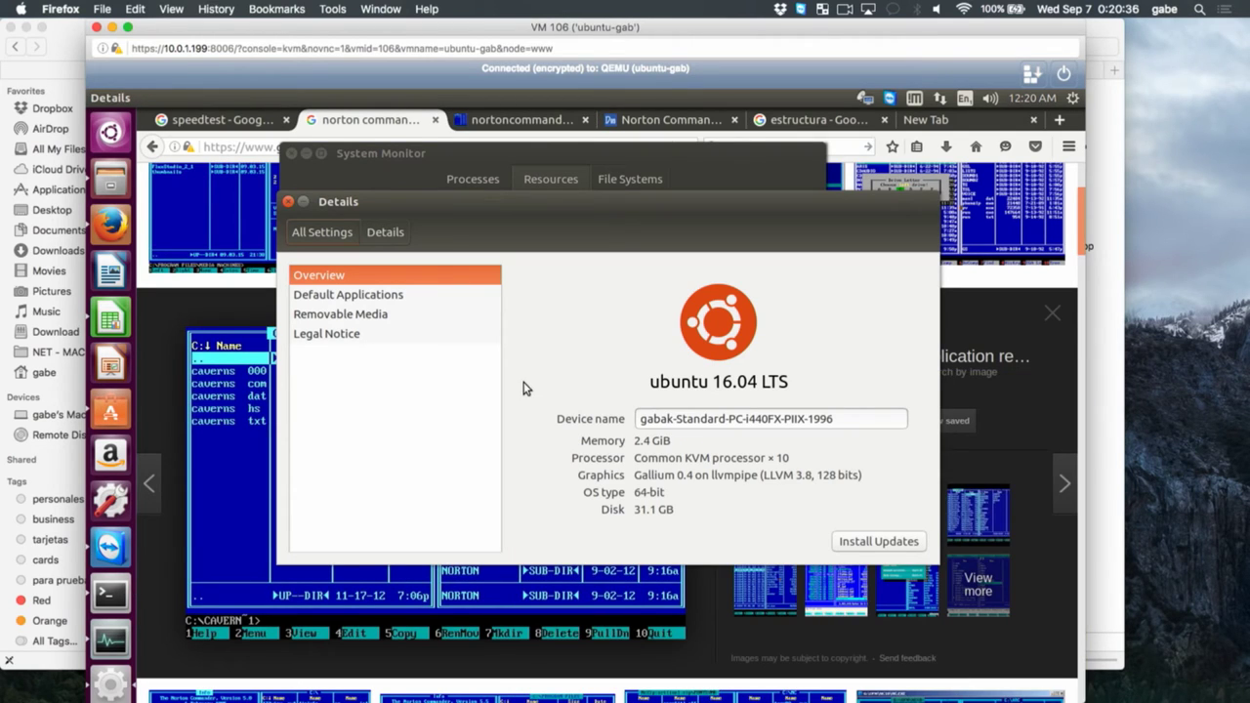
Open a new Terminal window, and switch to the tty1 text console and back to the graphical desktop
key("ctrl+alt+t")
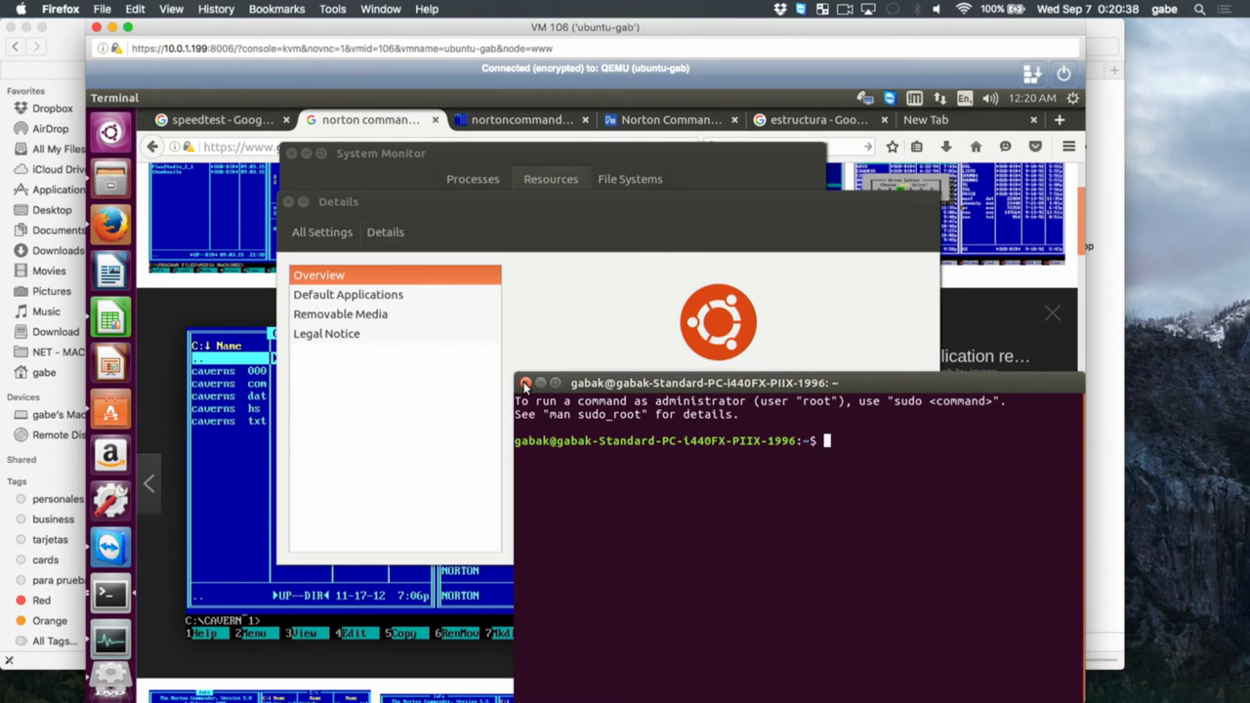
key("ctrl+alt+F1")
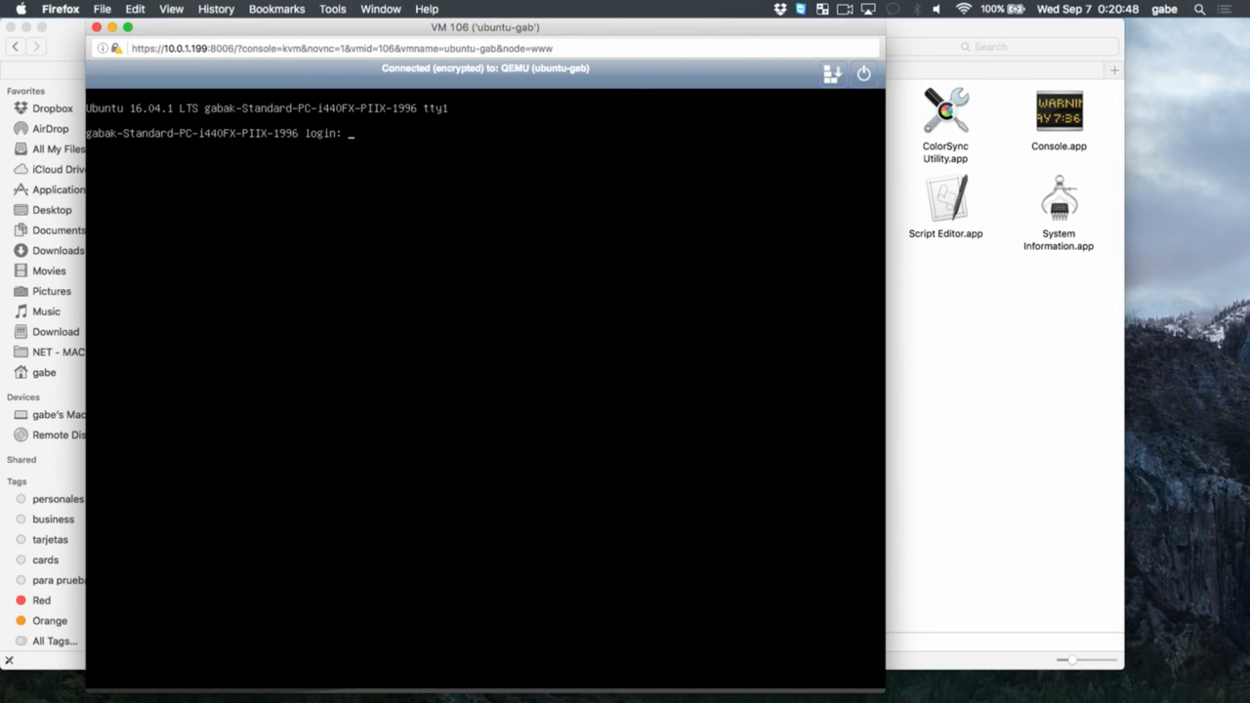
key("ctrl+alt+F7")
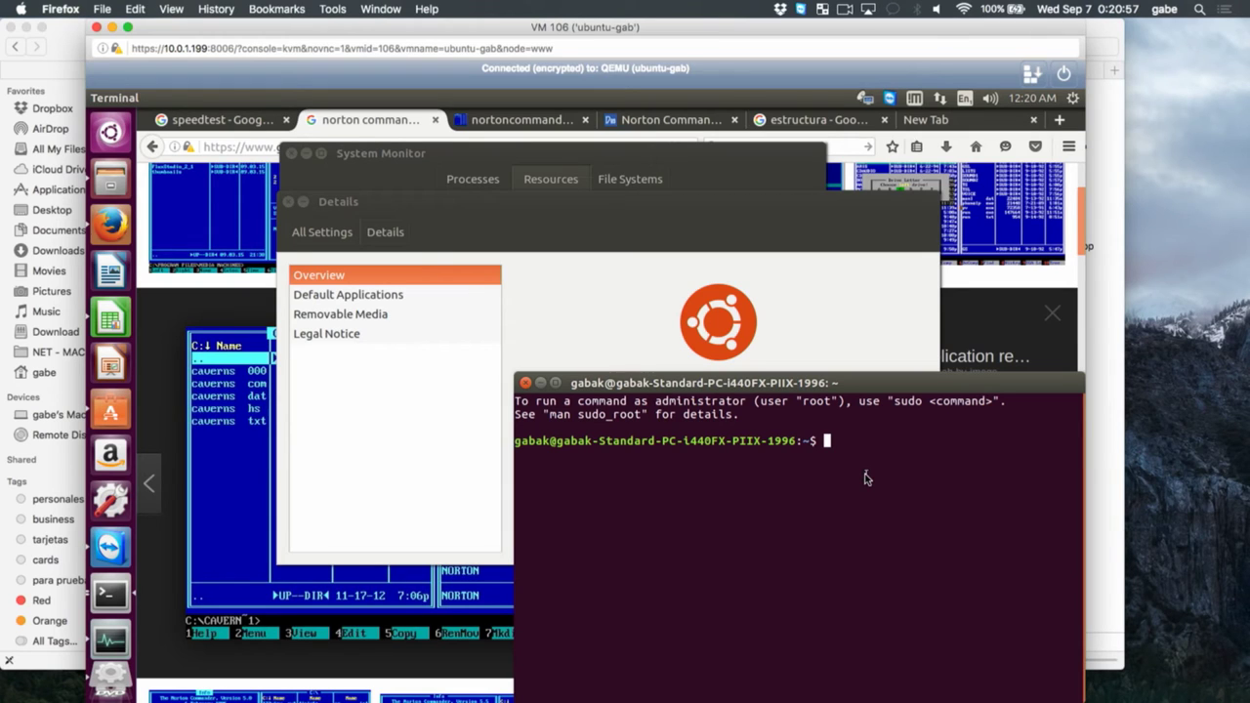
Run the top command in Terminal to monitor the running processes
type("top")
key("Return")
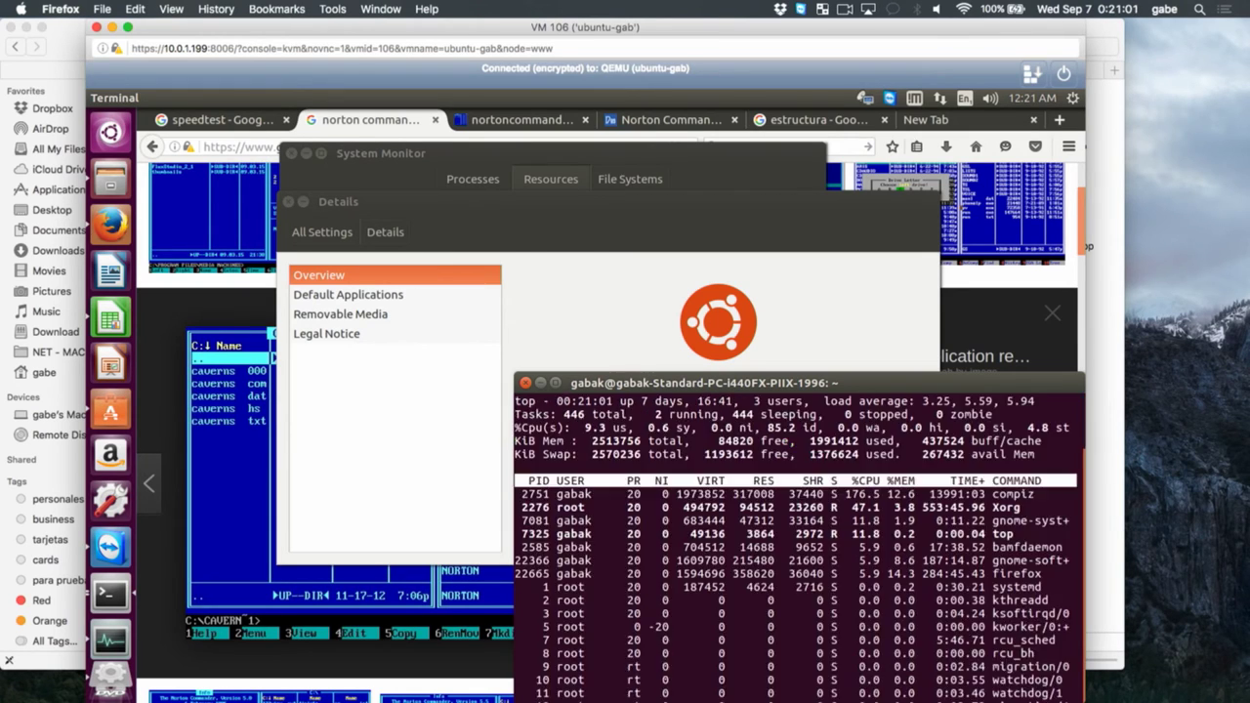